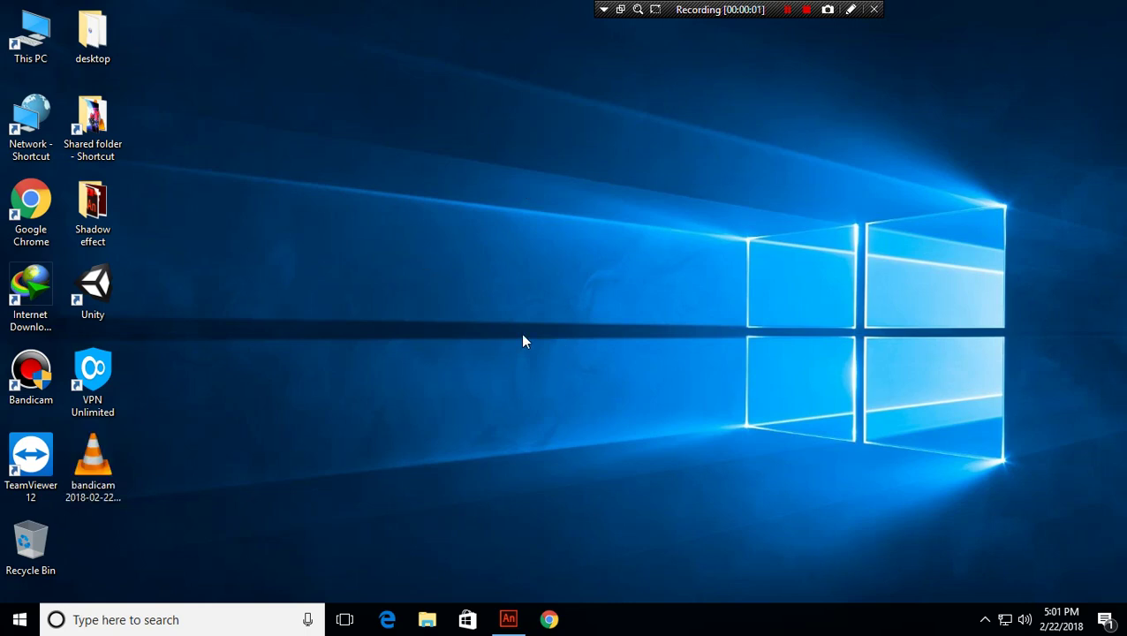
Preview the finished Shadow effect animation from its folder, then close it.
{"action": "double_click", "coordinate": [93, 204]}
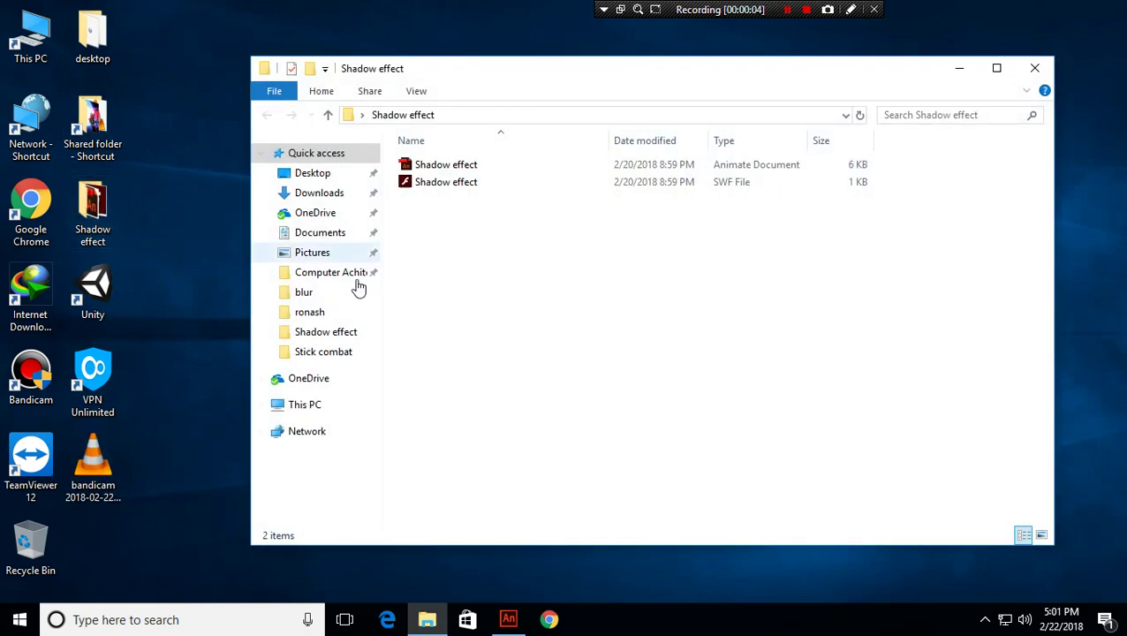
{"action": "double_click", "coordinate": [468, 182]}
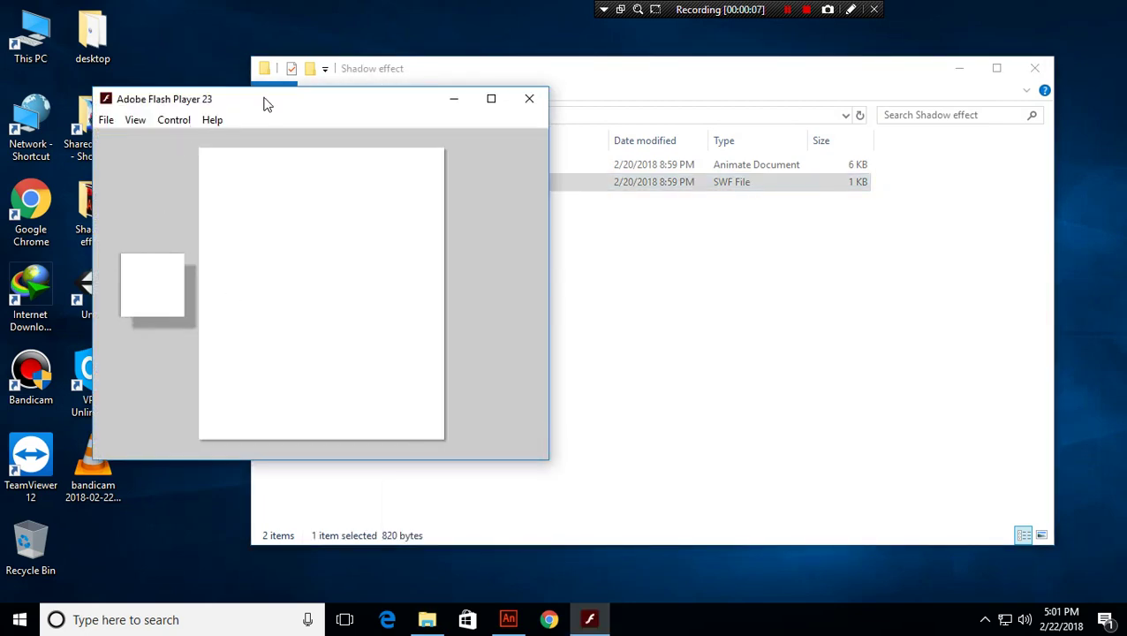
{"action": "left_click_drag", "start_coordinate": [264, 103], "coordinate": [569, 128]}
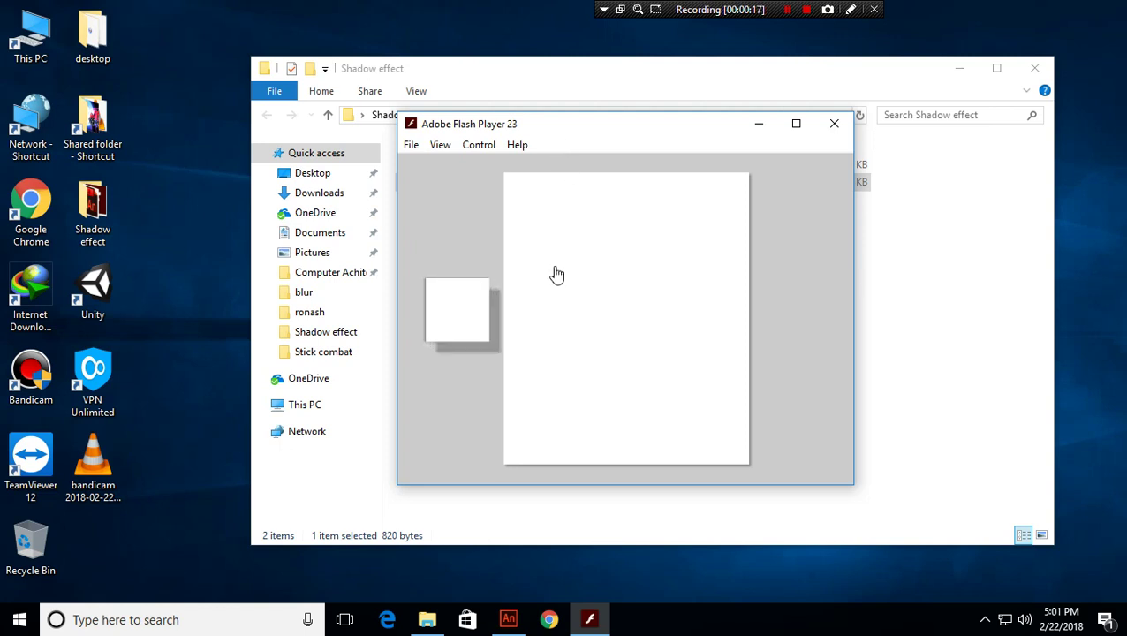
{"action": "left_click", "coordinate": [836, 126]}
{"action": "left_click", "coordinate": [1034, 68]}
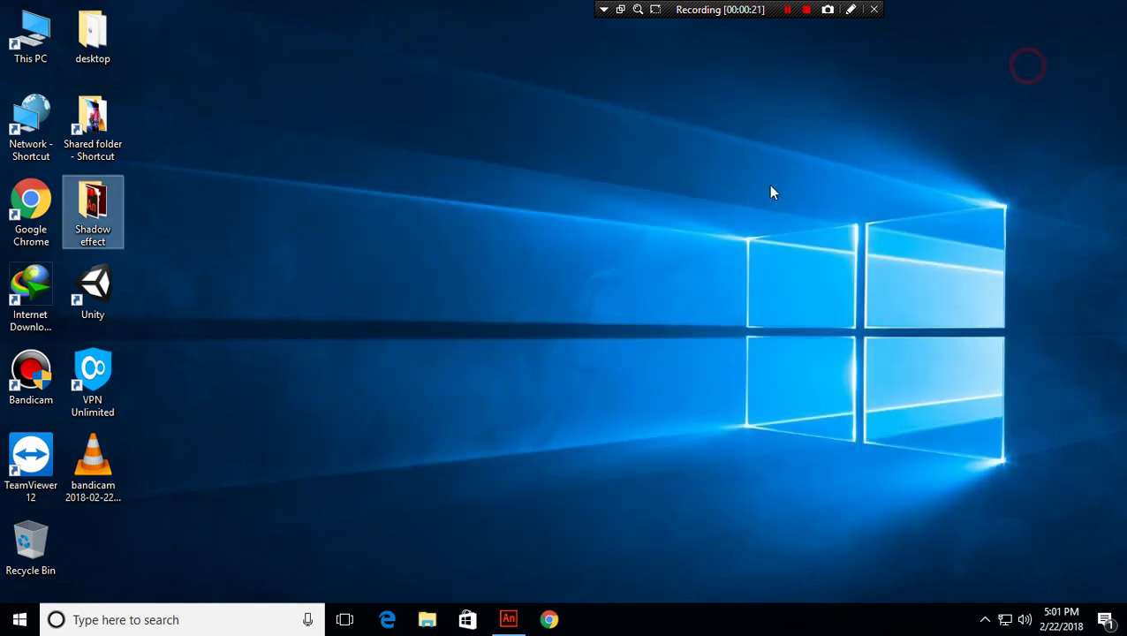
Create a new ActionScript 3.0 document with a light grey #CCCCCC stage.
{"action": "left_click", "coordinate": [508, 620]}
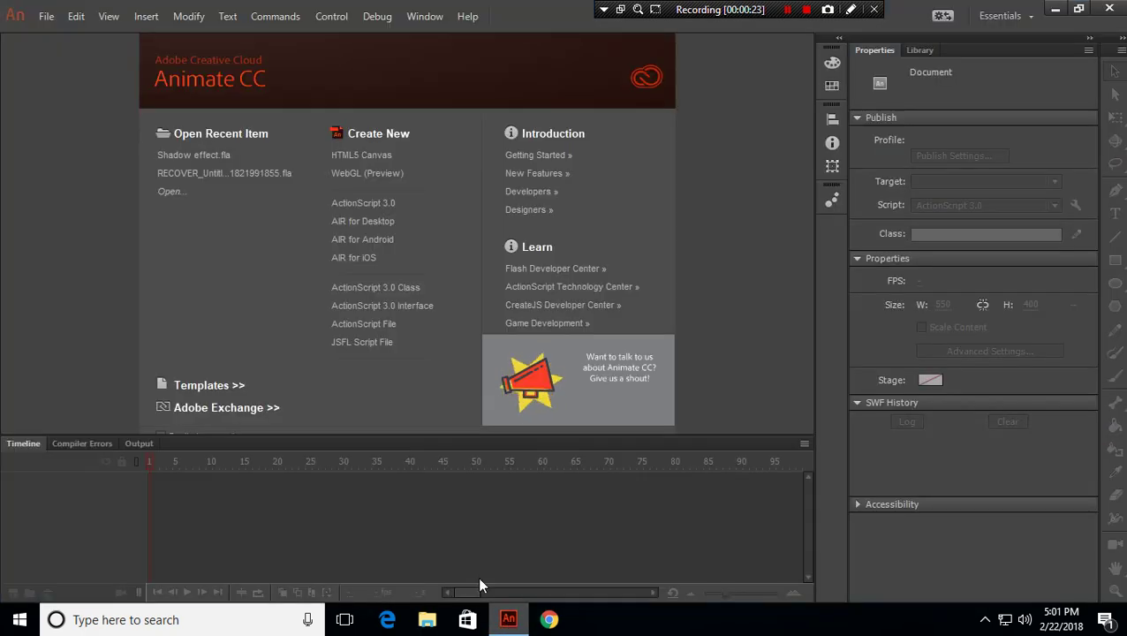
{"action": "left_click", "coordinate": [358, 205]}
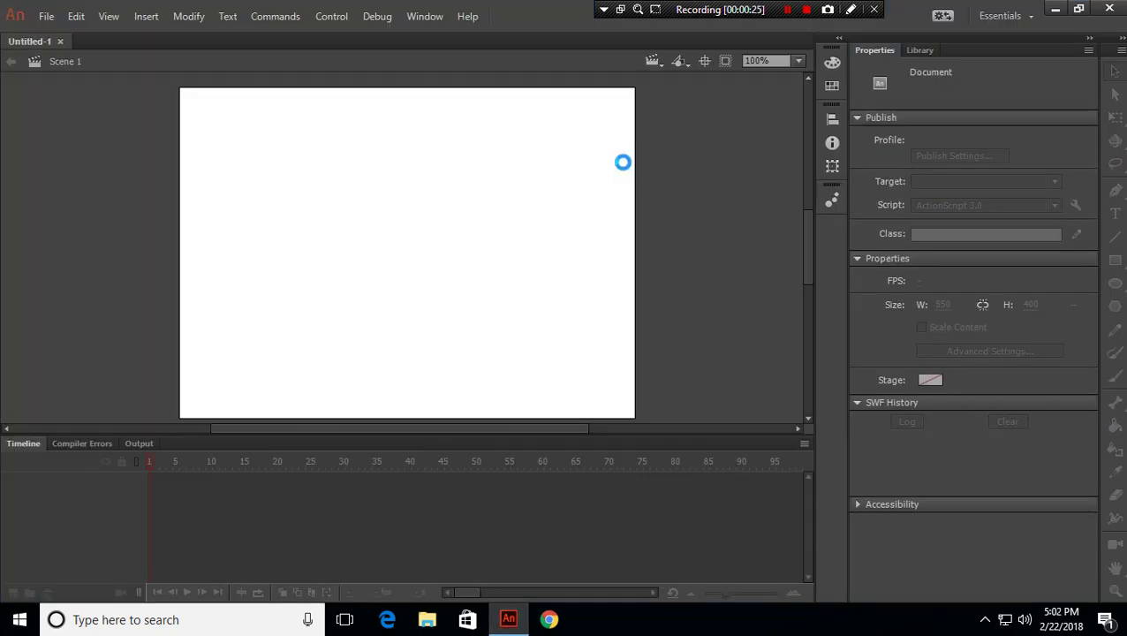
{"action": "left_click_drag", "start_coordinate": [805, 244], "coordinate": [808, 248]}
{"action": "left_click", "coordinate": [534, 240]}
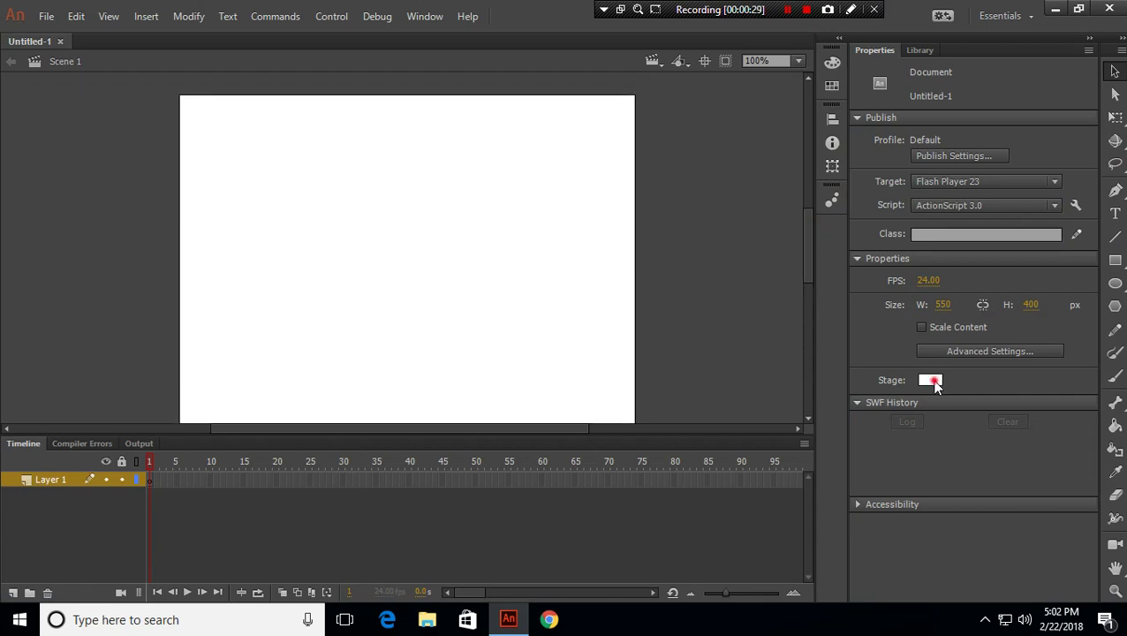
{"action": "left_click", "coordinate": [930, 380]}
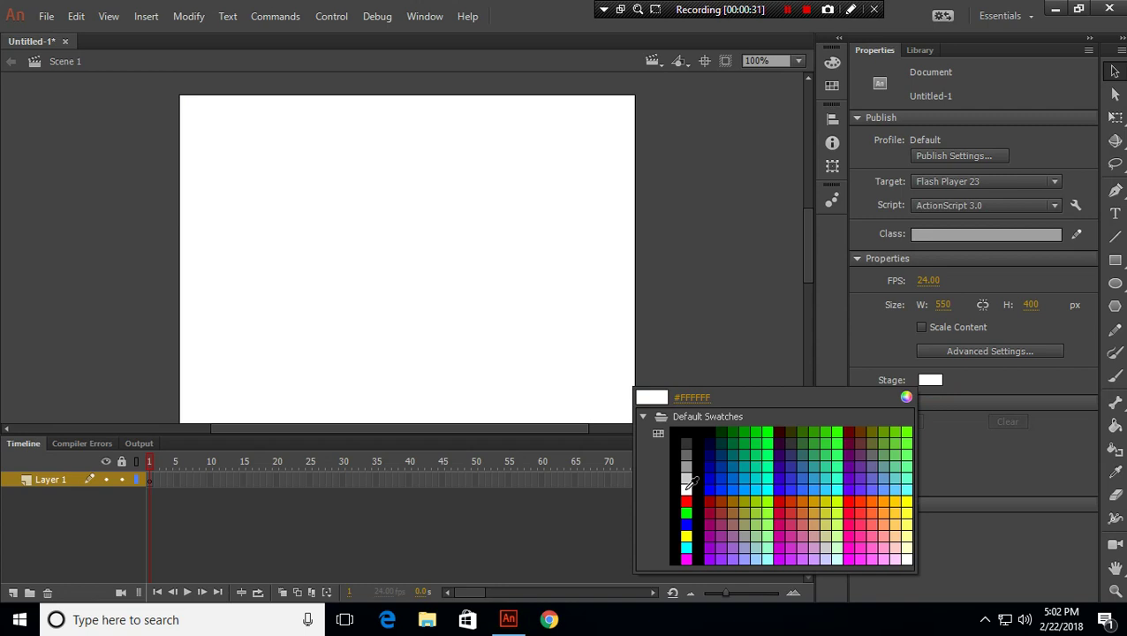
{"action": "left_click", "coordinate": [687, 475]}
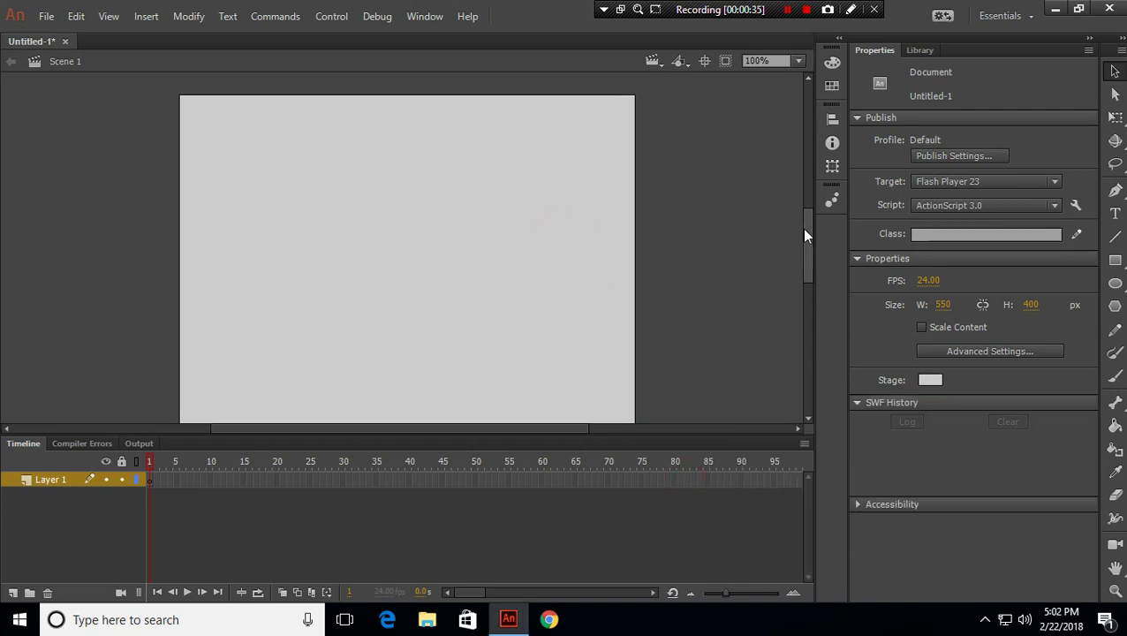
Set the Rectangle tool to no stroke and a white fill.
{"action": "left_click_drag", "start_coordinate": [805, 234], "coordinate": [801, 229]}
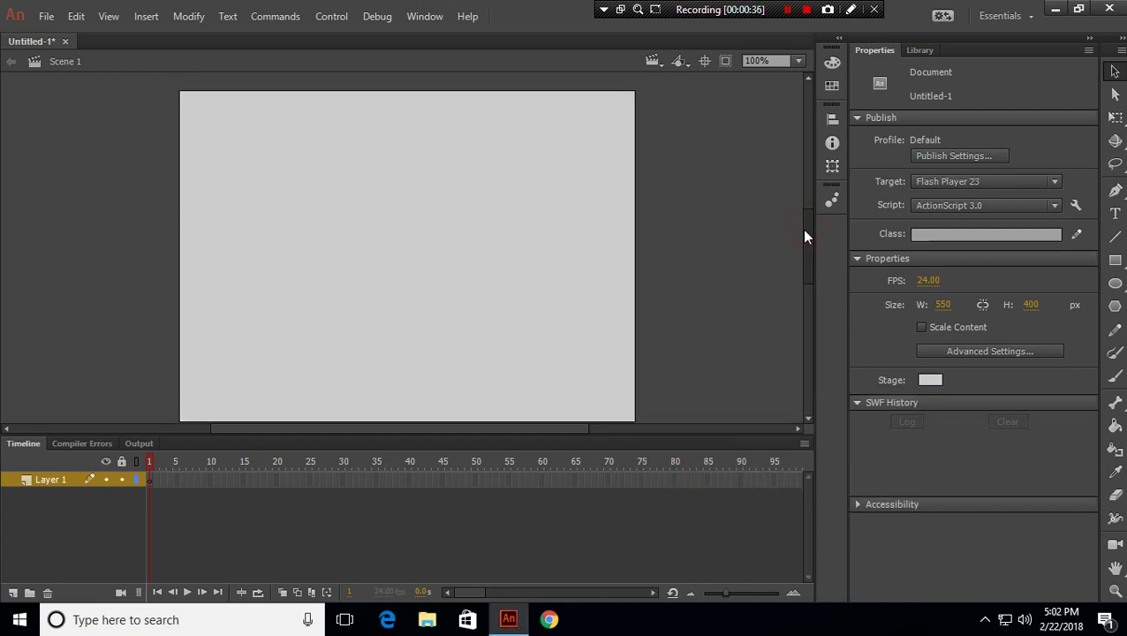
{"action": "left_click", "coordinate": [1115, 261]}
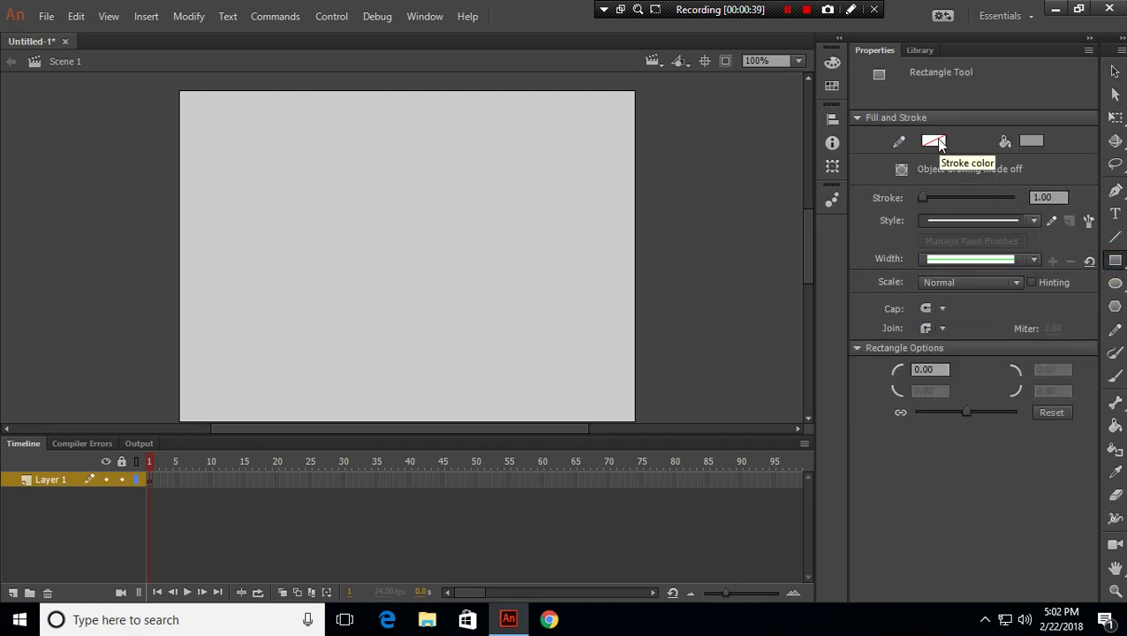
{"action": "left_click", "coordinate": [934, 140]}
{"action": "left_click", "coordinate": [892, 159]}
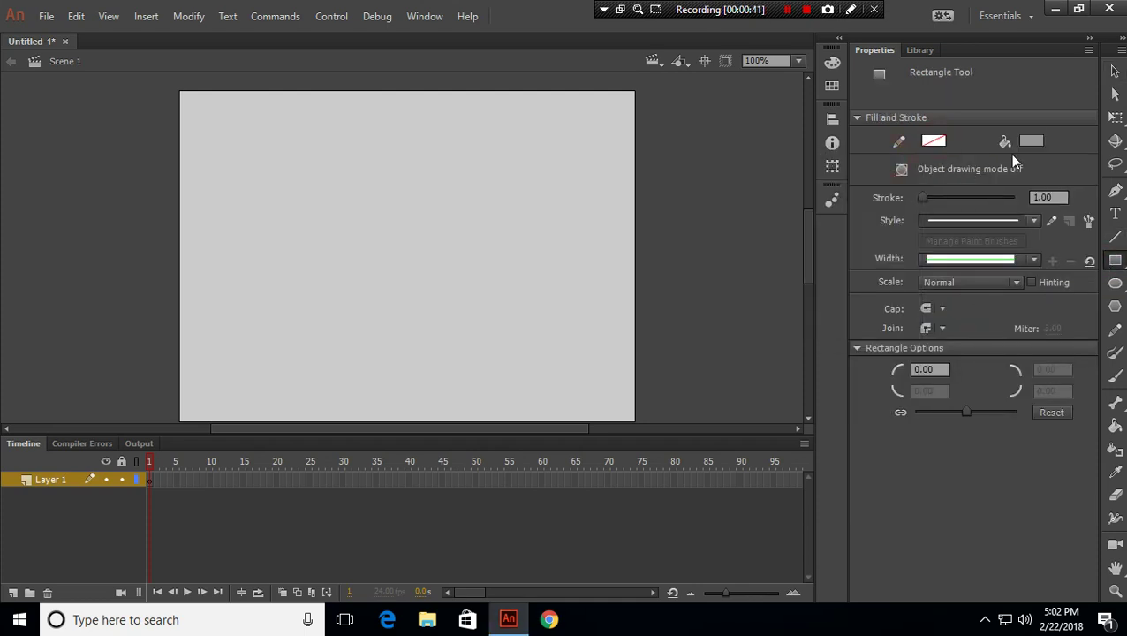
{"action": "left_click", "coordinate": [1031, 141]}
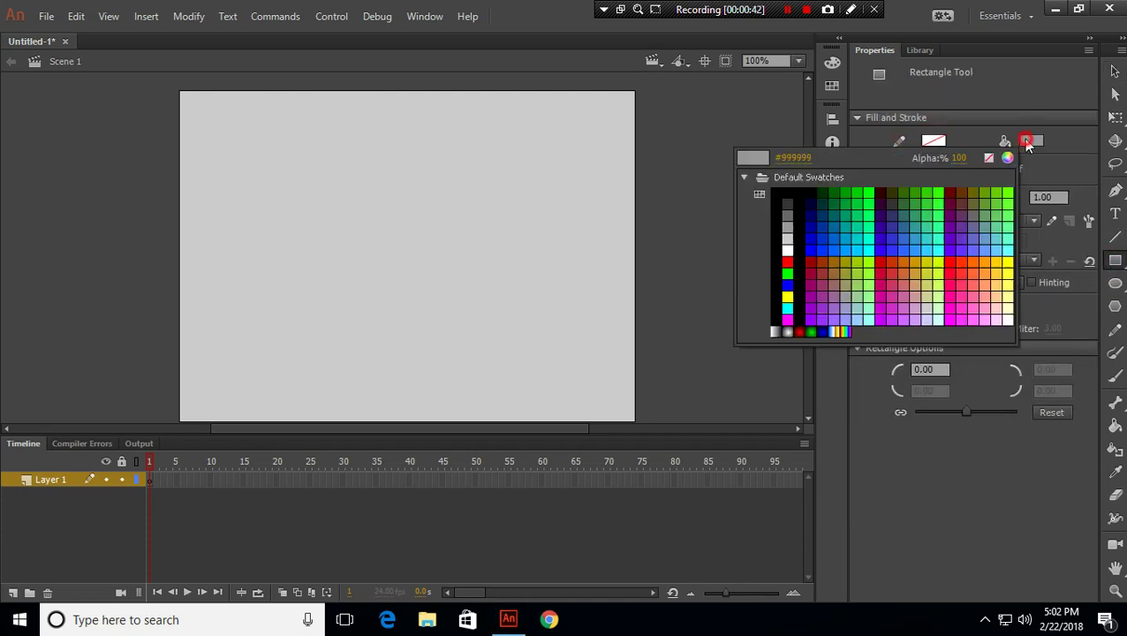
{"action": "left_click", "coordinate": [789, 251]}
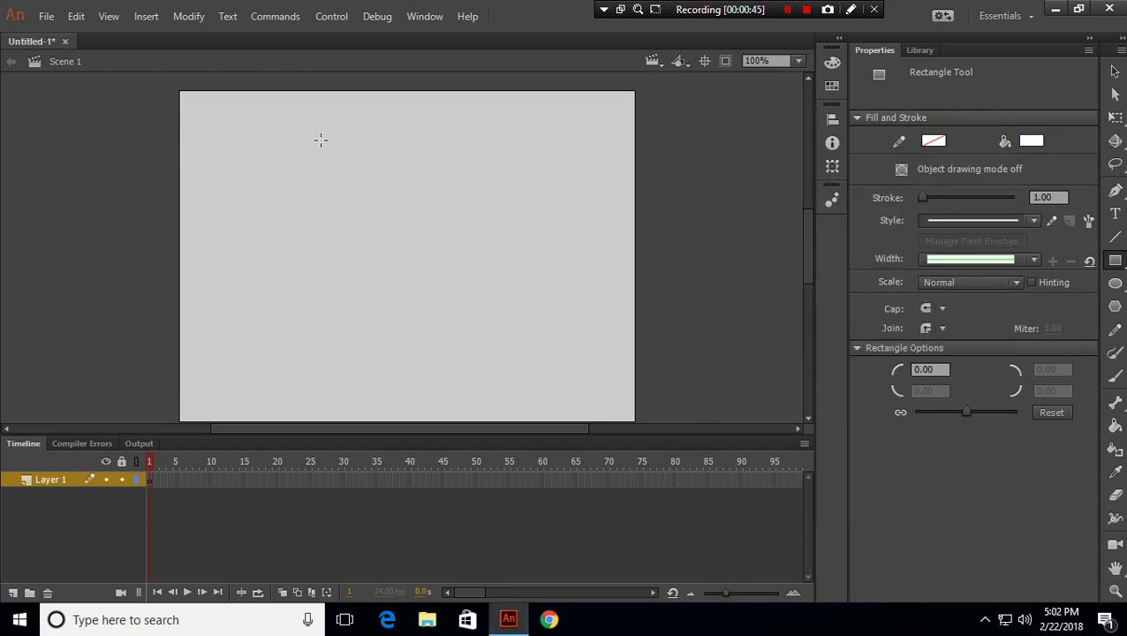
Draw the white rectangle near the stage centre and check it with the Selection tool.
{"action": "mouse_move", "coordinate": [318, 154]}
{"action": "left_mouse_down"}
{"action": "mouse_move", "coordinate": [455, 341]}
{"action": "mouse_move", "coordinate": [501, 374]}
{"action": "mouse_move", "coordinate": [501, 390]}
{"action": "left_mouse_up"}
{"action": "left_click", "coordinate": [1115, 70]}
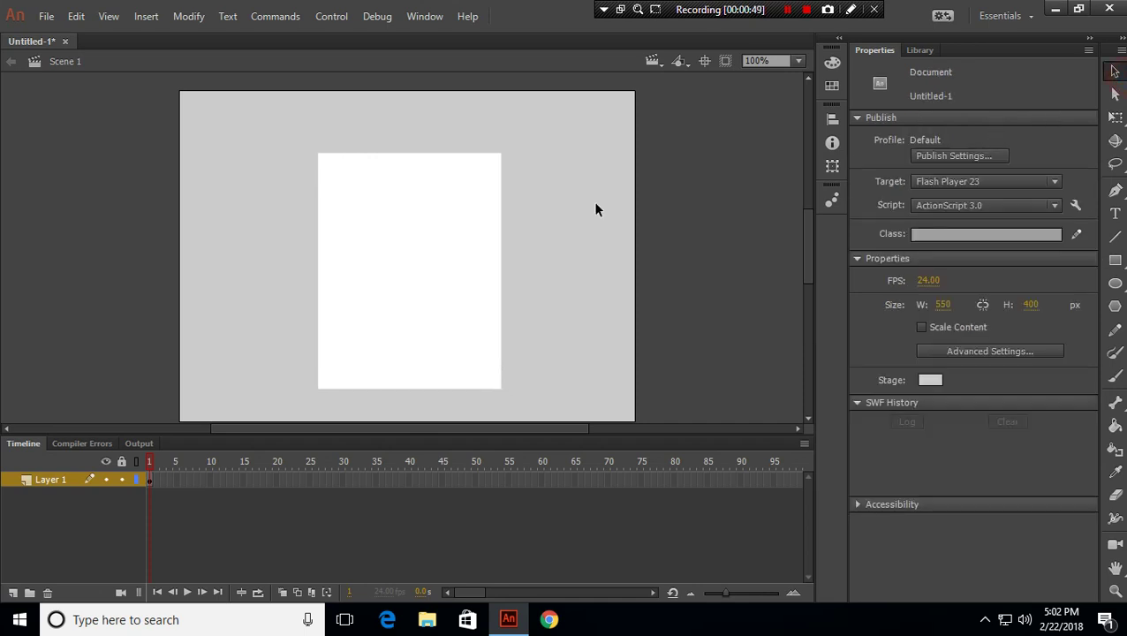
{"action": "left_click", "coordinate": [469, 228]}
{"action": "left_click", "coordinate": [631, 219]}
Convert the white rectangle into button symbol Symbol 1.
{"action": "right_click", "coordinate": [475, 229]}
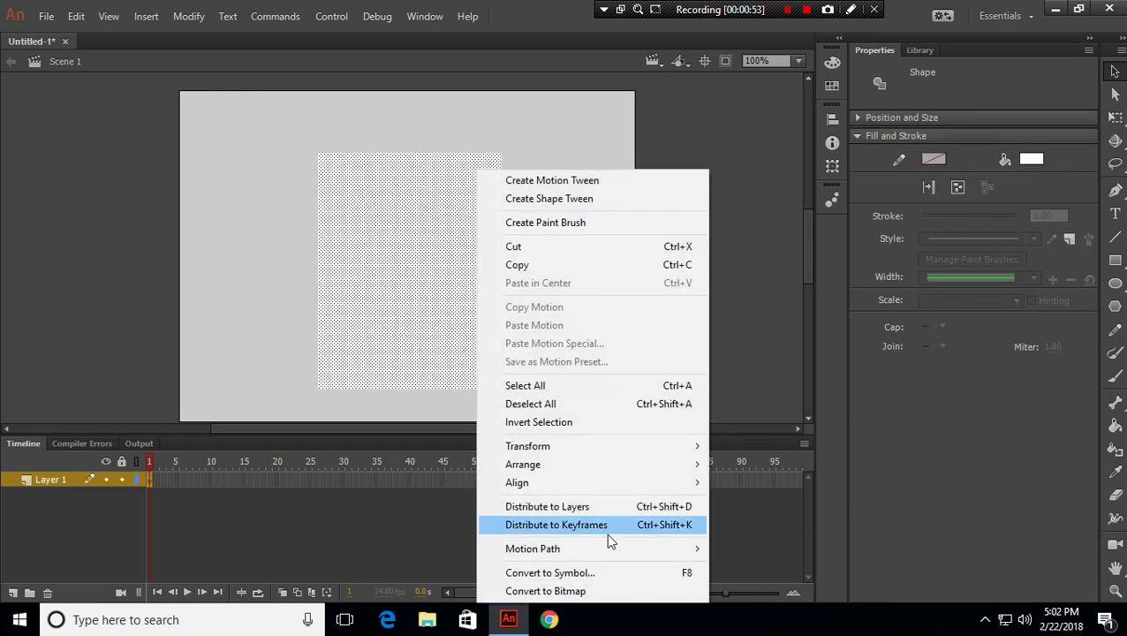
{"action": "left_click", "coordinate": [603, 572]}
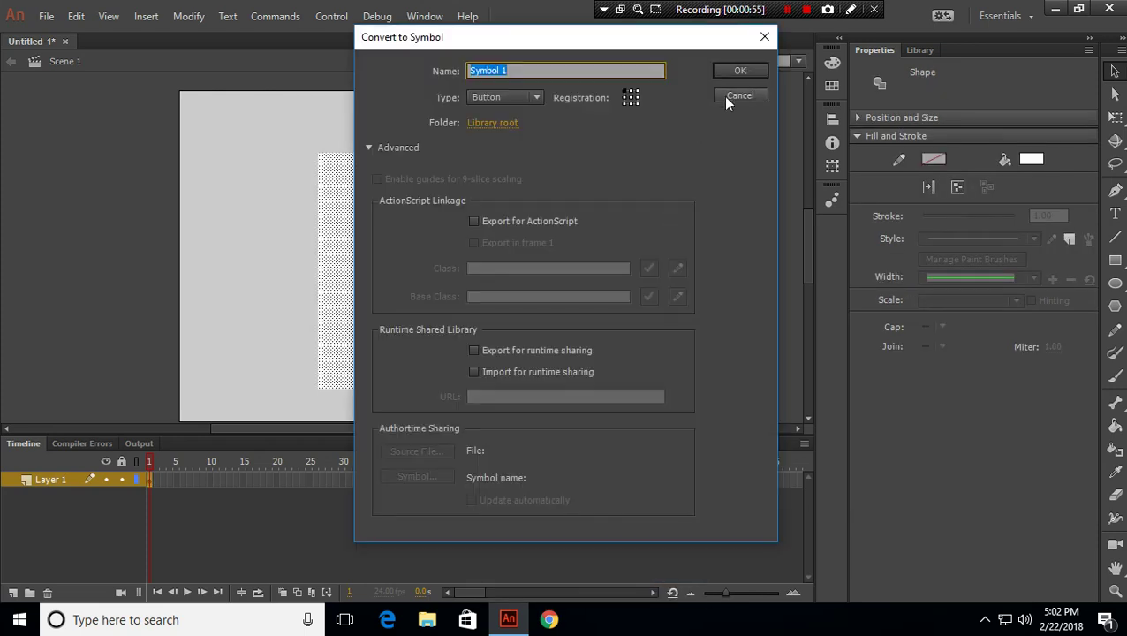
{"action": "left_click", "coordinate": [739, 71]}
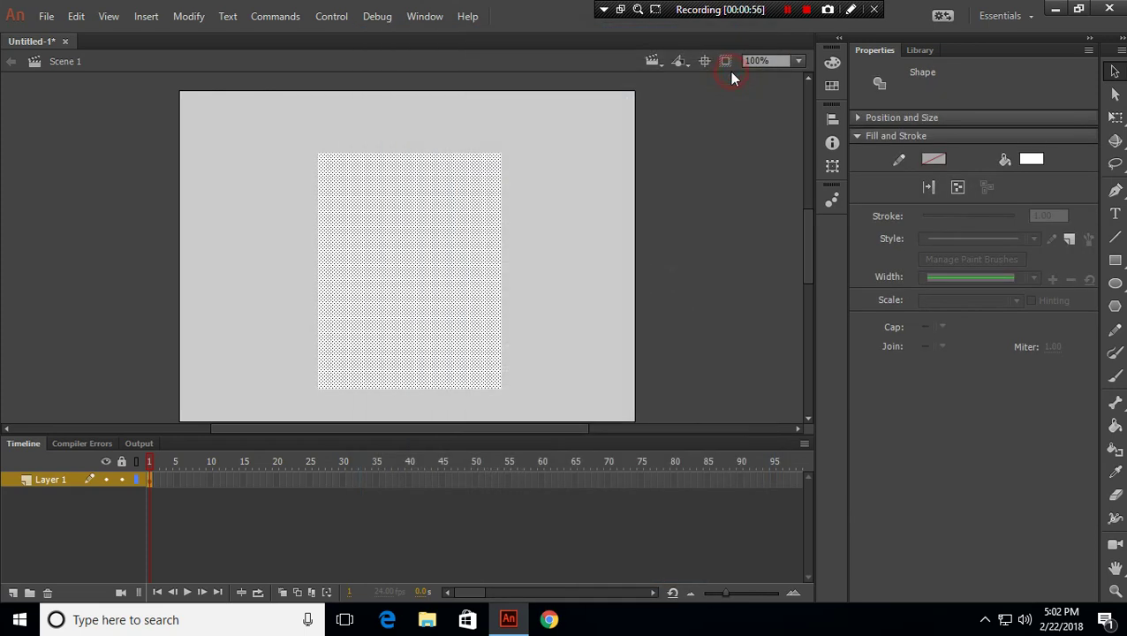
{"action": "left_click", "coordinate": [600, 175]}
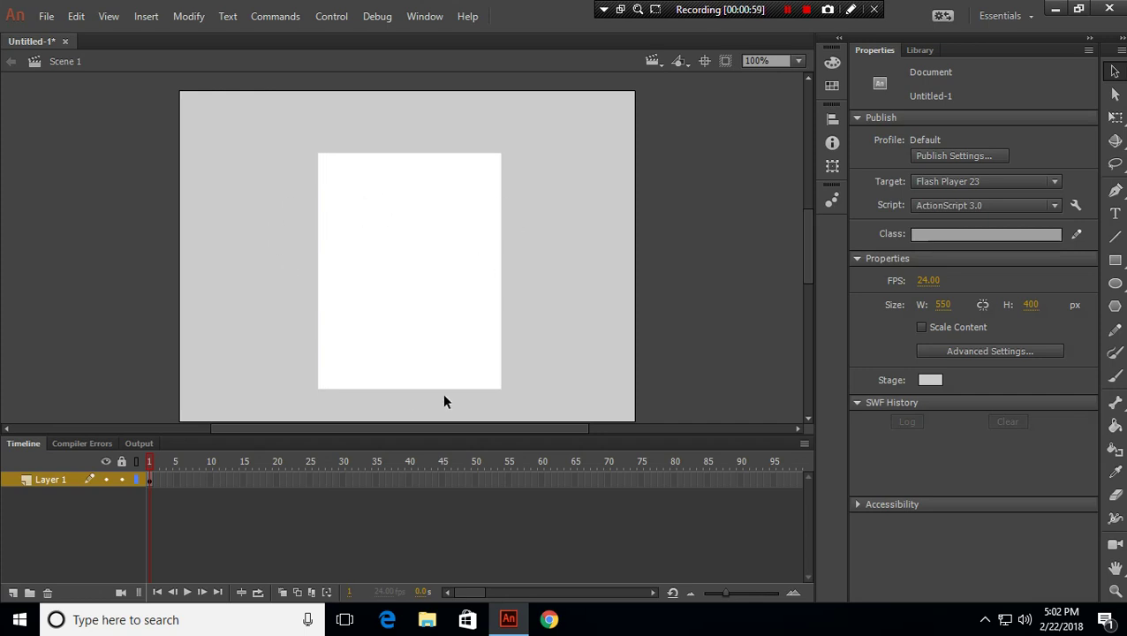
{"action": "left_click", "coordinate": [451, 307]}
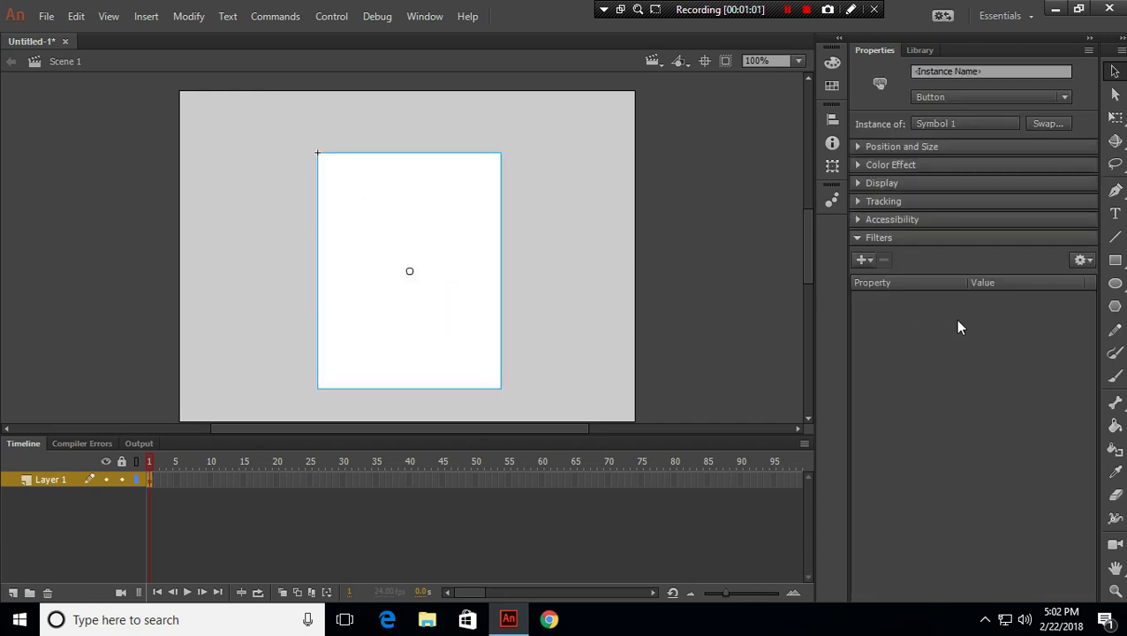
Add a Drop Shadow filter to Symbol 1 with 1 px distance.
{"action": "left_click", "coordinate": [864, 260]}
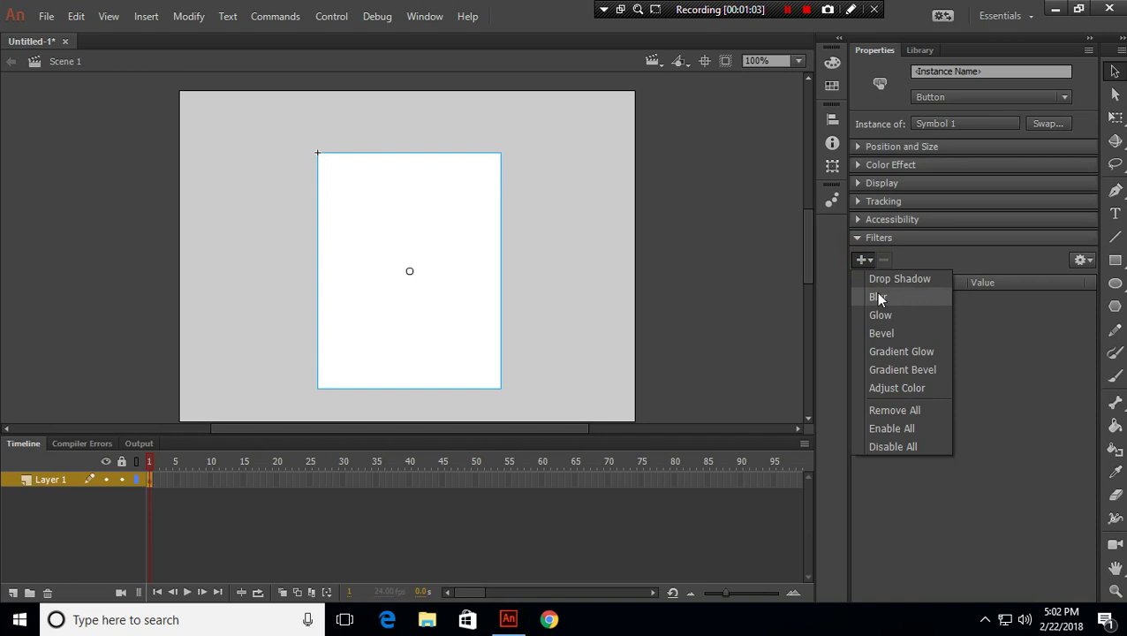
{"action": "left_click", "coordinate": [880, 281]}
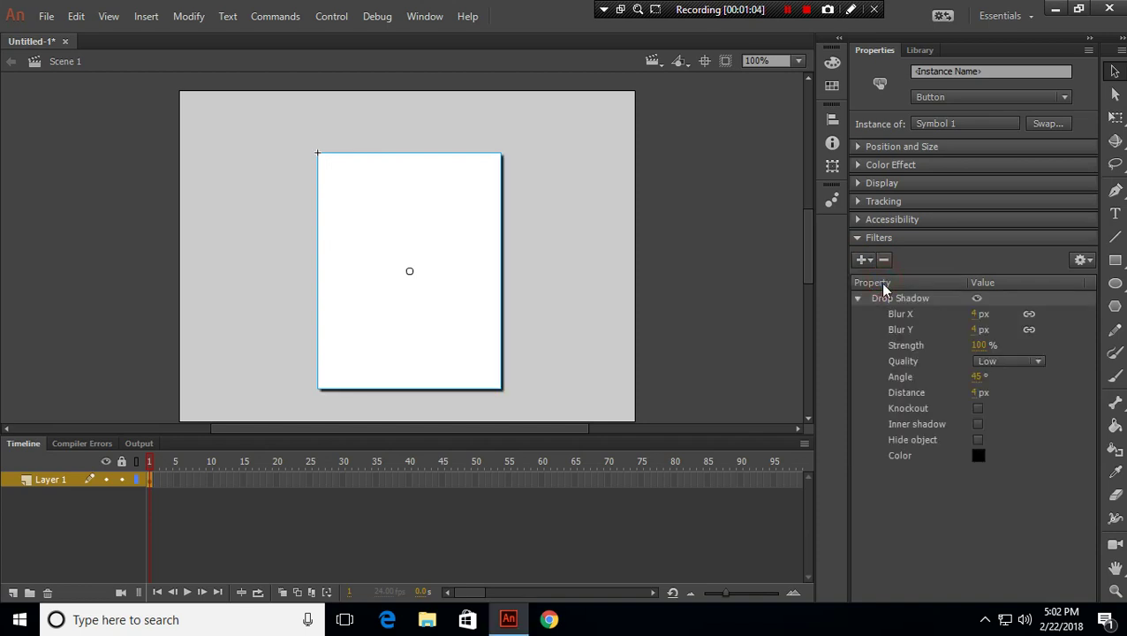
{"action": "left_click", "coordinate": [975, 392]}
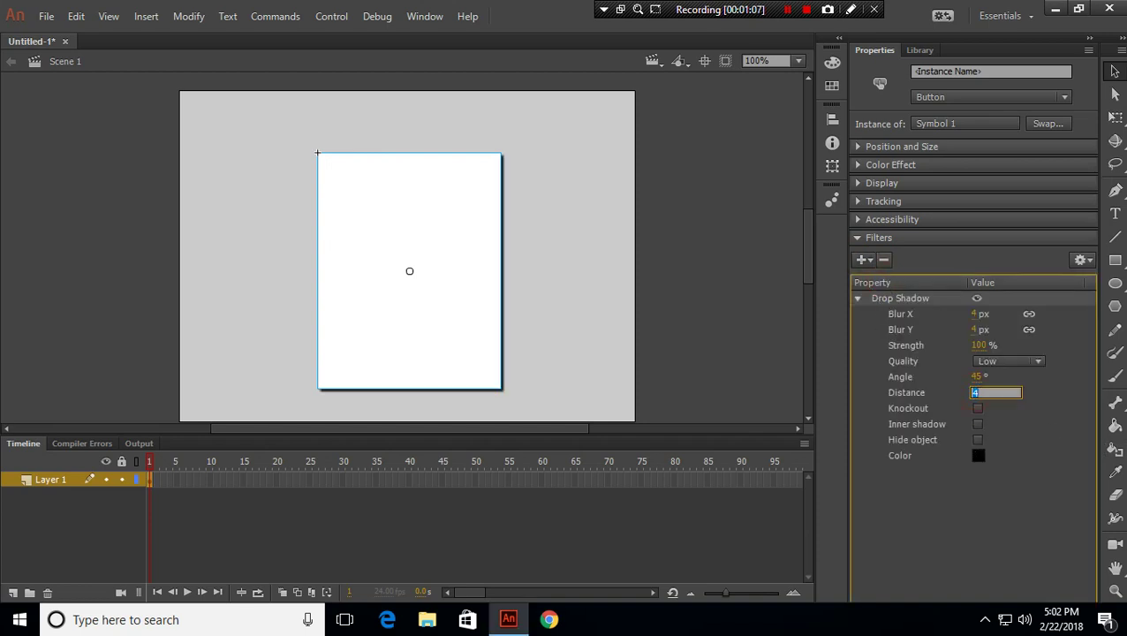
{"action": "type", "text": "1"}
{"action": "left_click", "coordinate": [1037, 549]}
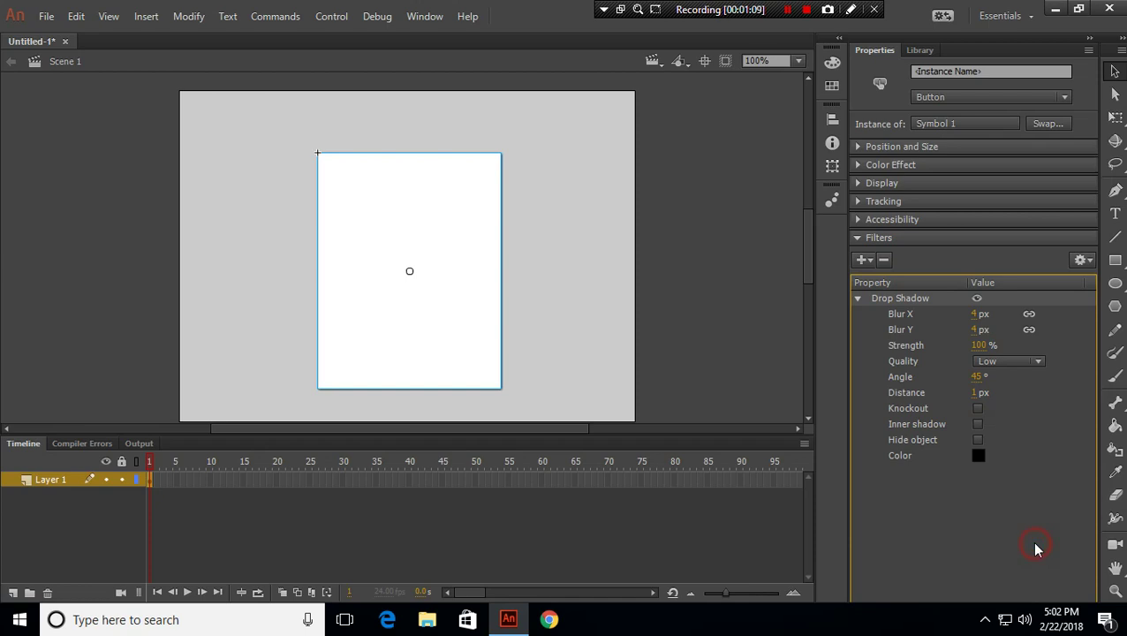
{"action": "left_click", "coordinate": [714, 294]}
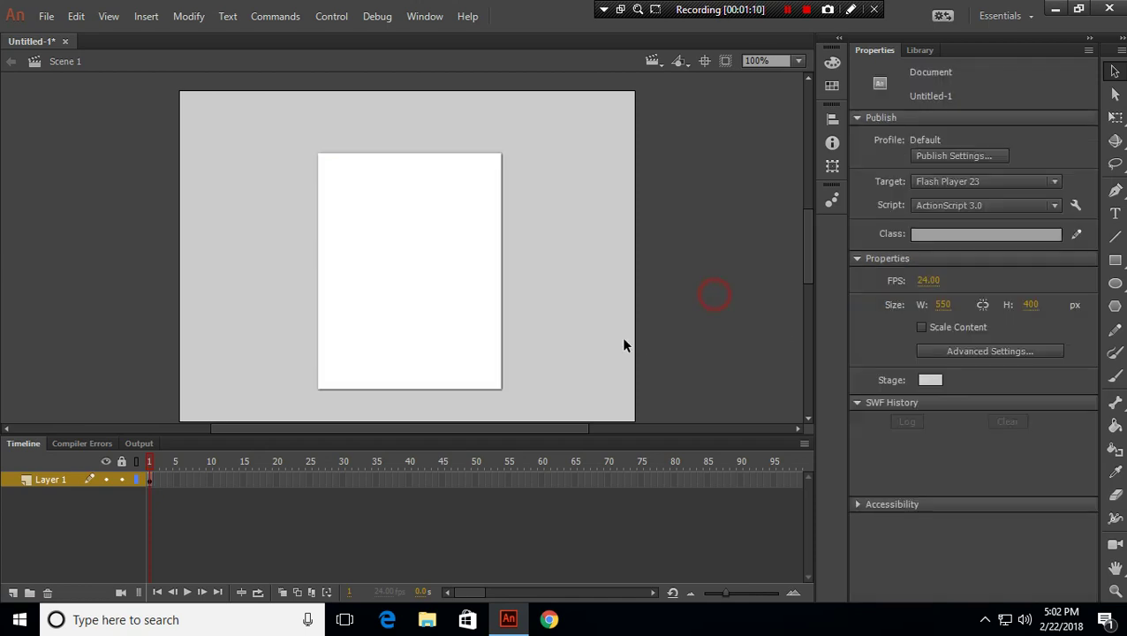
Set the drop shadow strength to 50% and review the result.
{"action": "left_click", "coordinate": [452, 325]}
{"action": "left_click", "coordinate": [979, 346]}
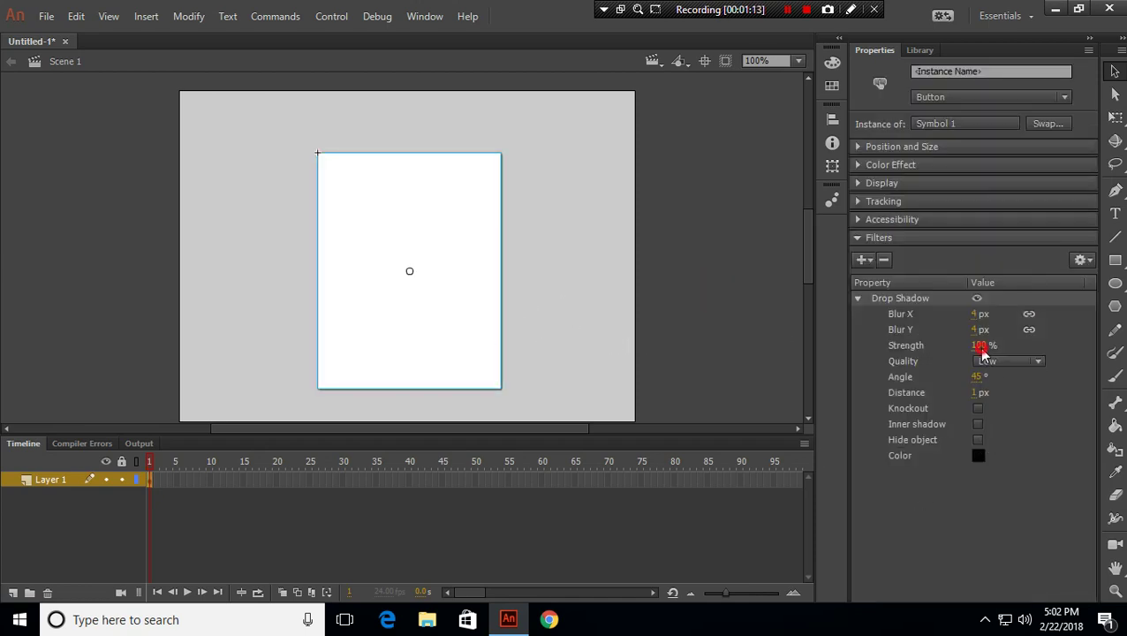
{"action": "type", "text": "5"}
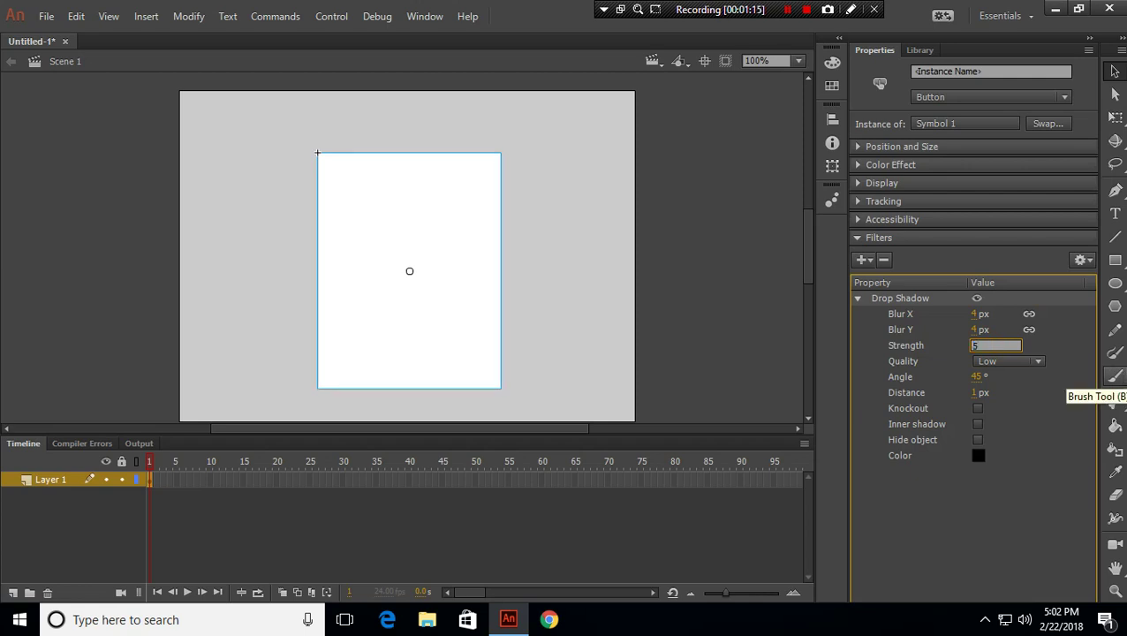
{"action": "type", "text": "0"}
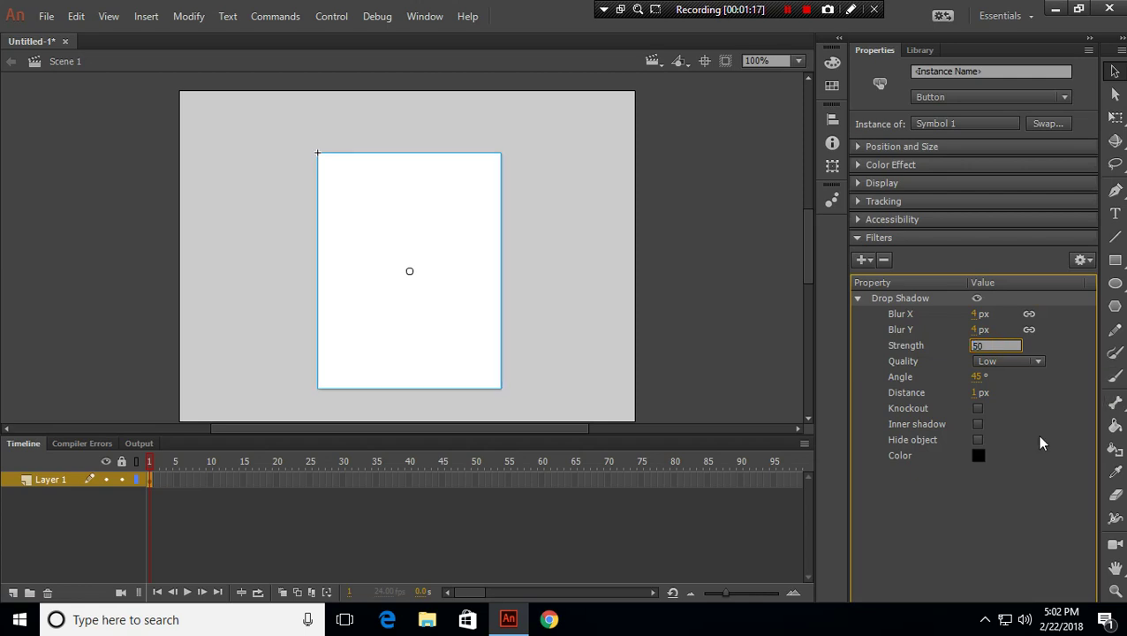
{"action": "key", "text": "Return"}
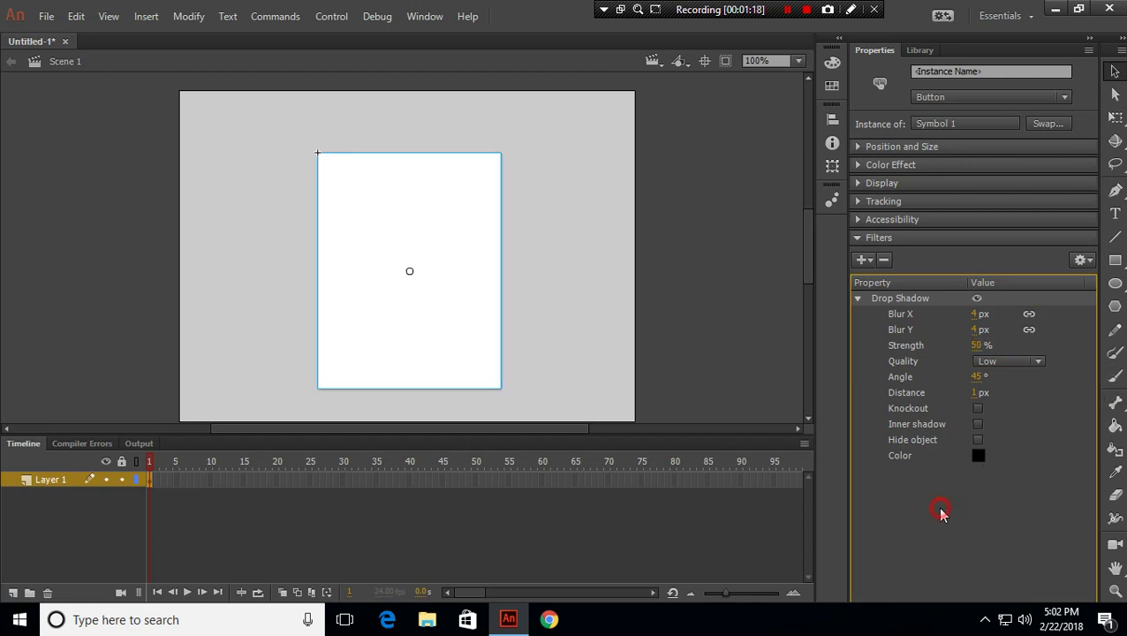
{"action": "left_click", "coordinate": [629, 261]}
{"action": "left_click", "coordinate": [469, 262]}
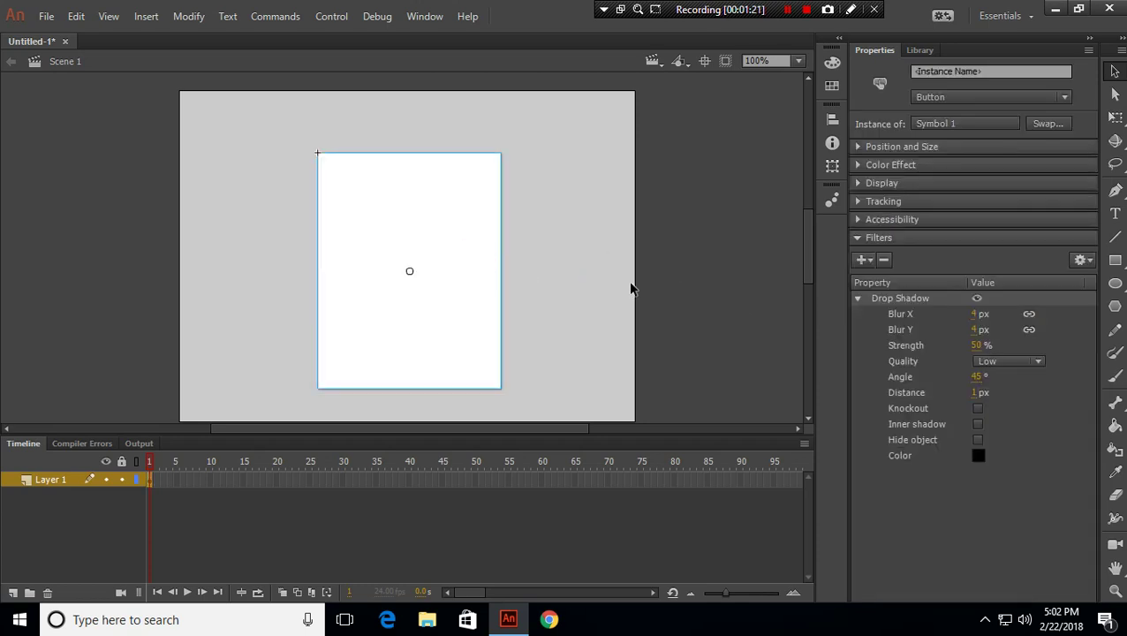
{"action": "left_click", "coordinate": [584, 256]}
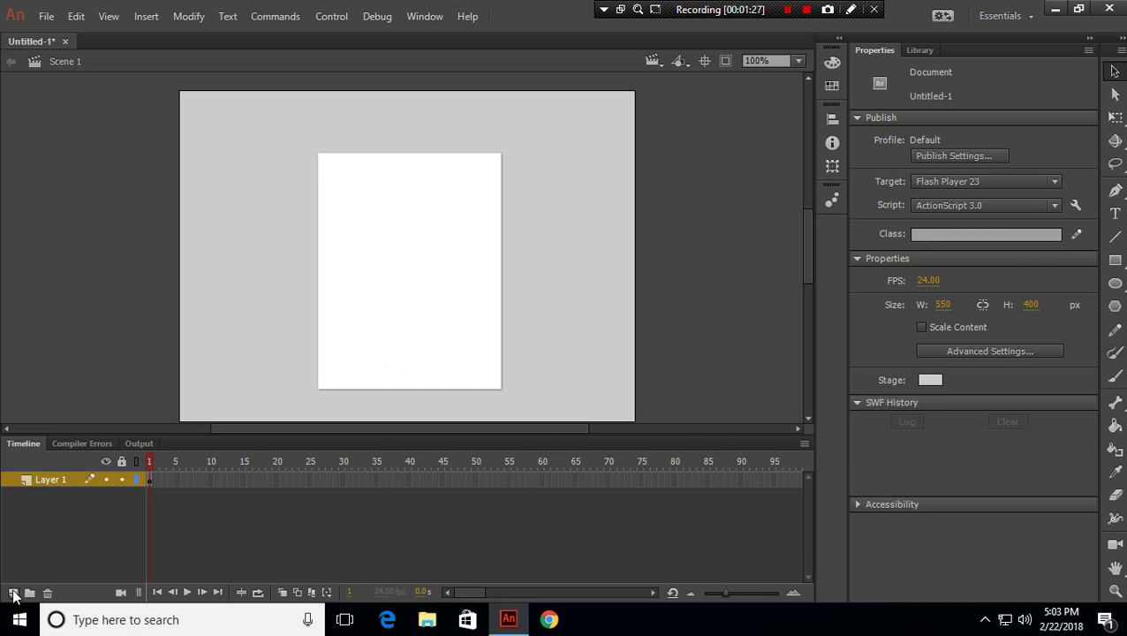
Add a new layer and rename Layer 1 to 'bigpaper'.
{"action": "left_click", "coordinate": [13, 593]}
{"action": "double_click", "coordinate": [49, 495]}
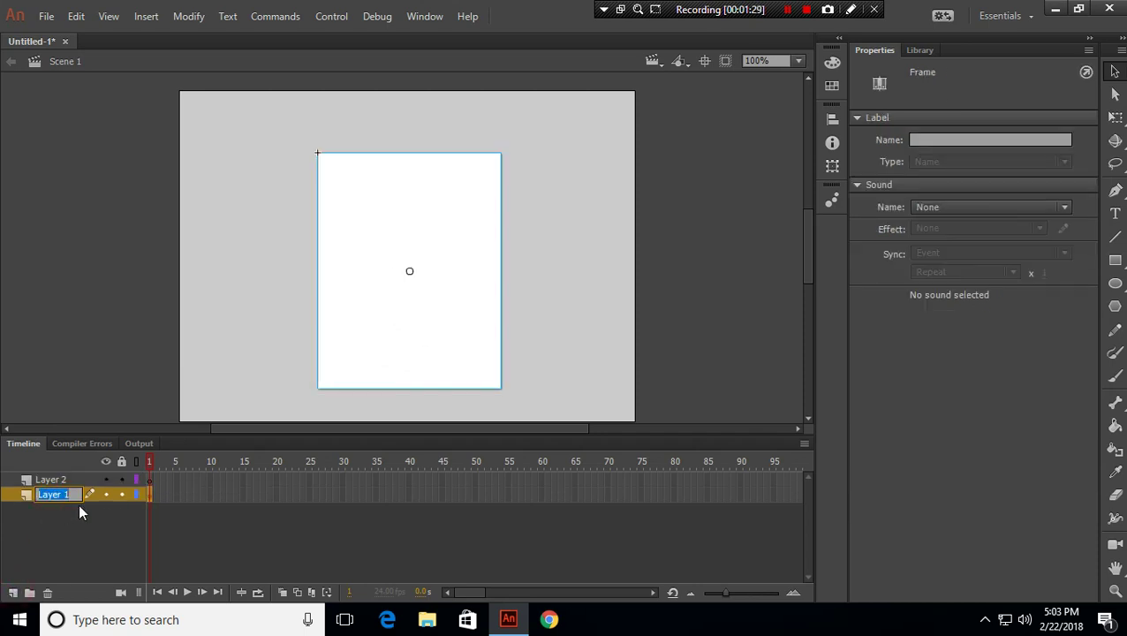
{"action": "type", "text": "bigpaper"}
{"action": "left_click", "coordinate": [24, 521]}
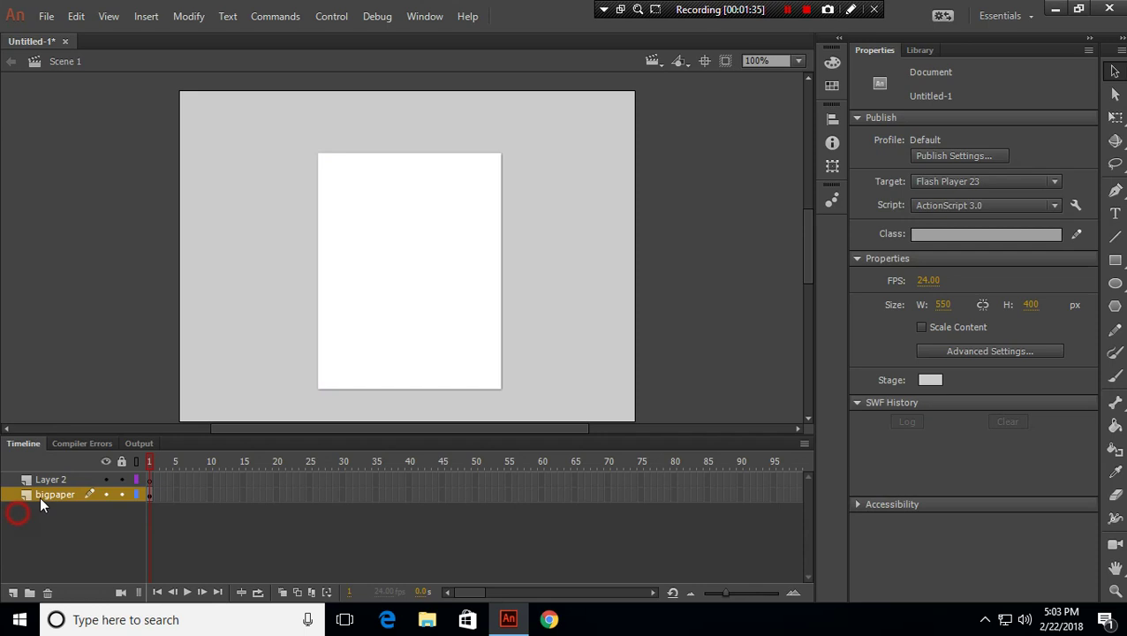
Rename Layer 2 to 'small paper' and select its first frame.
{"action": "left_click", "coordinate": [53, 481]}
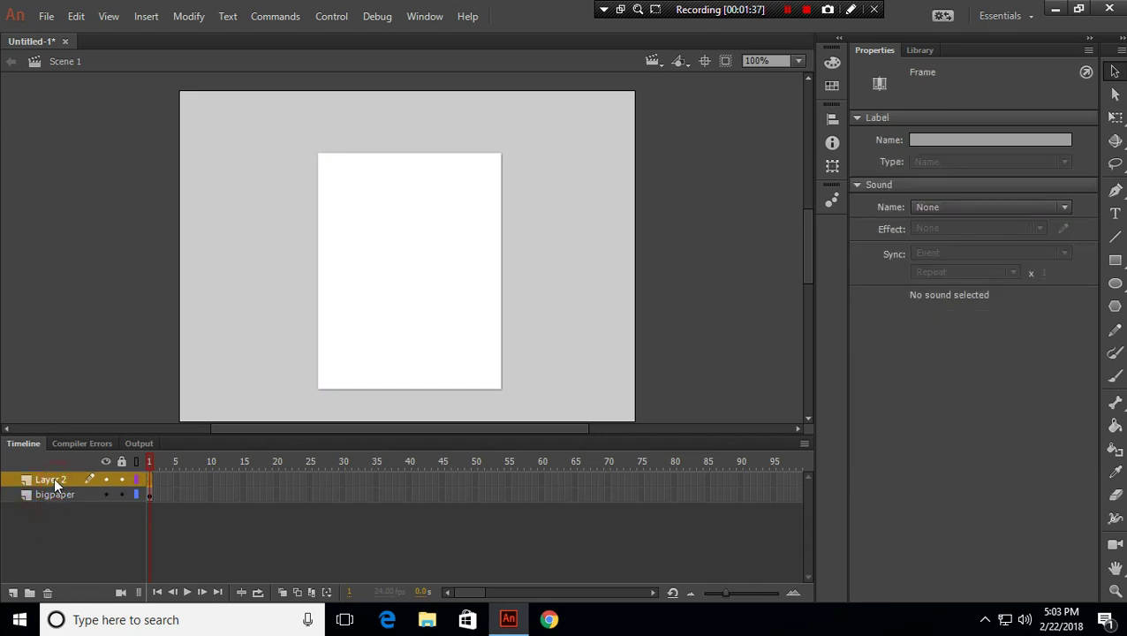
{"action": "double_click", "coordinate": [54, 477]}
{"action": "type", "text": "s"}
{"action": "left_click", "coordinate": [82, 559]}
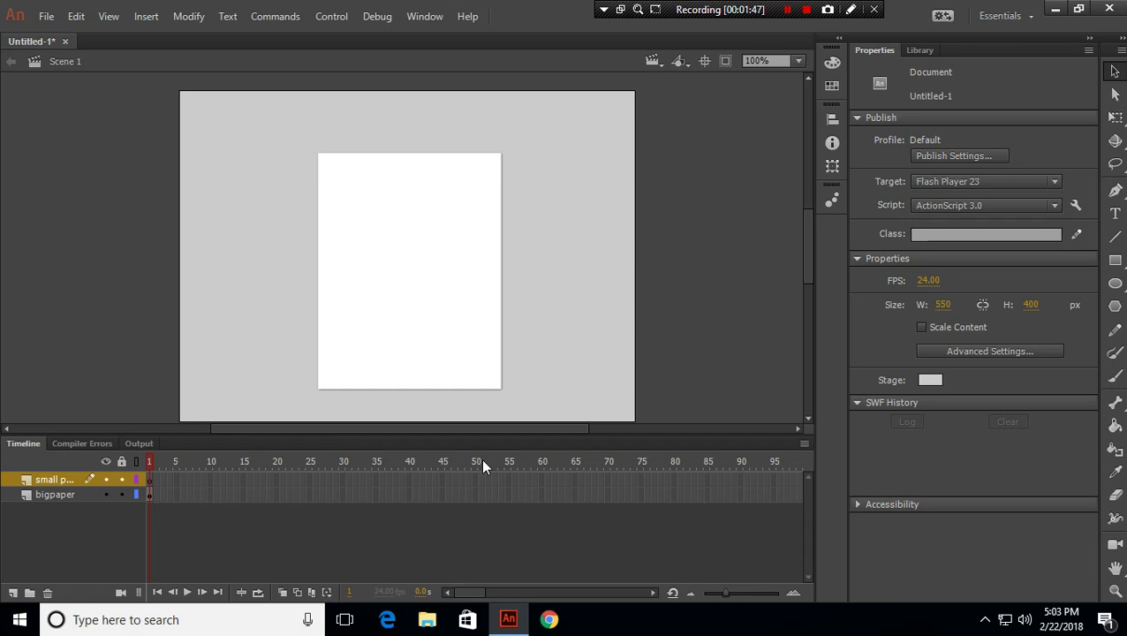
{"action": "left_click", "coordinate": [152, 479]}
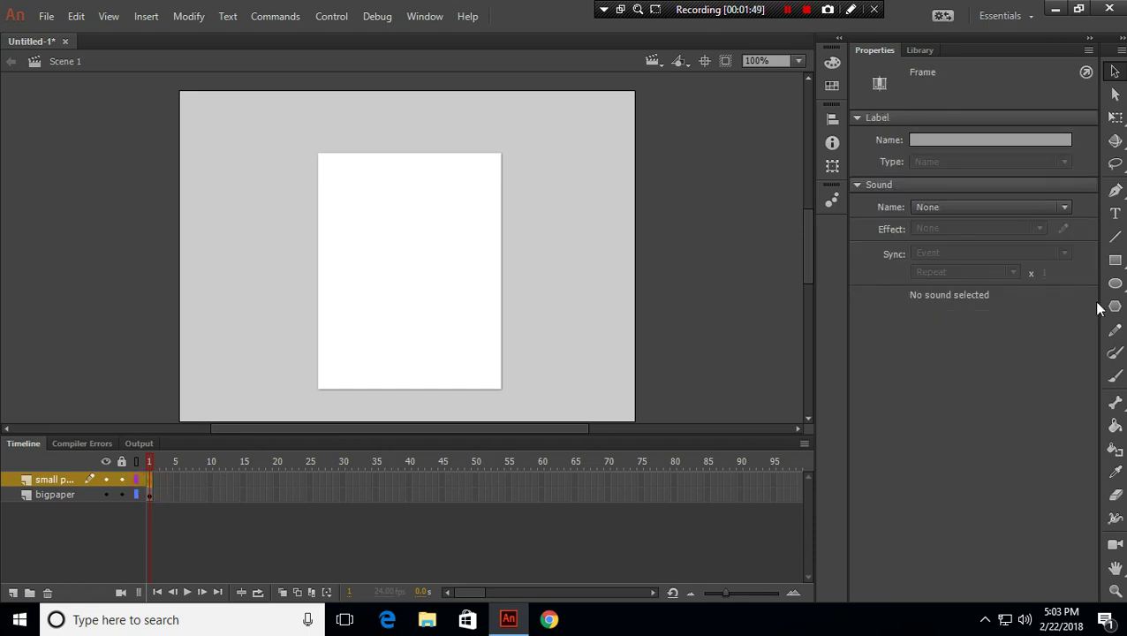
{"action": "left_click", "coordinate": [1115, 260]}
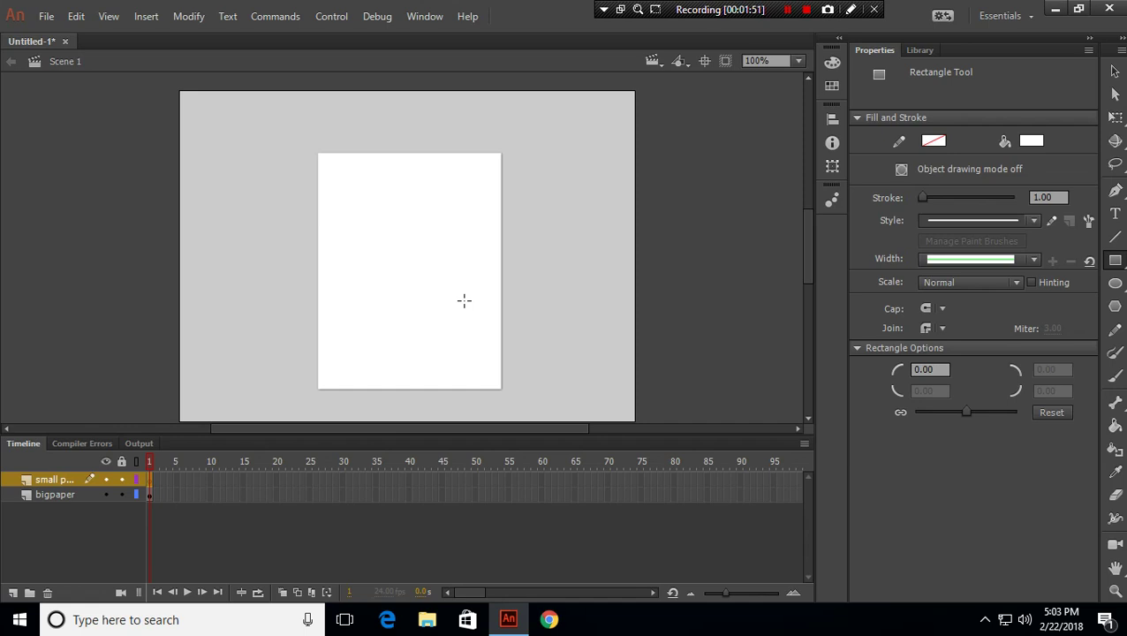
Draw a small white rectangle right of the paper and convert it to button Symbol 2.
{"action": "left_click_drag", "start_coordinate": [545, 250], "coordinate": [612, 318]}
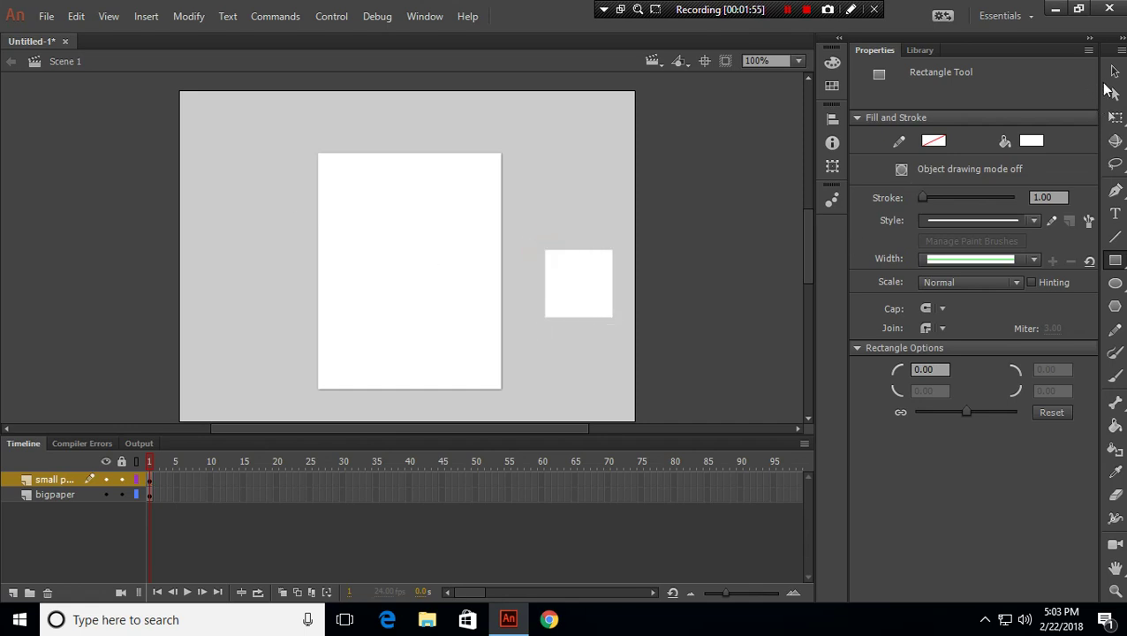
{"action": "left_click", "coordinate": [1115, 70]}
{"action": "right_click", "coordinate": [586, 280]}
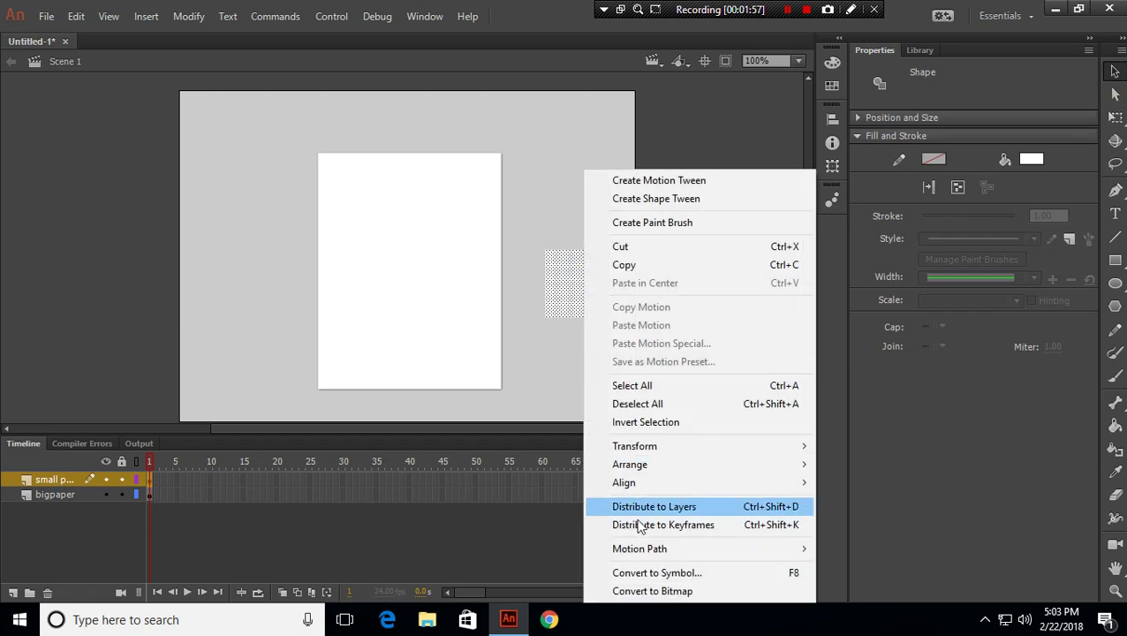
{"action": "left_click", "coordinate": [638, 573]}
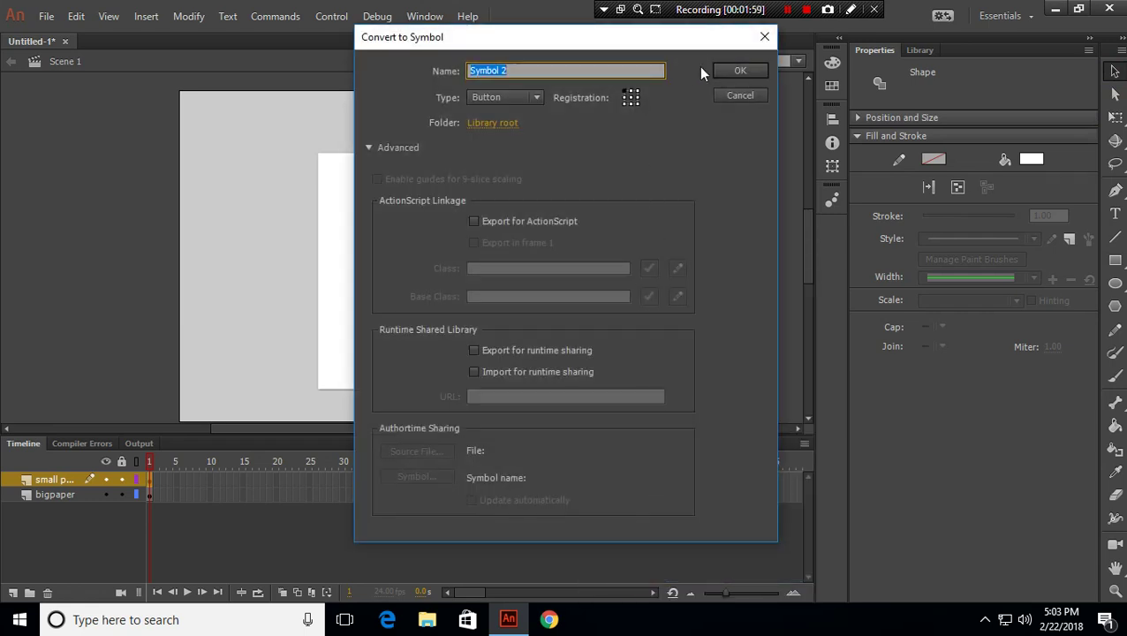
{"action": "left_click", "coordinate": [736, 72]}
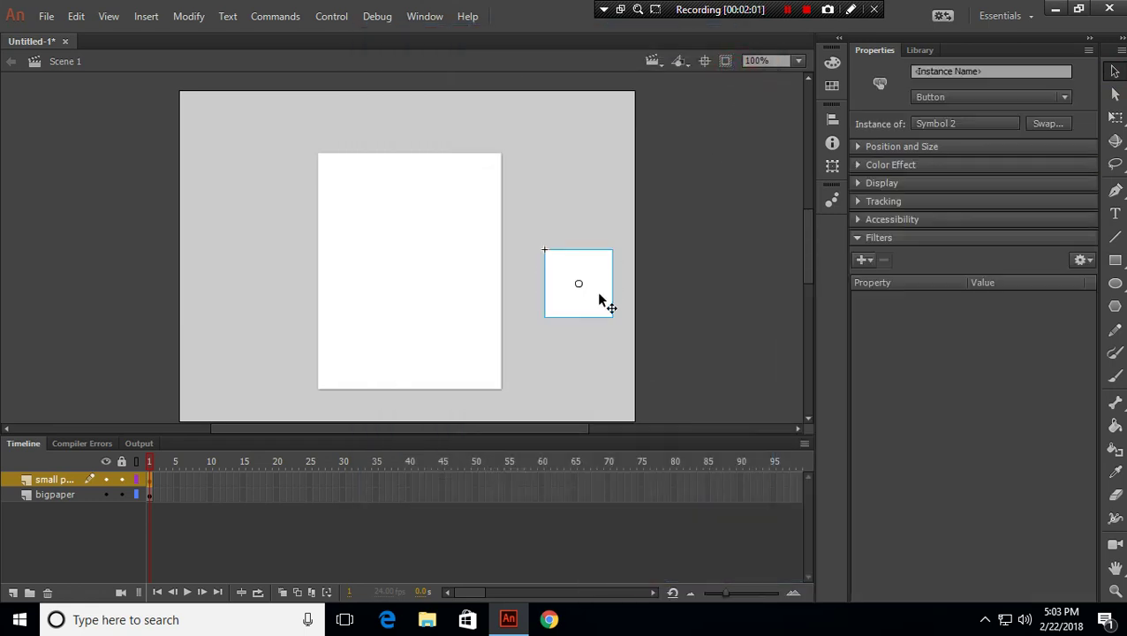
Move the small square left of the large paper and add a Drop Shadow filter.
{"action": "left_click_drag", "start_coordinate": [601, 307], "coordinate": [263, 294]}
{"action": "left_click", "coordinate": [576, 229]}
{"action": "left_click", "coordinate": [249, 254]}
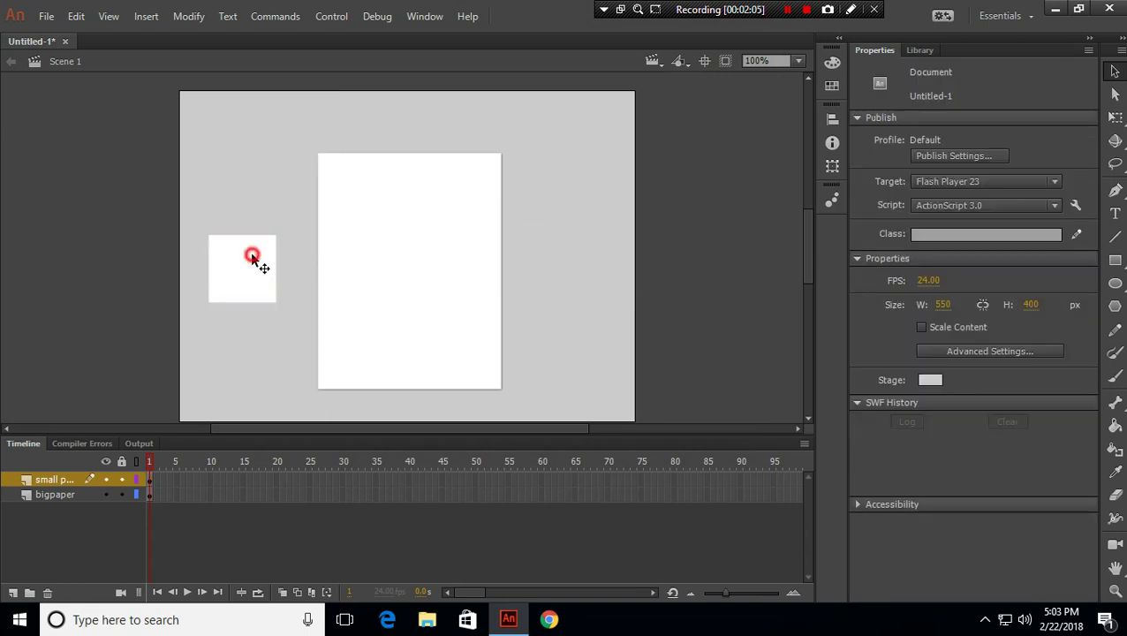
{"action": "left_click", "coordinate": [866, 259]}
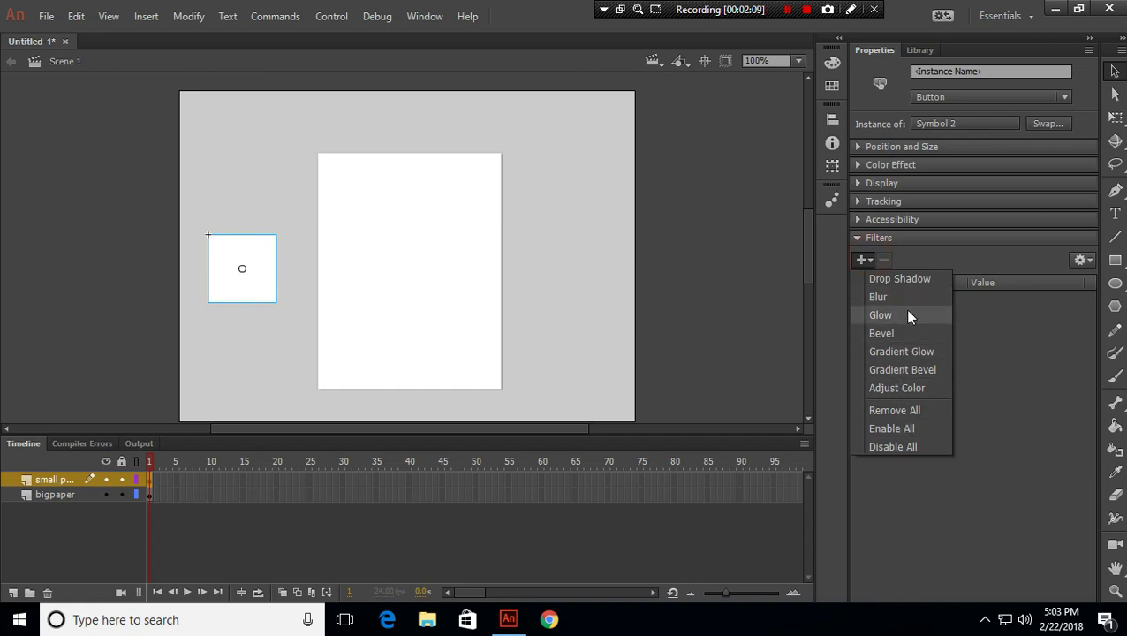
{"action": "left_click", "coordinate": [910, 280]}
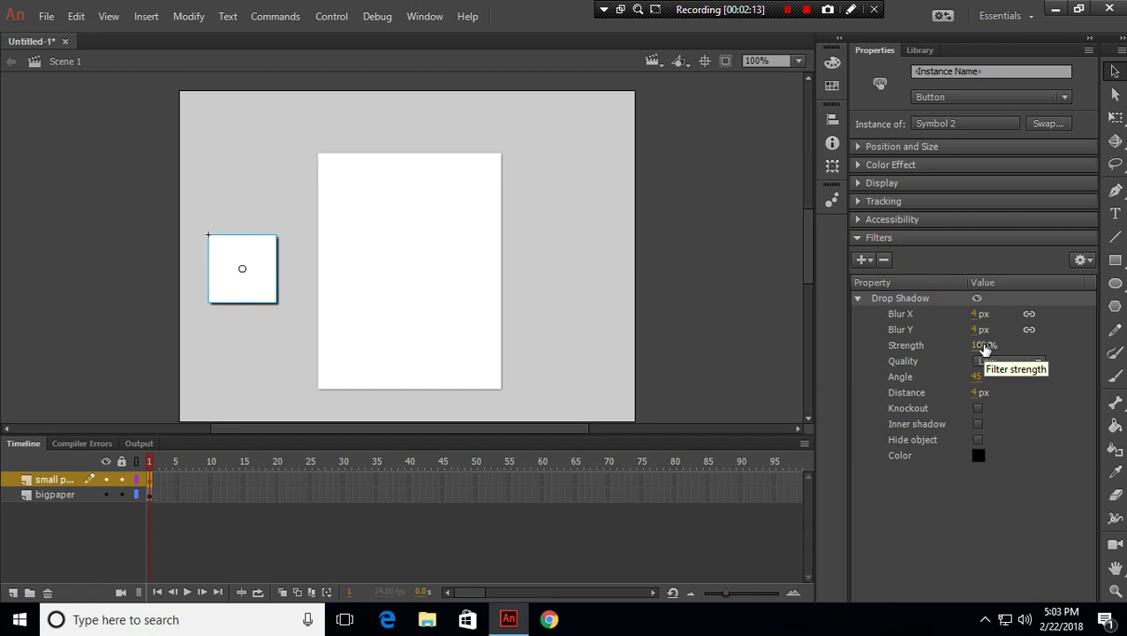
Set the shadow strength to 50% and distance to 1 px.
{"action": "left_click", "coordinate": [983, 346]}
{"action": "type", "text": "50"}
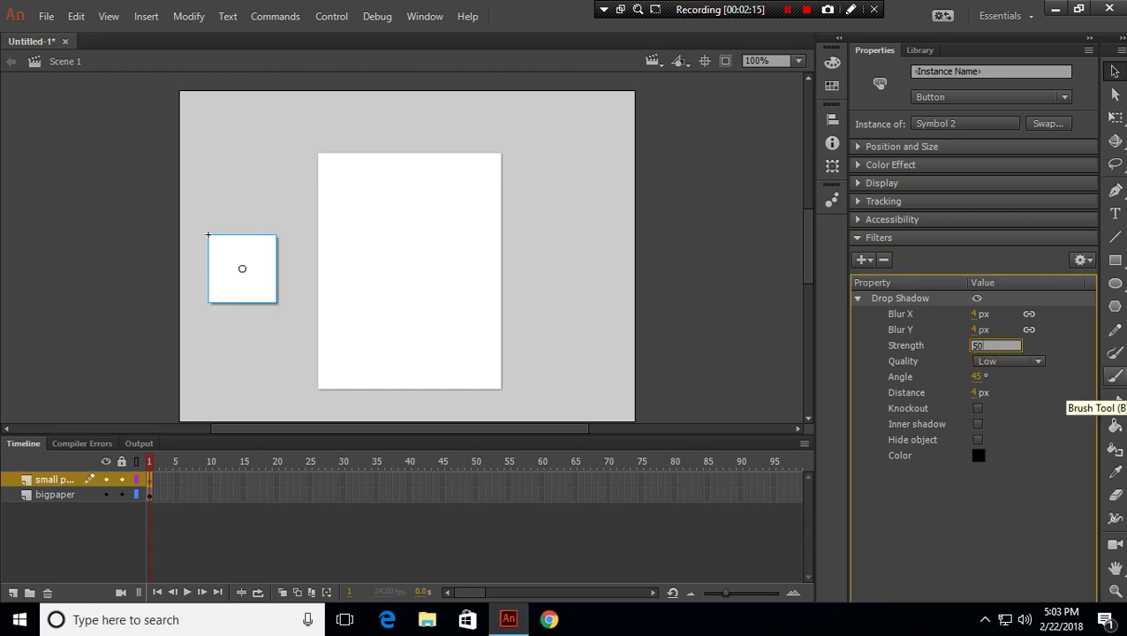
{"action": "left_click", "coordinate": [1025, 527]}
{"action": "left_click", "coordinate": [981, 394]}
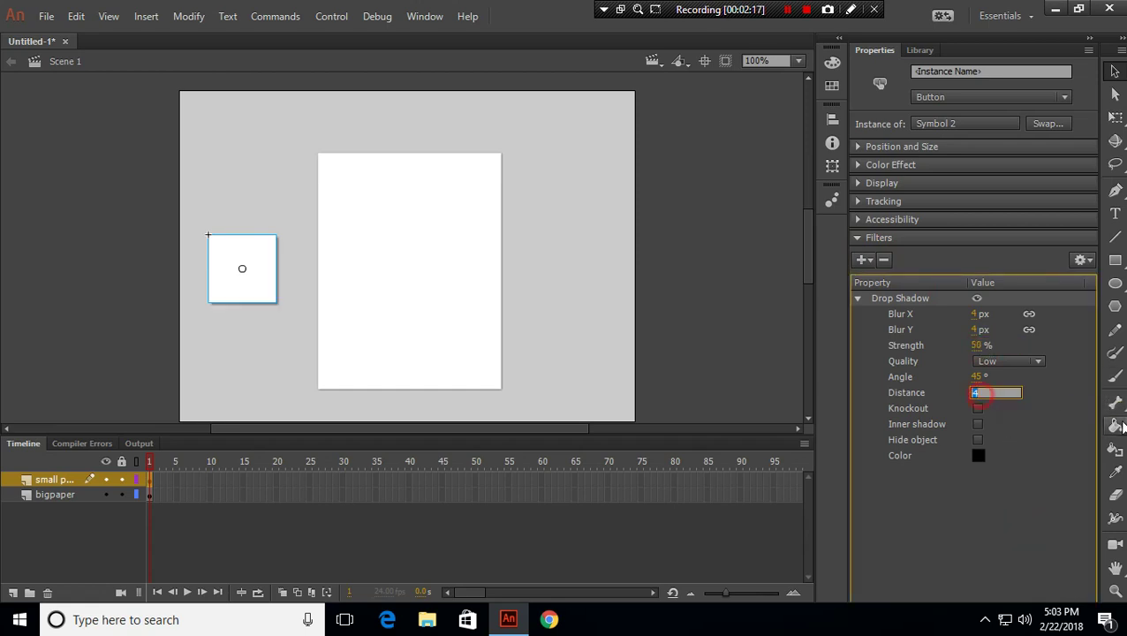
{"action": "type", "text": "1"}
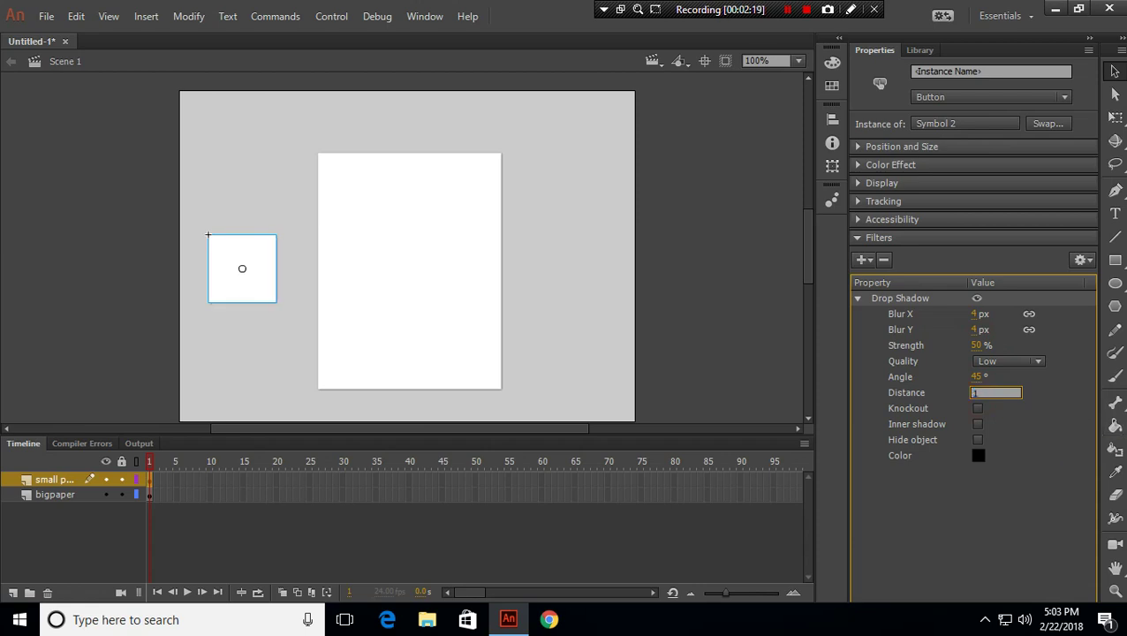
{"action": "left_click", "coordinate": [949, 536]}
{"action": "left_click", "coordinate": [622, 334]}
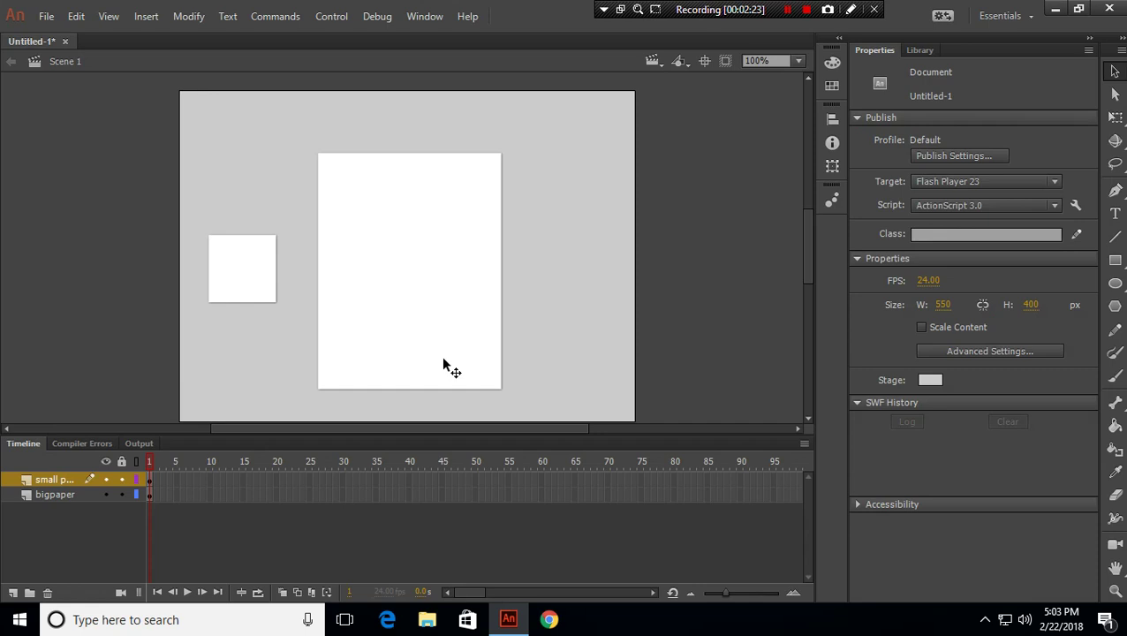
Draw a second small white square beside the stage and convert it to button Symbol 3.
{"action": "left_click_drag", "start_coordinate": [499, 428], "coordinate": [768, 428]}
{"action": "left_click", "coordinate": [1116, 261]}
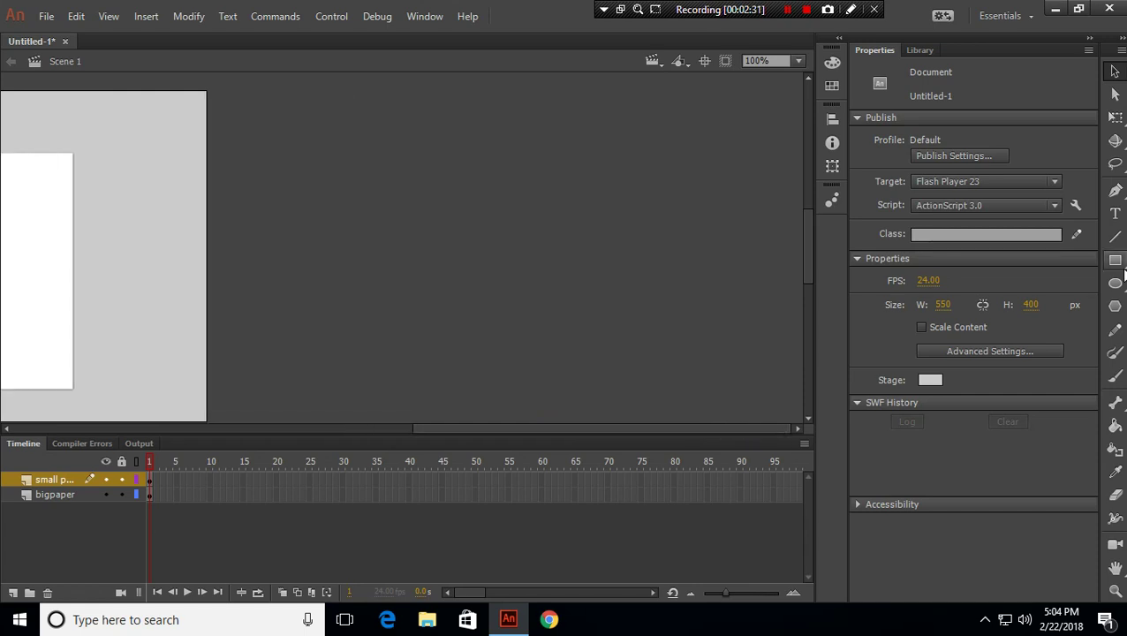
{"action": "left_click_drag", "start_coordinate": [384, 198], "coordinate": [434, 247]}
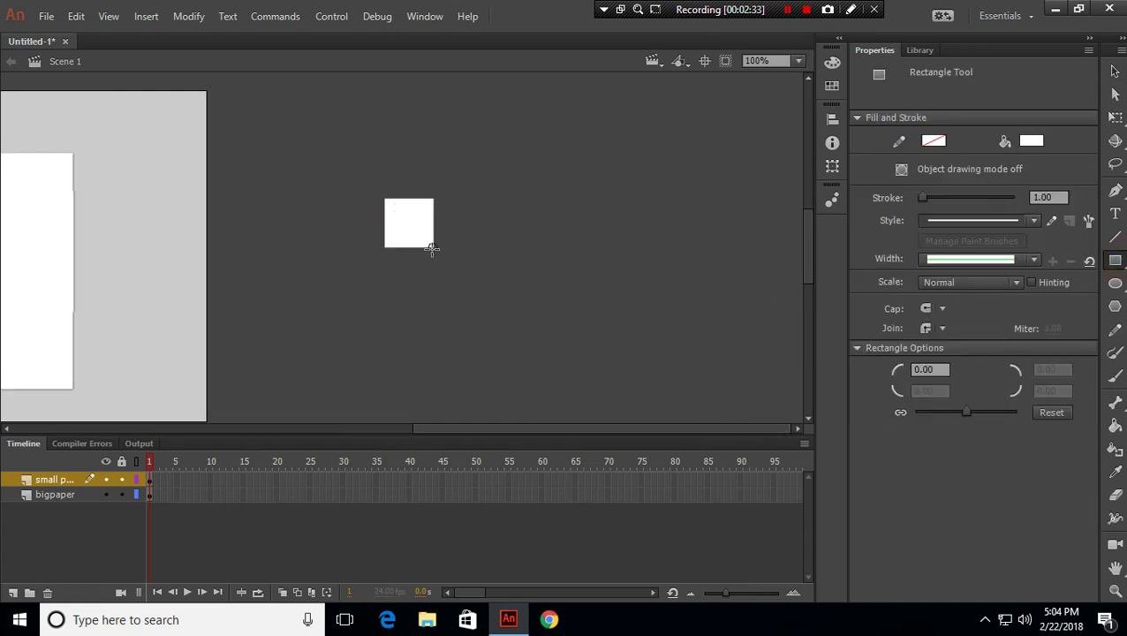
{"action": "left_click", "coordinate": [1115, 71]}
{"action": "left_click_drag", "start_coordinate": [339, 166], "coordinate": [455, 251]}
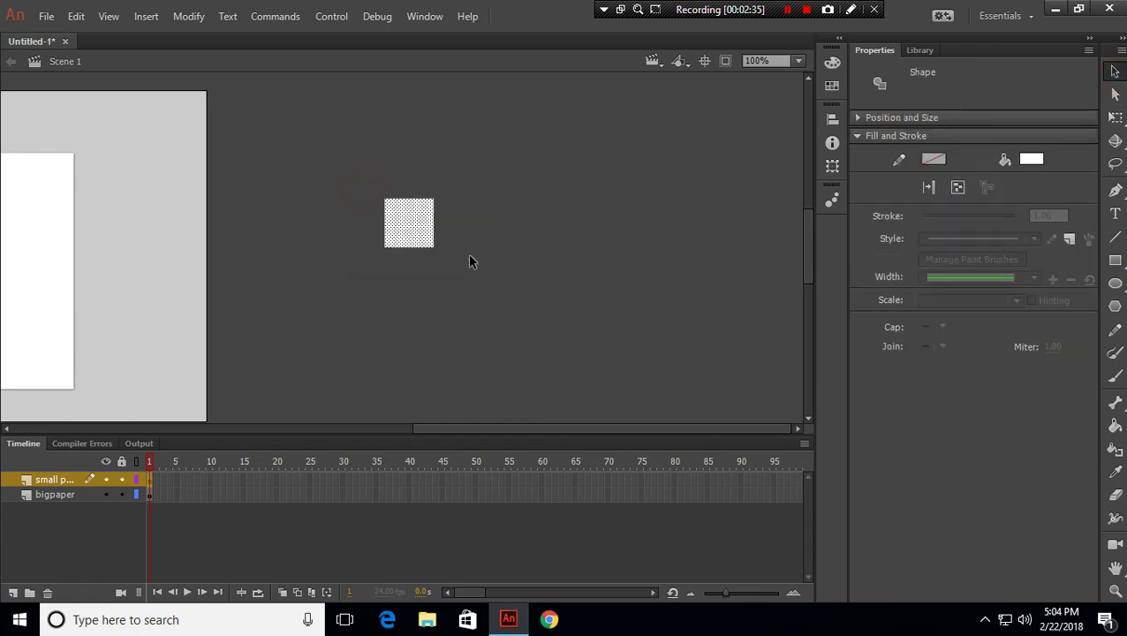
{"action": "right_click", "coordinate": [429, 235]}
{"action": "left_click", "coordinate": [504, 572]}
{"action": "left_click", "coordinate": [718, 78]}
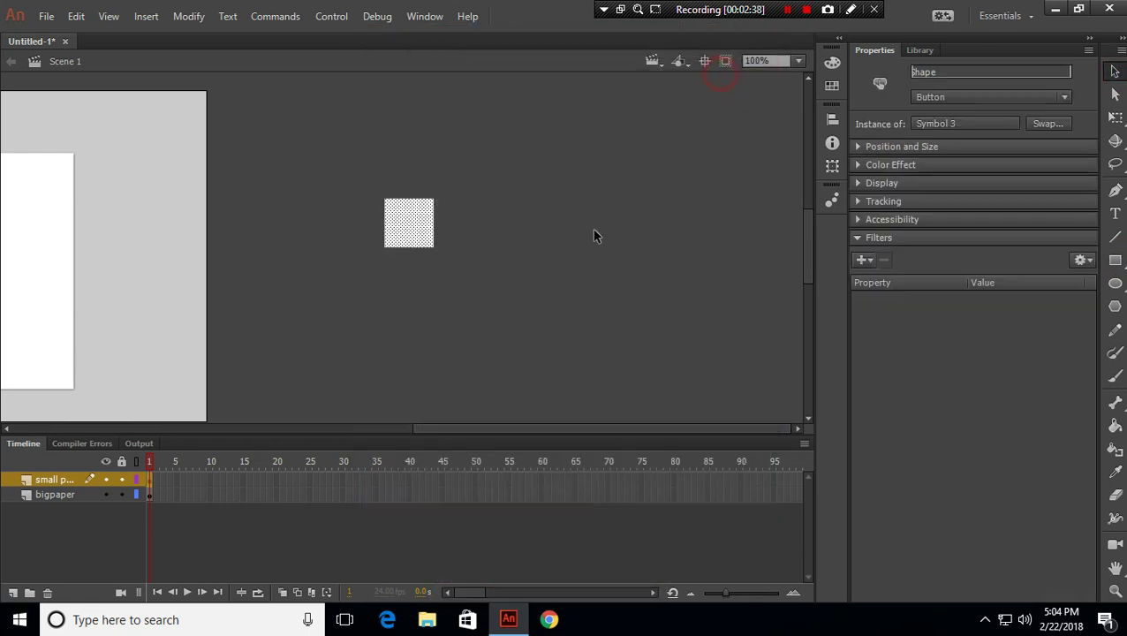
Add a Drop Shadow filter to Symbol 3.
{"action": "left_click", "coordinate": [463, 245]}
{"action": "left_click", "coordinate": [412, 224]}
{"action": "left_click", "coordinate": [862, 259]}
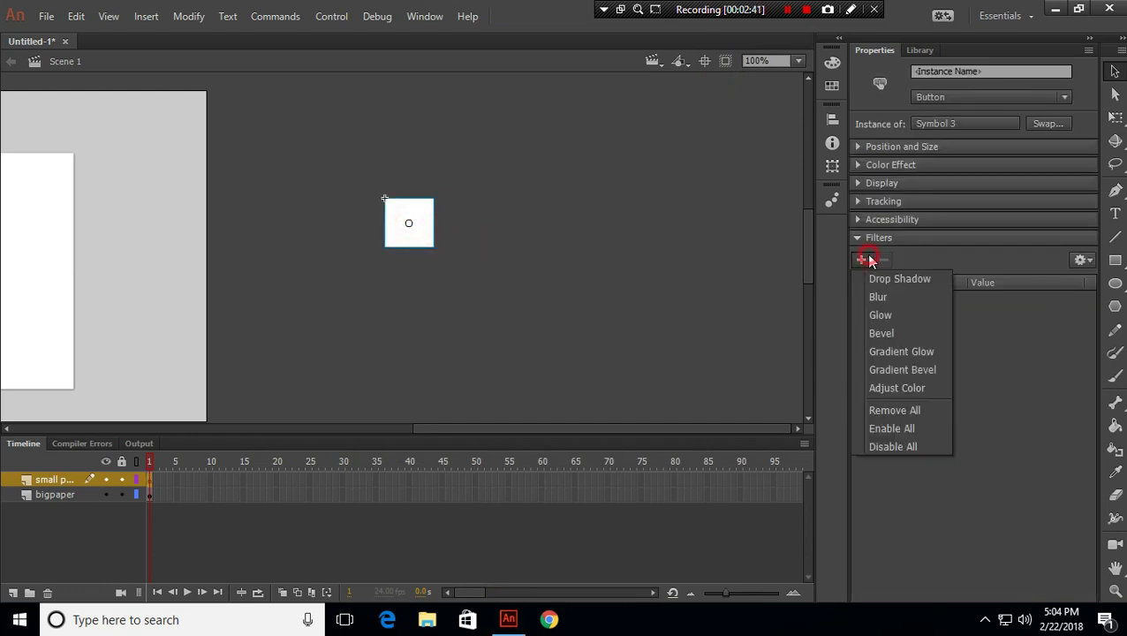
{"action": "left_click", "coordinate": [881, 283]}
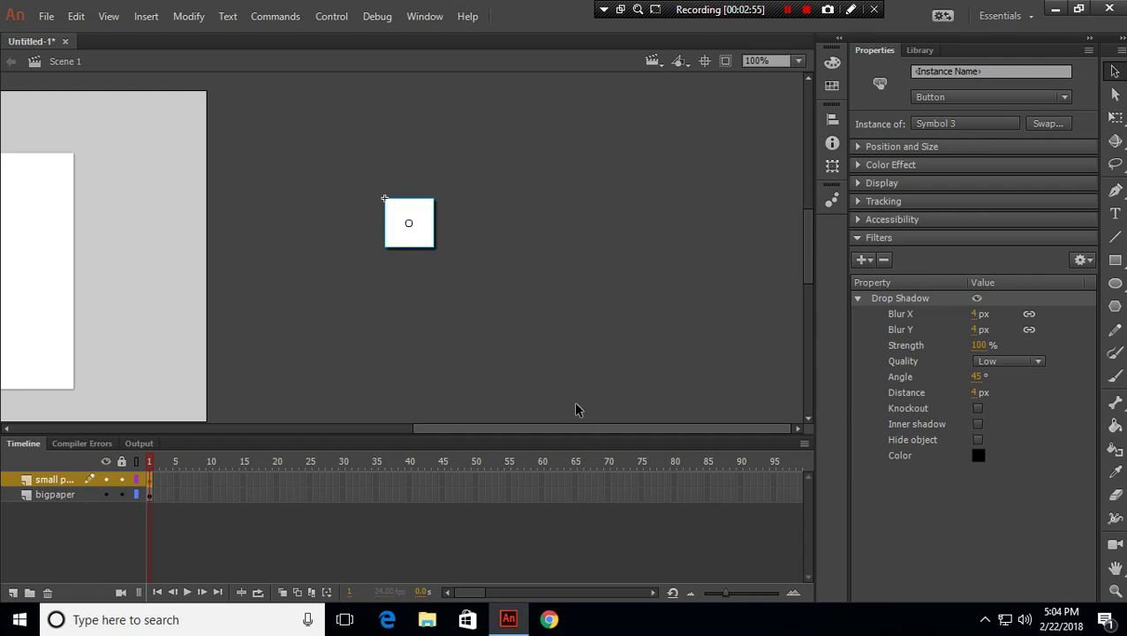
{"action": "left_click", "coordinate": [408, 221]}
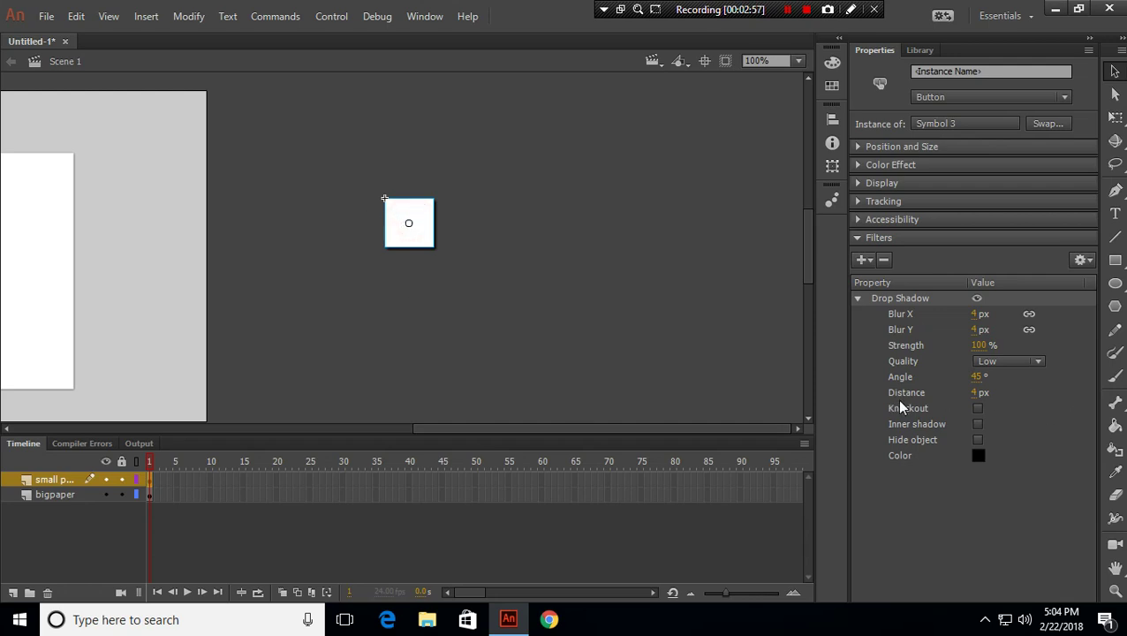
Increase the shadow distance to 46 px with the arrow keys.
{"action": "left_click", "coordinate": [974, 392]}
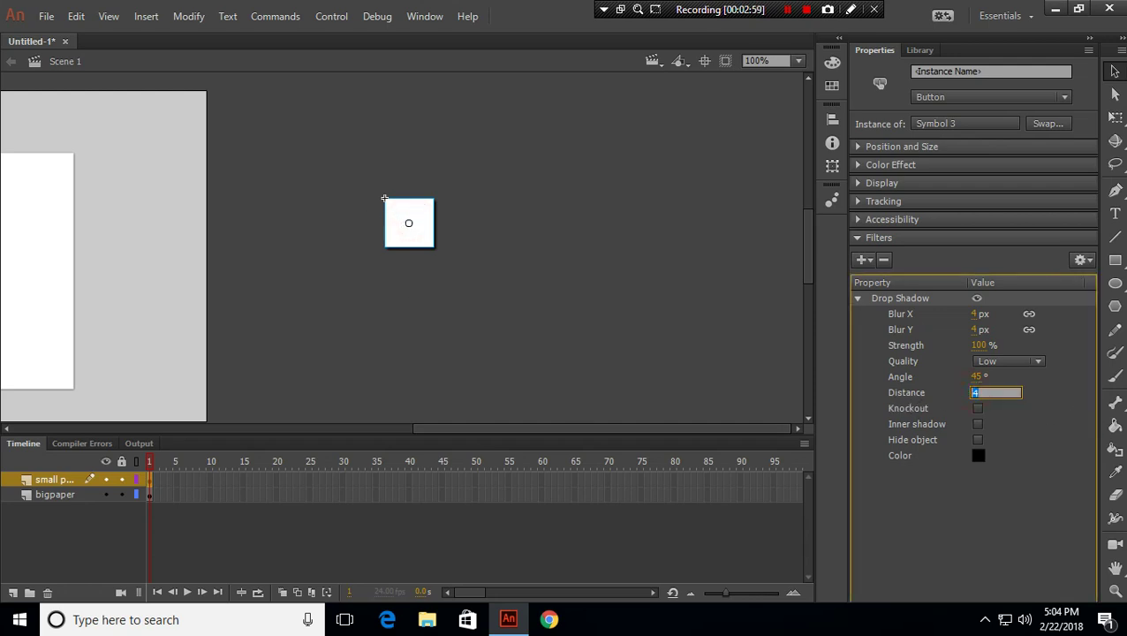
{"action": "key", "text": "Up"}
{"action": "key", "text": "Up"}
{"action": "key", "text": "Up"}
{"action": "key", "text": "Up"}
{"action": "key", "text": "Up"}
{"action": "key", "text": "Up"}
{"action": "key", "text": "Up"}
{"action": "key", "text": "Up"}
{"action": "key", "text": "Up"}
{"action": "key", "text": "Up"}
{"action": "key", "text": "Up"}
{"action": "key", "text": "Up"}
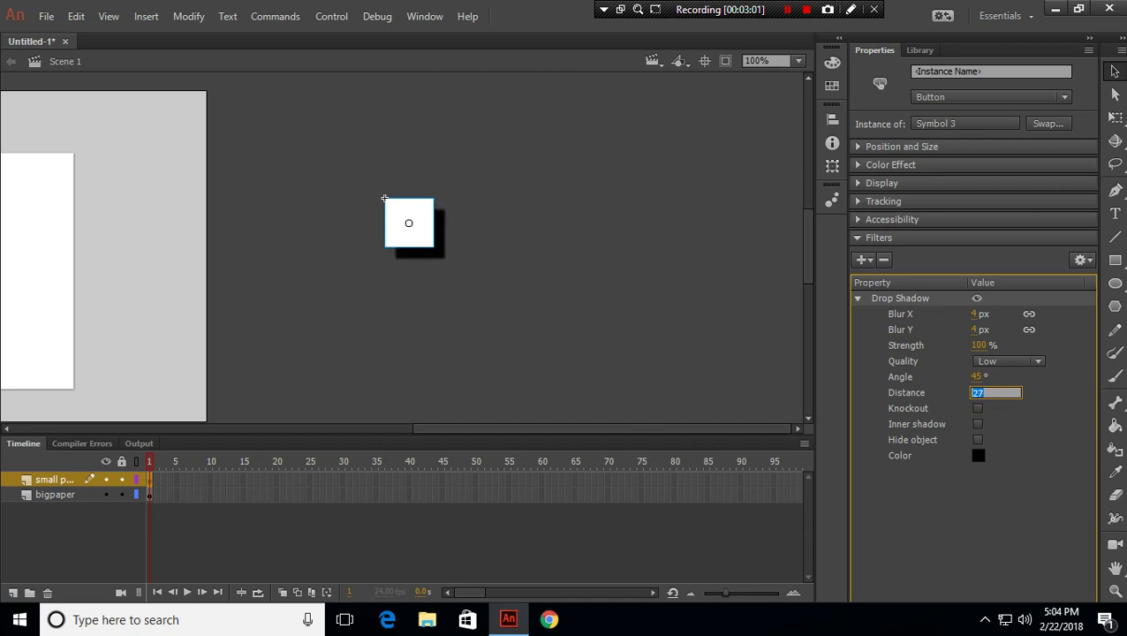
{"action": "key", "text": "Up"}
{"action": "key", "text": "Up"}
{"action": "key", "text": "Up"}
{"action": "key", "text": "Up"}
{"action": "key", "text": "Up"}
{"action": "key", "text": "Up"}
{"action": "key", "text": "Up"}
{"action": "key", "text": "Up"}
{"action": "key", "text": "Up"}
{"action": "key", "text": "Up"}
{"action": "key", "text": "Up"}
{"action": "key", "text": "Up"}
{"action": "key", "text": "Up"}
{"action": "key", "text": "Up"}
{"action": "key", "text": "Up"}
{"action": "key", "text": "Up"}
{"action": "key", "text": "Up"}
{"action": "key", "text": "Up"}
{"action": "key", "text": "Up"}
{"action": "key", "text": "Up"}
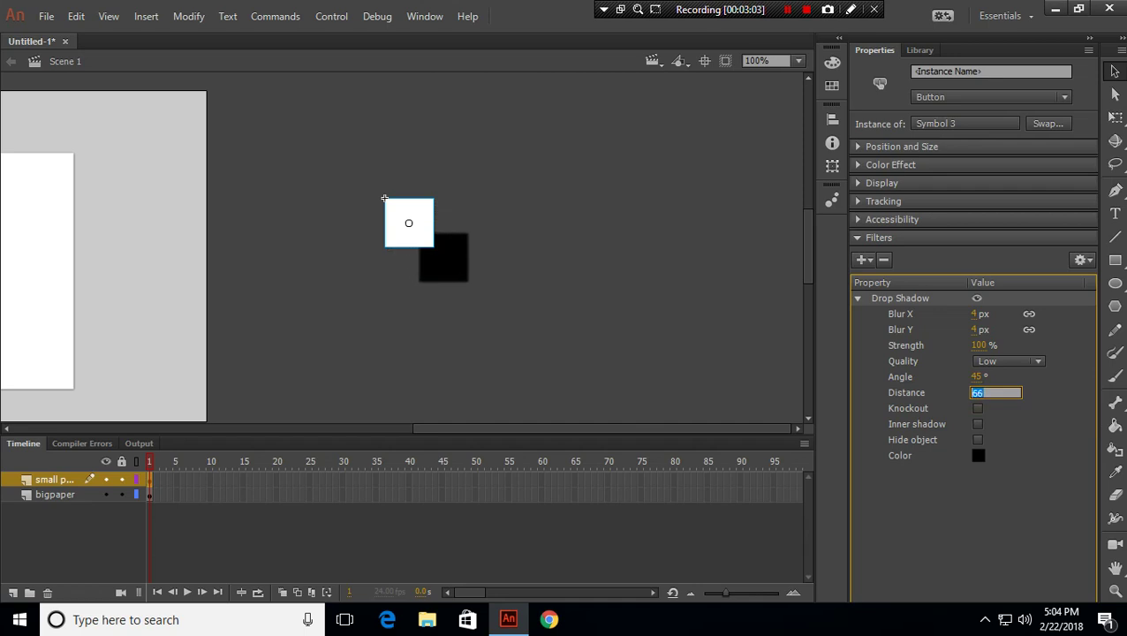
{"action": "key", "text": "Up"}
{"action": "key", "text": "Up"}
{"action": "key", "text": "Up"}
{"action": "key", "text": "Up"}
{"action": "key", "text": "Up"}
{"action": "key", "text": "Up"}
{"action": "key", "text": "Up"}
{"action": "key", "text": "Up"}
{"action": "key", "text": "Up"}
{"action": "key", "text": "Up"}
{"action": "key", "text": "Up"}
{"action": "key", "text": "Up"}
{"action": "key", "text": "Up"}
{"action": "key", "text": "Up"}
{"action": "key", "text": "Up"}
{"action": "key", "text": "Up"}
{"action": "key", "text": "Up"}
{"action": "key", "text": "Up"}
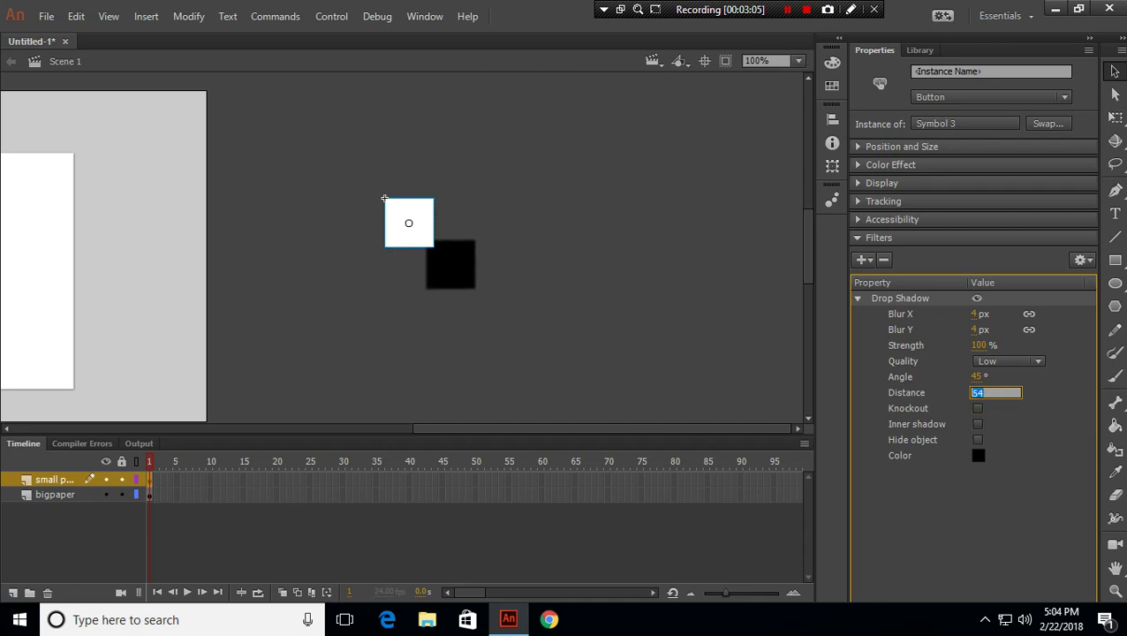
{"action": "key", "text": "Down"}
{"action": "key", "text": "Down"}
{"action": "key", "text": "Down"}
{"action": "key", "text": "Down"}
{"action": "key", "text": "Down"}
{"action": "key", "text": "Down"}
{"action": "key", "text": "Down"}
{"action": "key", "text": "Down"}
{"action": "key", "text": "Down"}
{"action": "key", "text": "Down"}
{"action": "key", "text": "Down"}
{"action": "key", "text": "Down"}
{"action": "key", "text": "Down"}
{"action": "key", "text": "Down"}
{"action": "key", "text": "Down"}
{"action": "key", "text": "Down"}
{"action": "key", "text": "Down"}
{"action": "key", "text": "Down"}
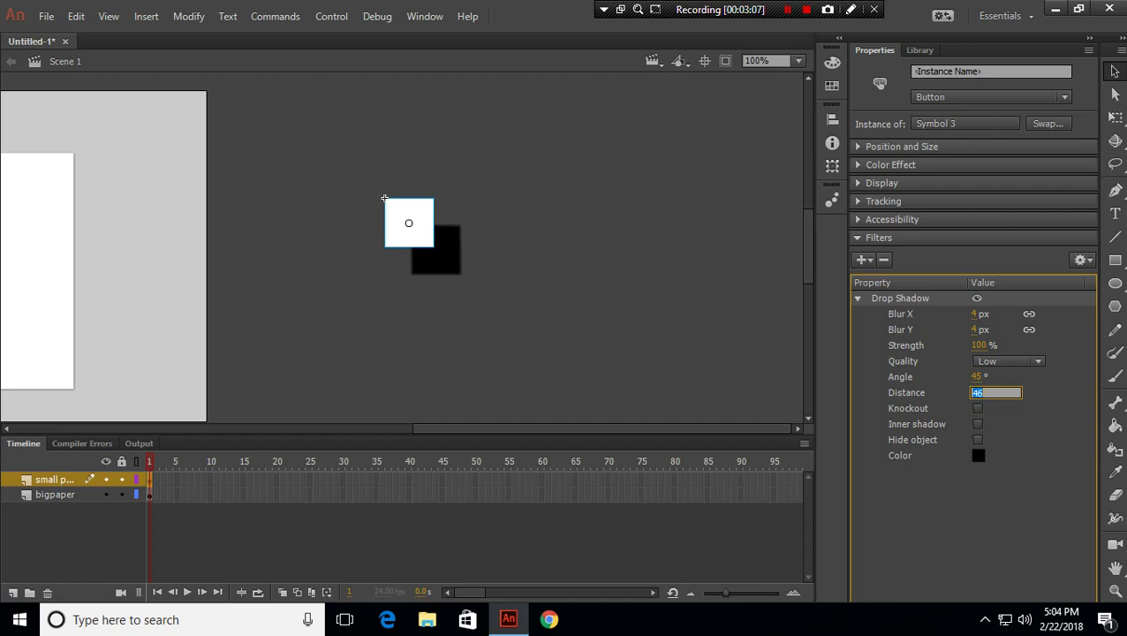
{"action": "left_click", "coordinate": [709, 326]}
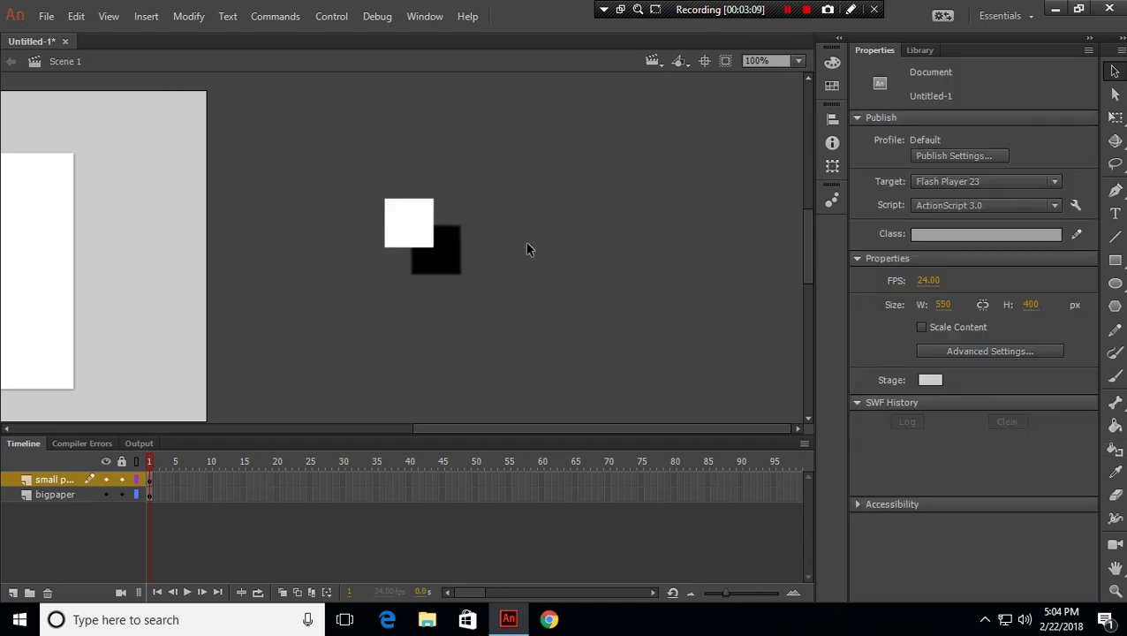
Set Symbol 3's drop shadow angle to 107° and its quality to High.
{"action": "left_click", "coordinate": [427, 226]}
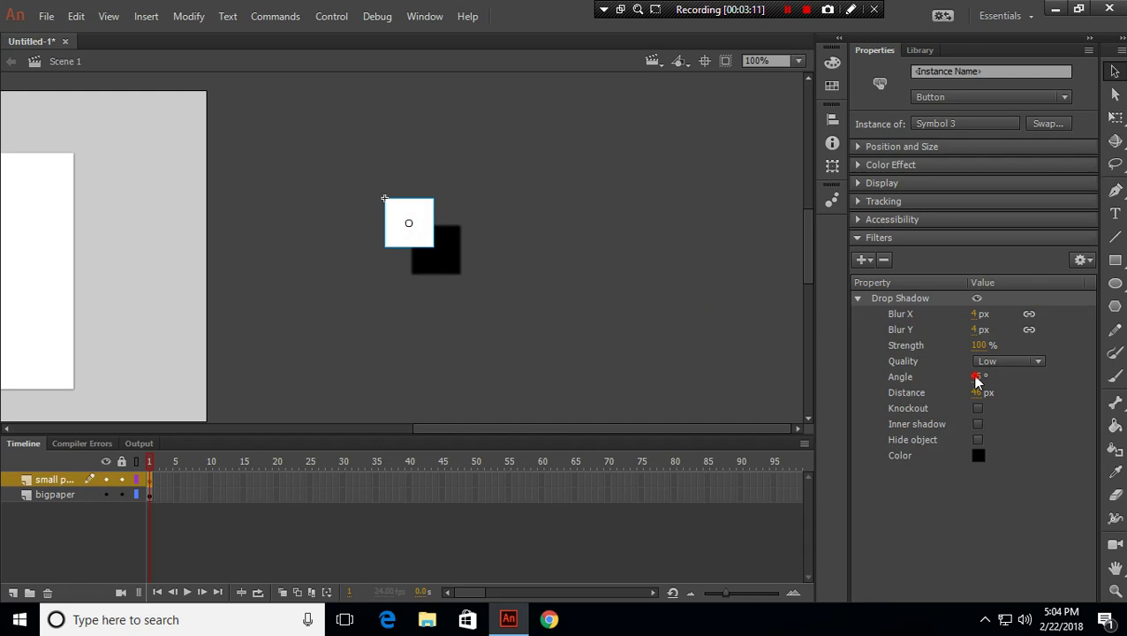
{"action": "left_click", "coordinate": [976, 377]}
{"action": "key", "text": "Up"}
{"action": "key", "text": "Up"}
{"action": "key", "text": "Up"}
{"action": "key", "text": "Up"}
{"action": "key", "text": "Up"}
{"action": "key", "text": "Up"}
{"action": "key", "text": "Up"}
{"action": "key", "text": "Up"}
{"action": "key", "text": "Up"}
{"action": "key", "text": "Up"}
{"action": "key", "text": "Up"}
{"action": "key", "text": "Up"}
{"action": "key", "text": "Up"}
{"action": "key", "text": "Up"}
{"action": "key", "text": "Up"}
{"action": "key", "text": "Up"}
{"action": "key", "text": "Up"}
{"action": "key", "text": "Up"}
{"action": "key", "text": "Up"}
{"action": "key", "text": "Up"}
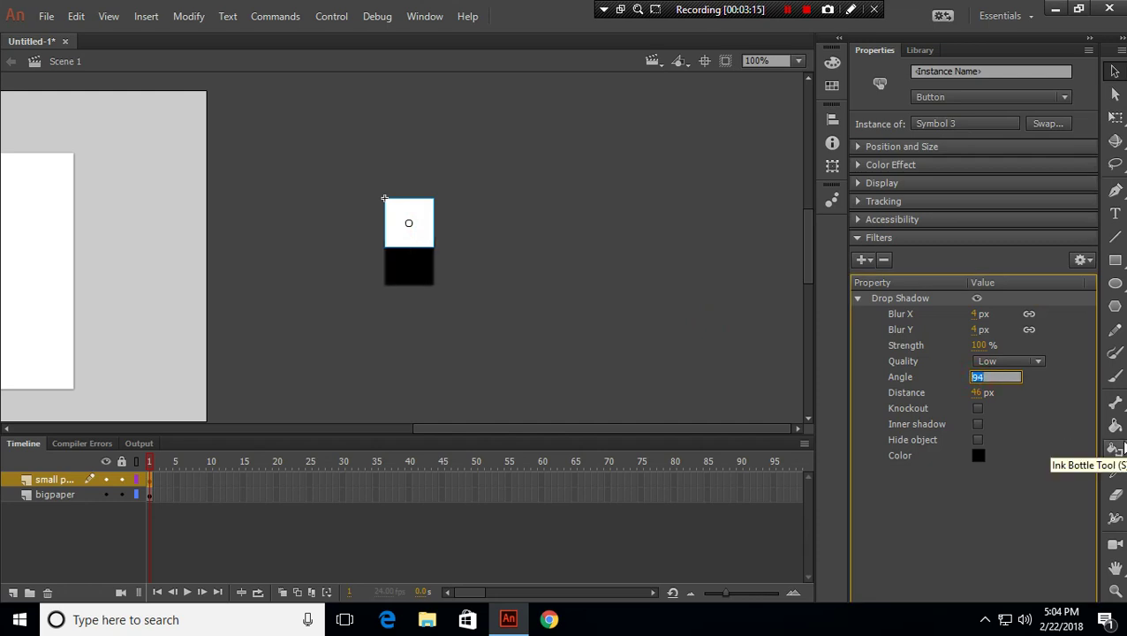
{"action": "key", "text": "Up"}
{"action": "key", "text": "Up"}
{"action": "key", "text": "Up"}
{"action": "key", "text": "Up"}
{"action": "key", "text": "Up"}
{"action": "key", "text": "Up"}
{"action": "key", "text": "Up"}
{"action": "key", "text": "Up"}
{"action": "key", "text": "Up"}
{"action": "key", "text": "Up"}
{"action": "key", "text": "Up"}
{"action": "key", "text": "Up"}
{"action": "key", "text": "Up"}
{"action": "key", "text": "Up"}
{"action": "key", "text": "Up"}
{"action": "key", "text": "Up"}
{"action": "key", "text": "Up"}
{"action": "key", "text": "Up"}
{"action": "key", "text": "Up"}
{"action": "key", "text": "Up"}
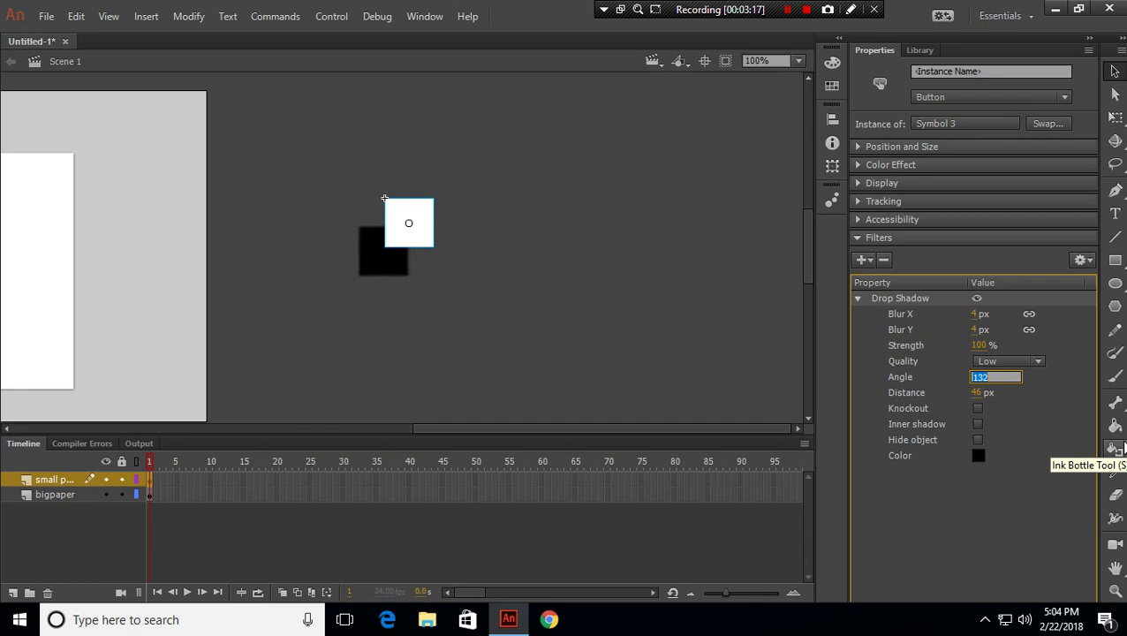
{"action": "key", "text": "Up"}
{"action": "key", "text": "Up"}
{"action": "key", "text": "Up"}
{"action": "key", "text": "Up"}
{"action": "key", "text": "Up"}
{"action": "key", "text": "Up"}
{"action": "key", "text": "Up"}
{"action": "key", "text": "Up"}
{"action": "key", "text": "Up"}
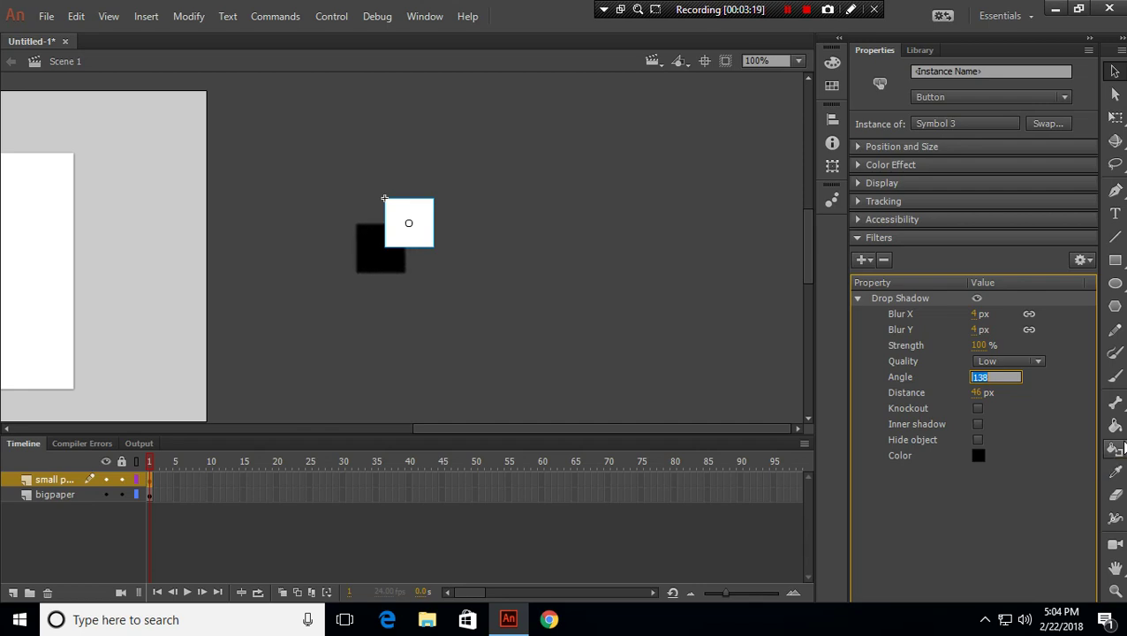
{"action": "key", "text": "Down"}
{"action": "key", "text": "Down"}
{"action": "key", "text": "Down"}
{"action": "key", "text": "Down"}
{"action": "key", "text": "Down"}
{"action": "key", "text": "Down"}
{"action": "key", "text": "Down"}
{"action": "key", "text": "Down"}
{"action": "key", "text": "Down"}
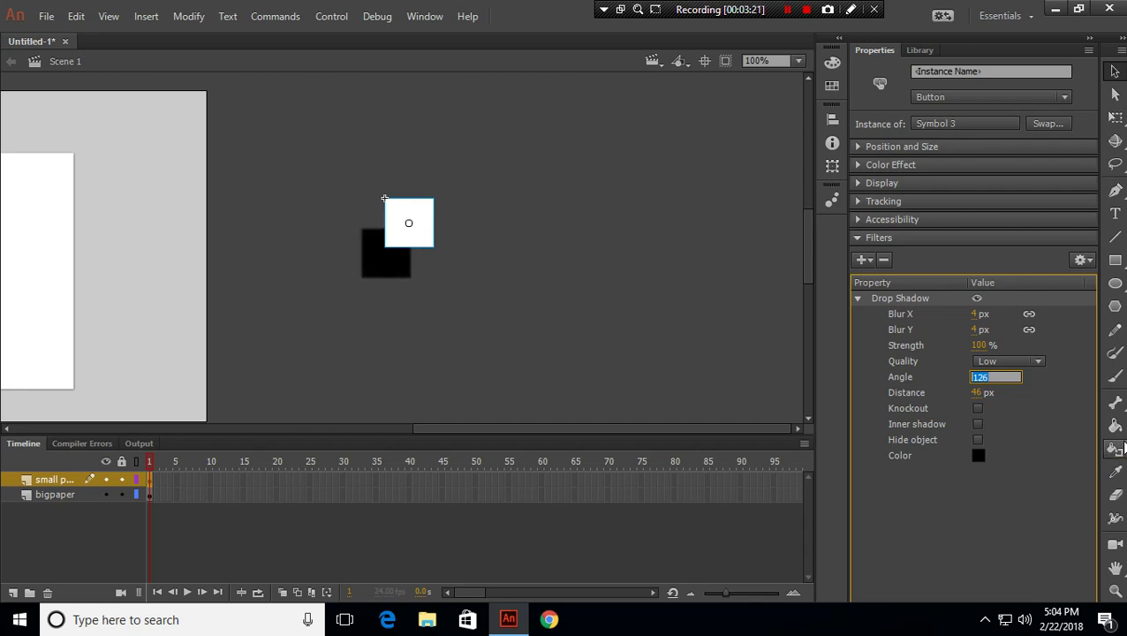
{"action": "key", "text": "Down"}
{"action": "key", "text": "Down"}
{"action": "key", "text": "Down"}
{"action": "key", "text": "Down"}
{"action": "key", "text": "Down"}
{"action": "key", "text": "Down"}
{"action": "key", "text": "Down"}
{"action": "key", "text": "Down"}
{"action": "key", "text": "Down"}
{"action": "key", "text": "Down"}
{"action": "key", "text": "Down"}
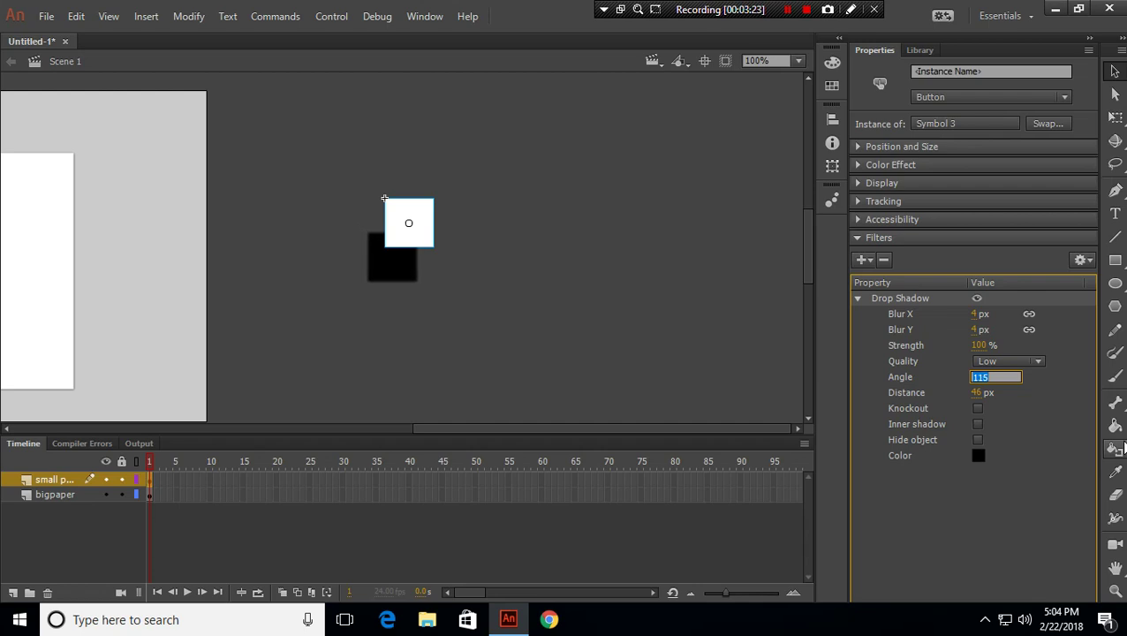
{"action": "key", "text": "Down"}
{"action": "key", "text": "Down"}
{"action": "key", "text": "Down"}
{"action": "key", "text": "Down"}
{"action": "key", "text": "Down"}
{"action": "key", "text": "Down"}
{"action": "key", "text": "Down"}
{"action": "key", "text": "Down"}
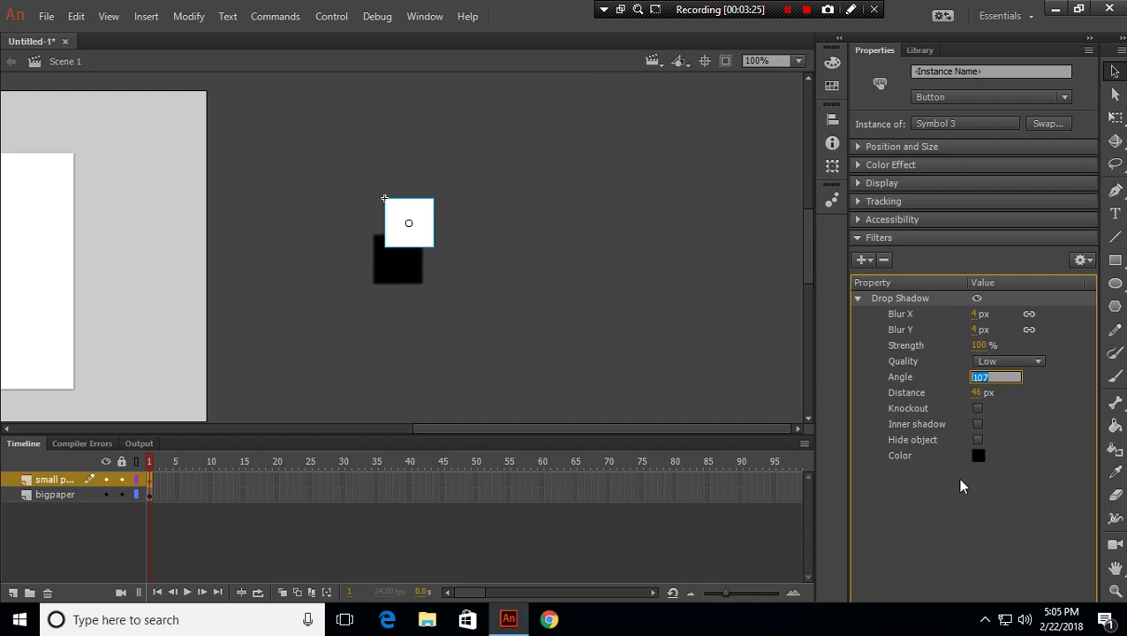
{"action": "left_click", "coordinate": [1008, 362]}
{"action": "left_click", "coordinate": [1007, 415]}
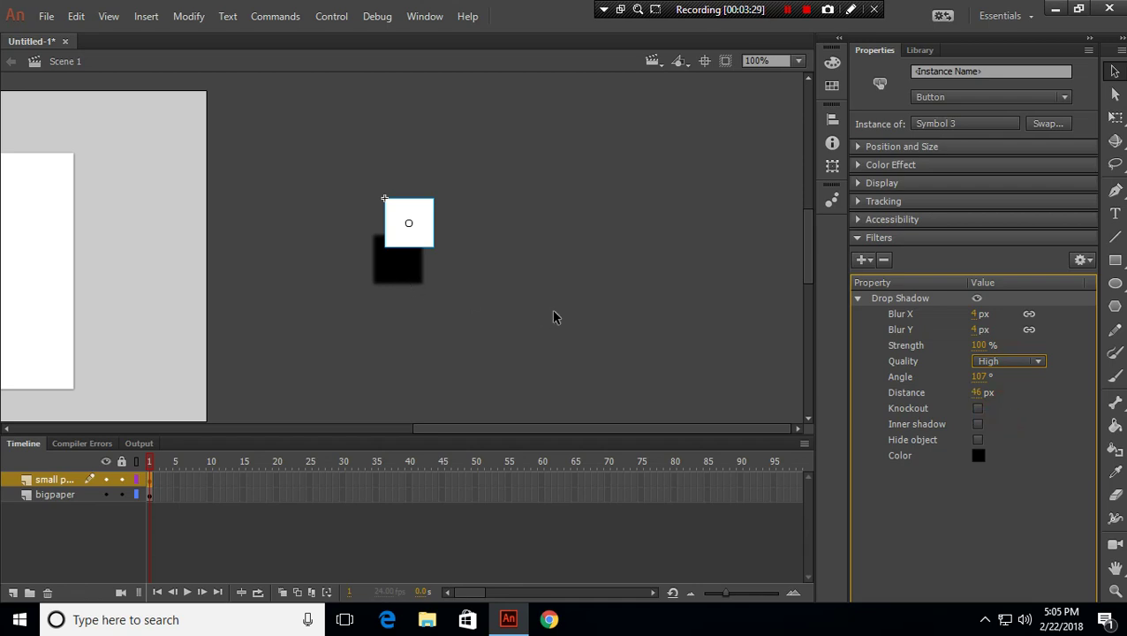
Try Medium, Low and High shadow quality, leaving it on Low.
{"action": "left_click", "coordinate": [1025, 362]}
{"action": "left_click", "coordinate": [1012, 395]}
{"action": "left_click", "coordinate": [1016, 358]}
{"action": "left_click", "coordinate": [1006, 376]}
{"action": "left_click", "coordinate": [982, 361]}
{"action": "left_click", "coordinate": [1011, 413]}
{"action": "left_click", "coordinate": [1027, 361]}
{"action": "left_click", "coordinate": [1005, 377]}
Try blur values 7, 23 and 8, settling on 18 px Blur X/Y.
{"action": "left_click", "coordinate": [979, 330]}
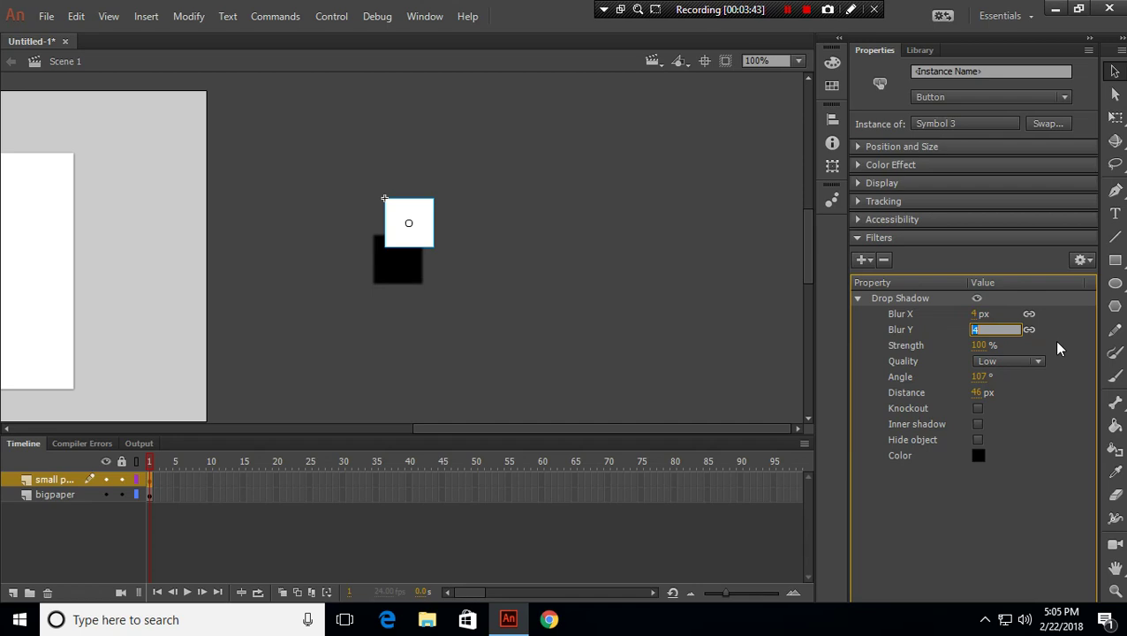
{"action": "type", "text": "7"}
{"action": "key", "text": "Return"}
{"action": "type", "text": "23"}
{"action": "key", "text": "Return"}
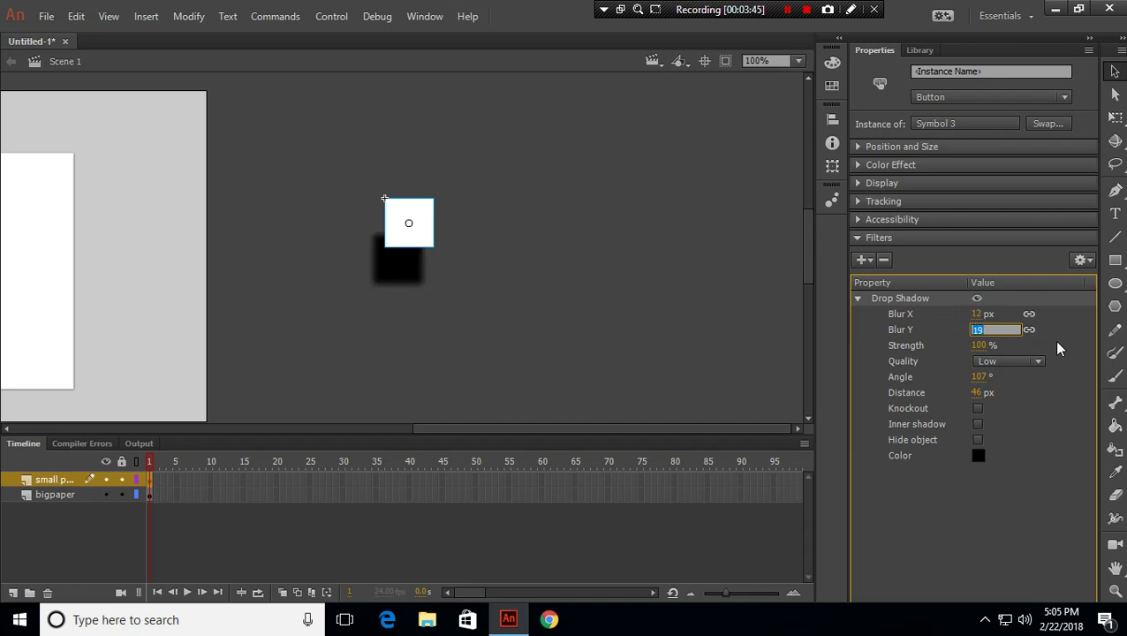
{"action": "type", "text": "8"}
{"action": "key", "text": "Return"}
{"action": "type", "text": "18"}
{"action": "key", "text": "Return"}
{"action": "left_click", "coordinate": [535, 172]}
{"action": "left_click", "coordinate": [404, 221]}
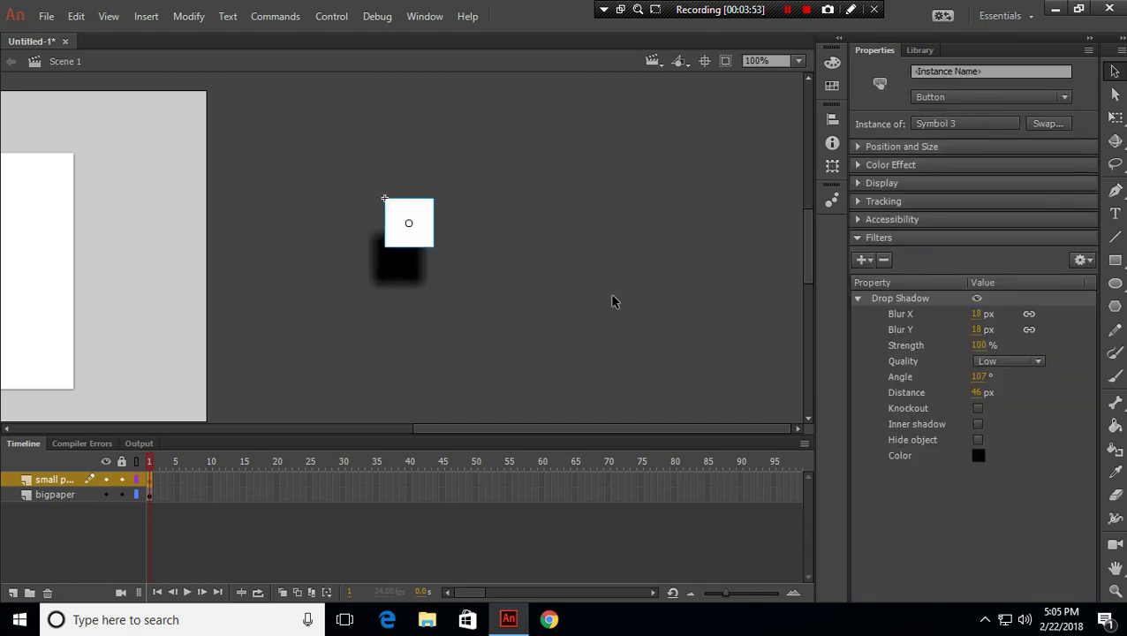
Add a second Drop Shadow filter to the square and set its distance to 46 px.
{"action": "left_click", "coordinate": [862, 260]}
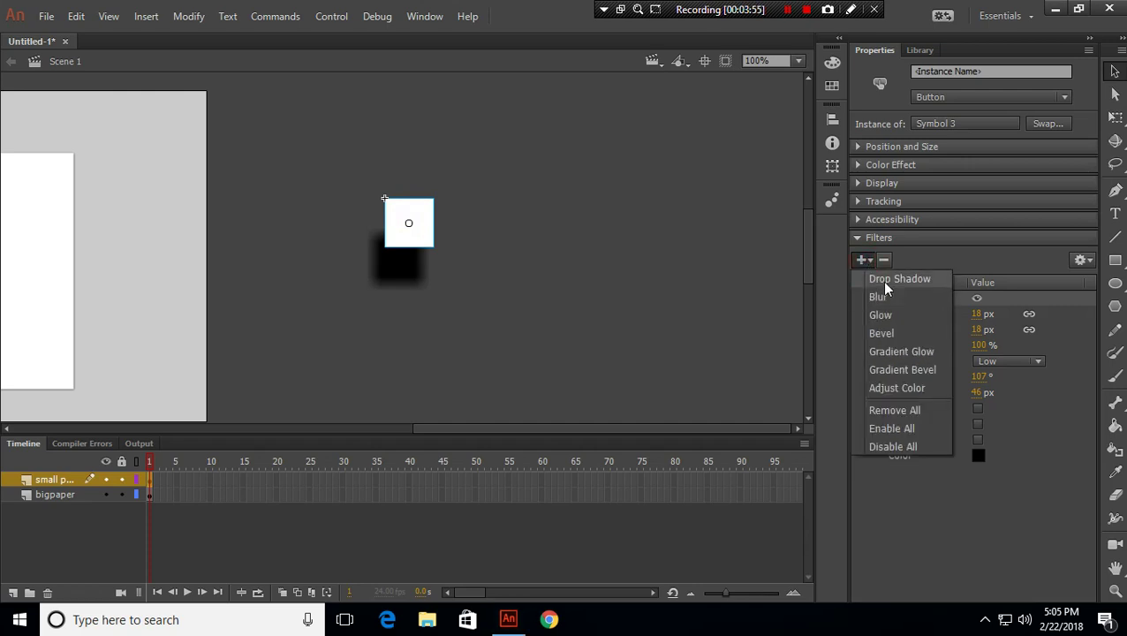
{"action": "left_click", "coordinate": [884, 281]}
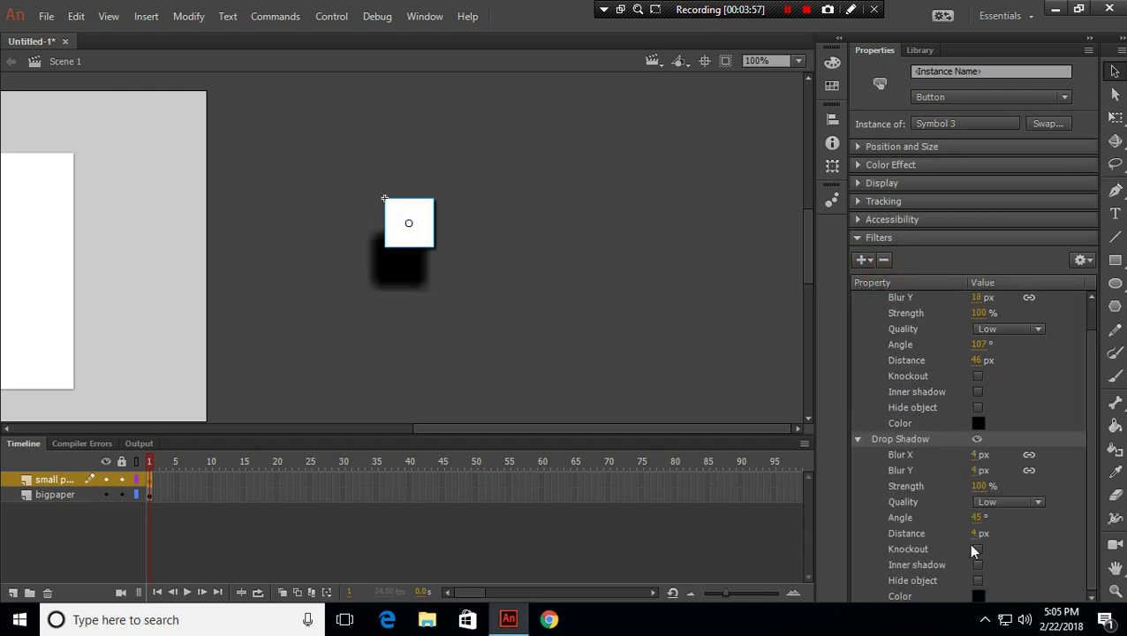
{"action": "left_click", "coordinate": [979, 344]}
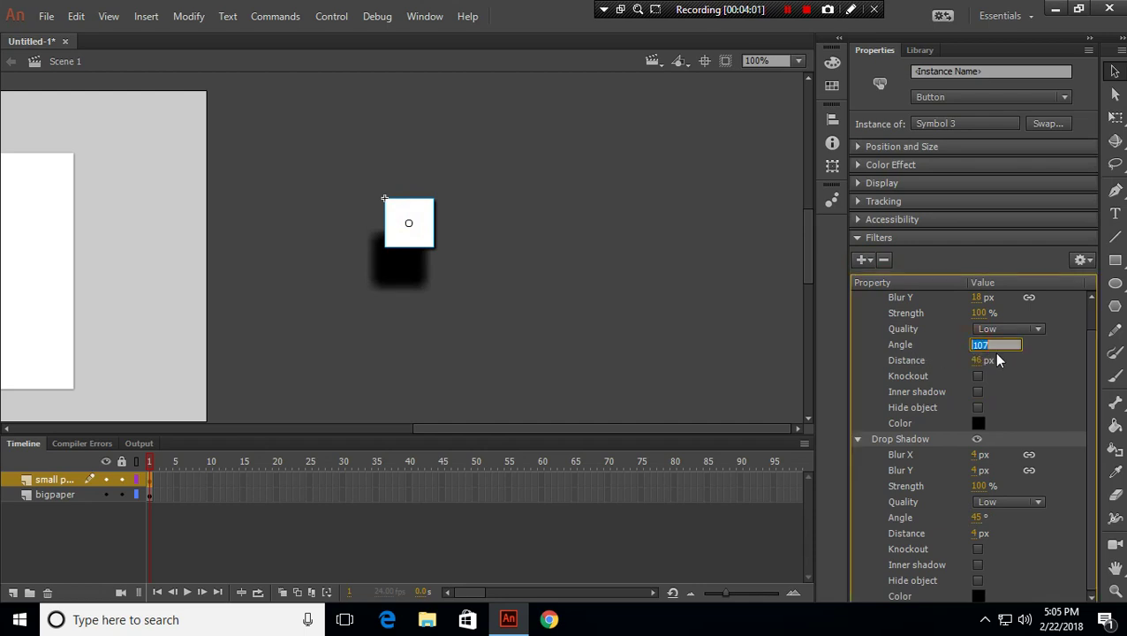
{"action": "left_click", "coordinate": [979, 519]}
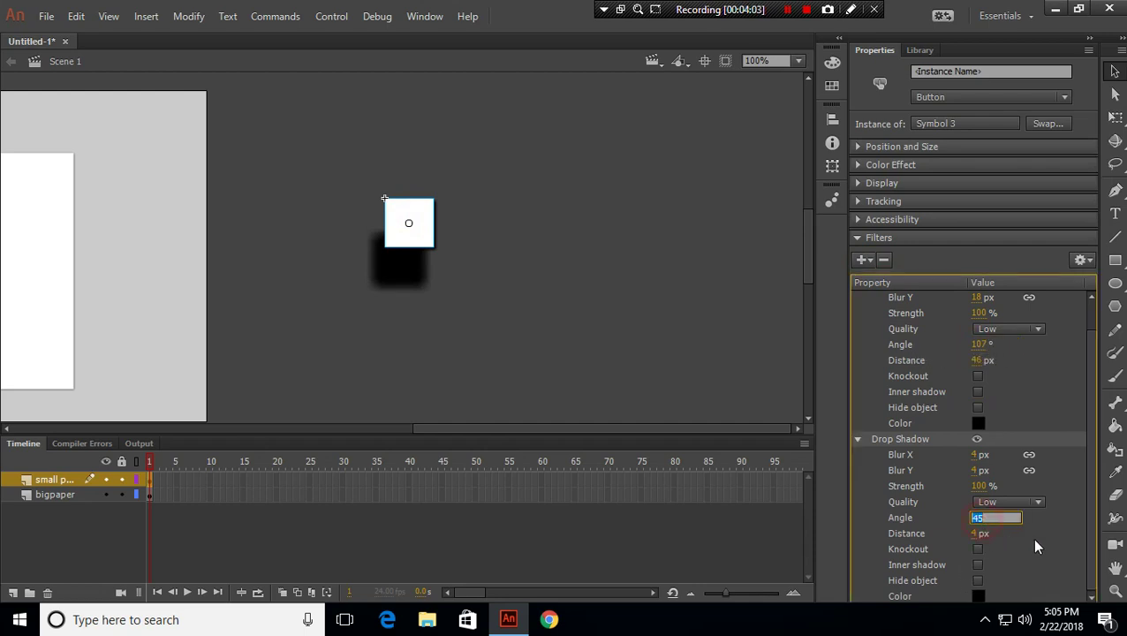
{"action": "left_click", "coordinate": [979, 534]}
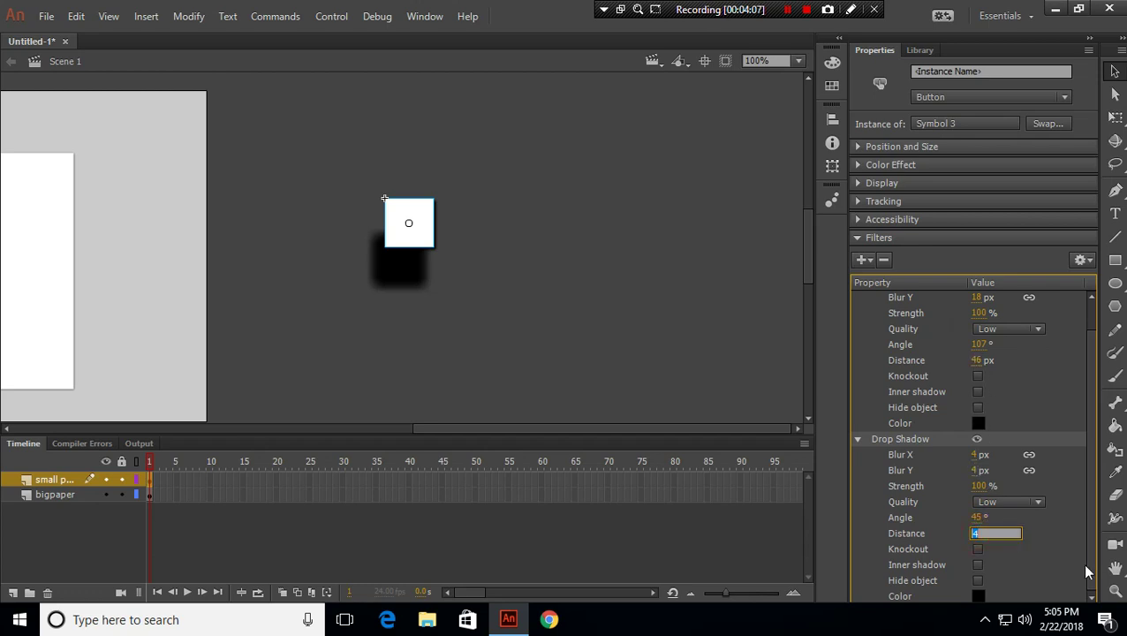
{"action": "type", "text": "46"}
{"action": "key", "text": "Return"}
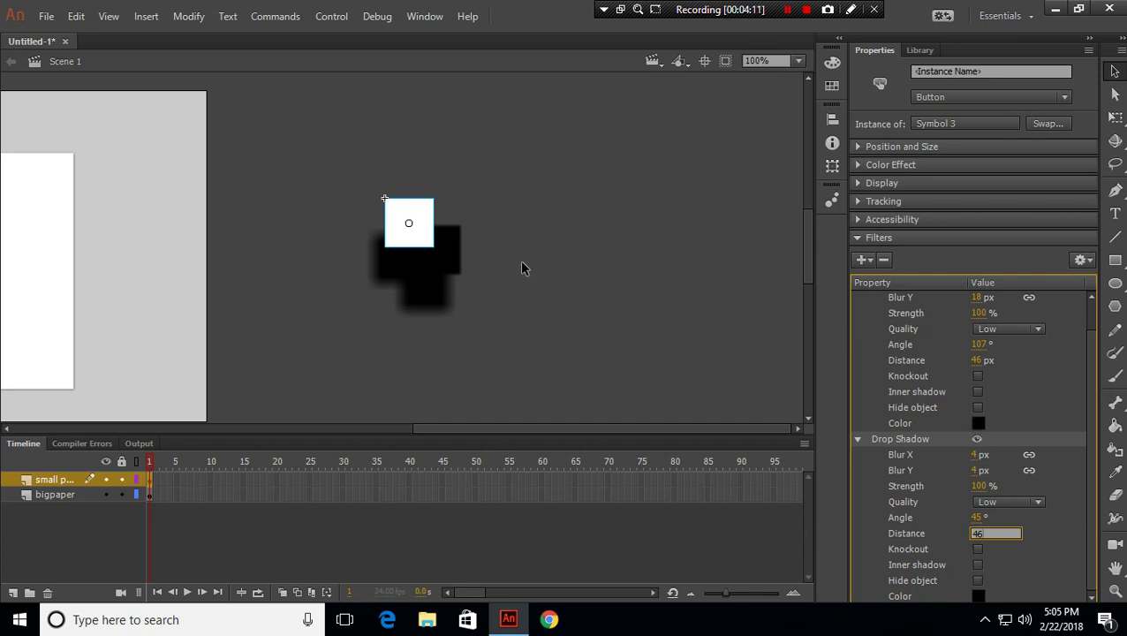
Move the square up and right, and set the second shadow's strength to 50%.
{"action": "left_click_drag", "start_coordinate": [415, 238], "coordinate": [452, 225]}
{"action": "scroll", "coordinate": [1016, 415], "scroll_direction": "down", "scroll_amount": 1}
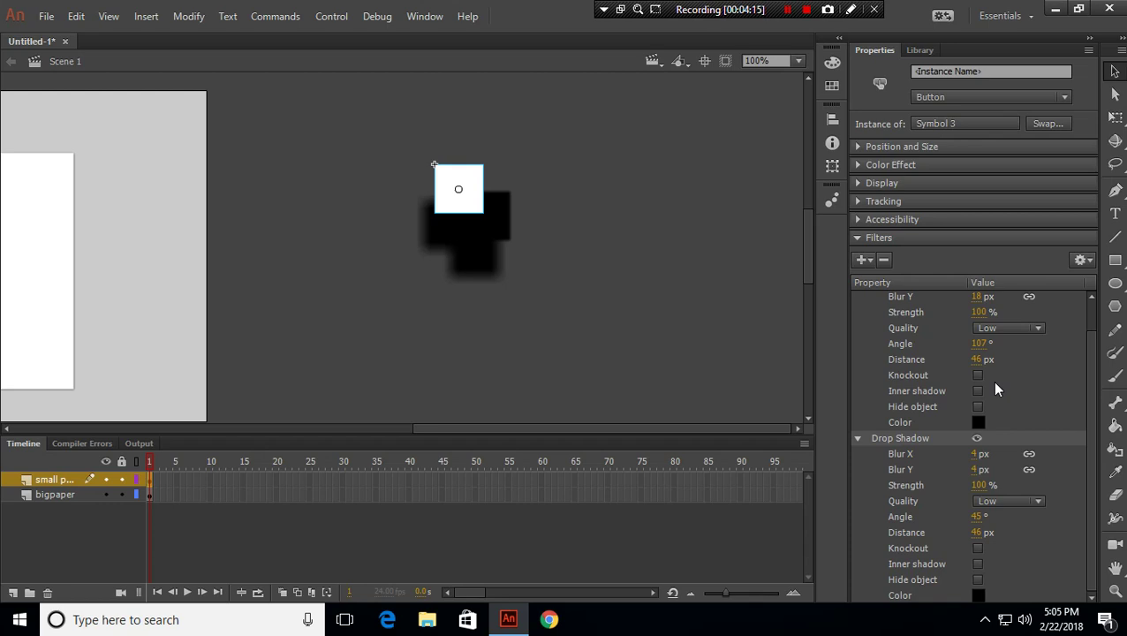
{"action": "left_click", "coordinate": [980, 485]}
{"action": "type", "text": "50"}
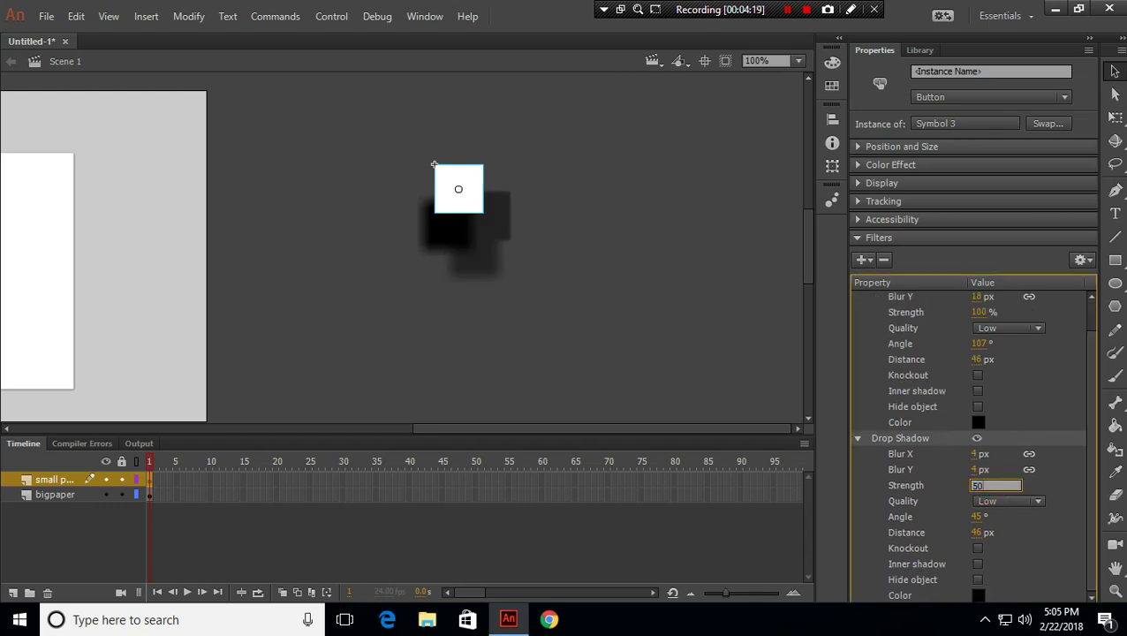
{"action": "left_click", "coordinate": [716, 345]}
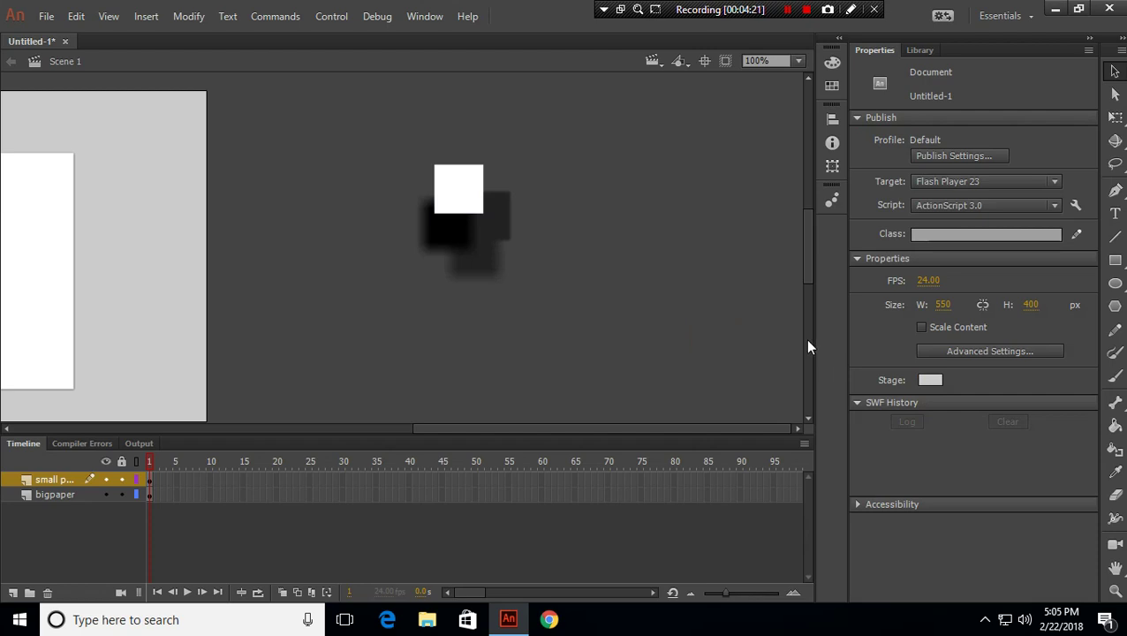
{"action": "left_click", "coordinate": [463, 189]}
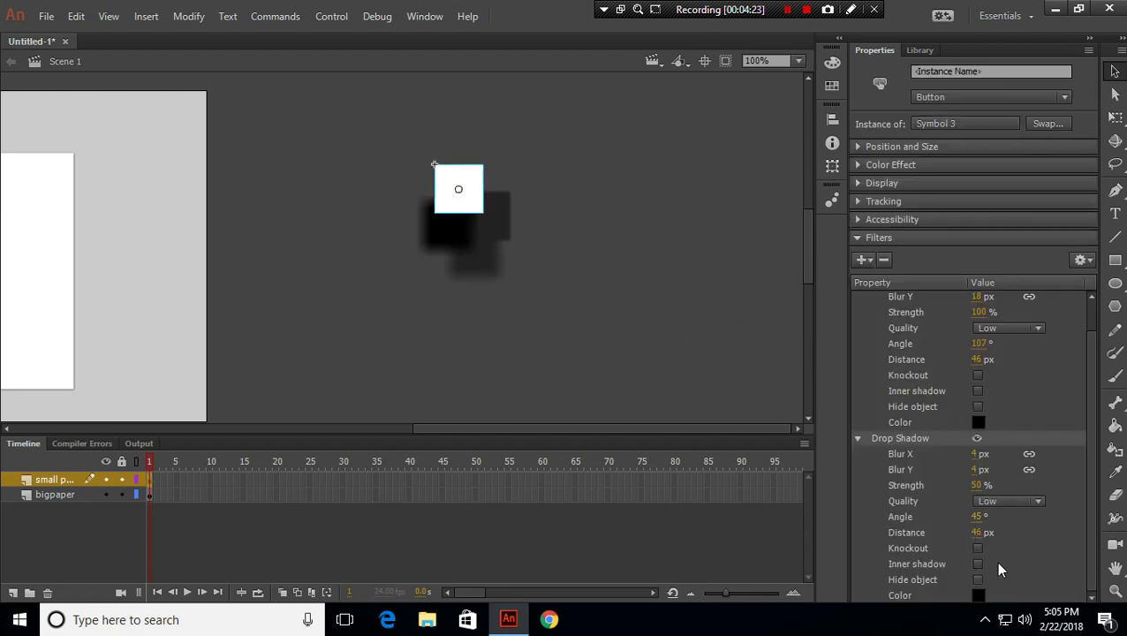
Move the square down and right, then delete the second Drop Shadow filter.
{"action": "left_click", "coordinate": [925, 440]}
{"action": "left_click_drag", "start_coordinate": [454, 190], "coordinate": [482, 229]}
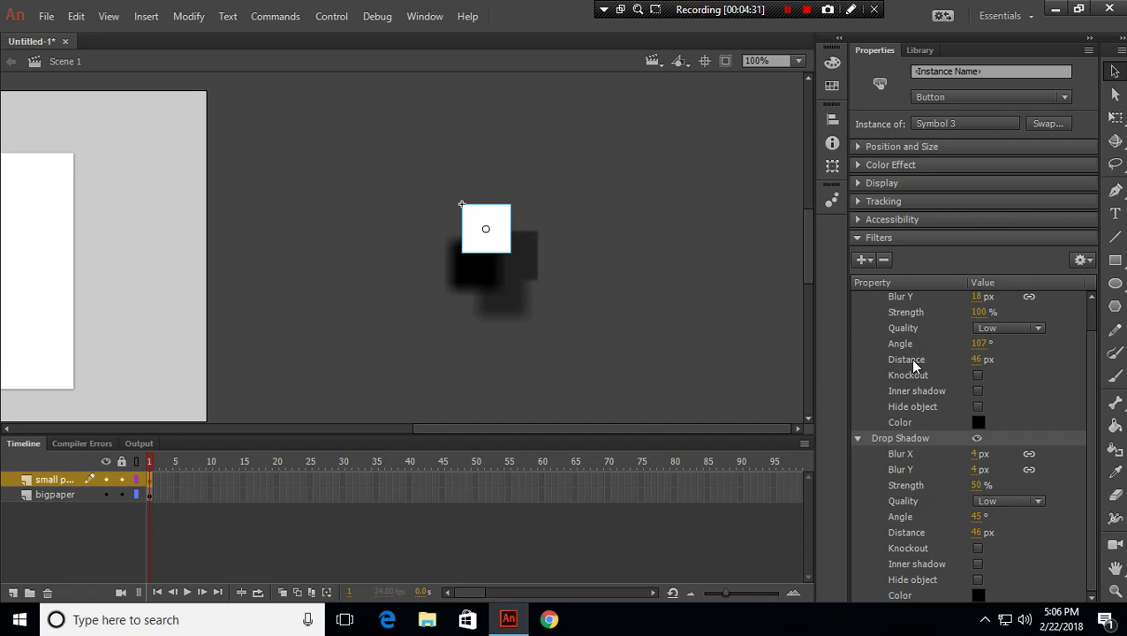
{"action": "scroll", "coordinate": [910, 359], "scroll_direction": "up", "scroll_amount": 1}
{"action": "scroll", "coordinate": [910, 359], "scroll_direction": "down", "scroll_amount": 1}
{"action": "left_click", "coordinate": [898, 438]}
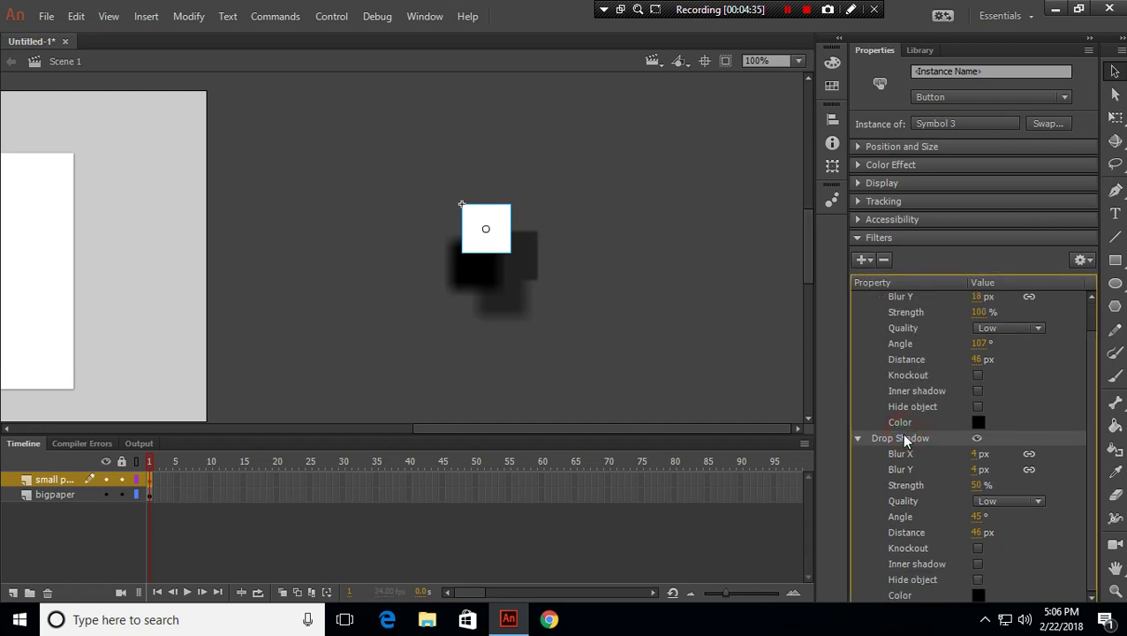
{"action": "left_click", "coordinate": [881, 267]}
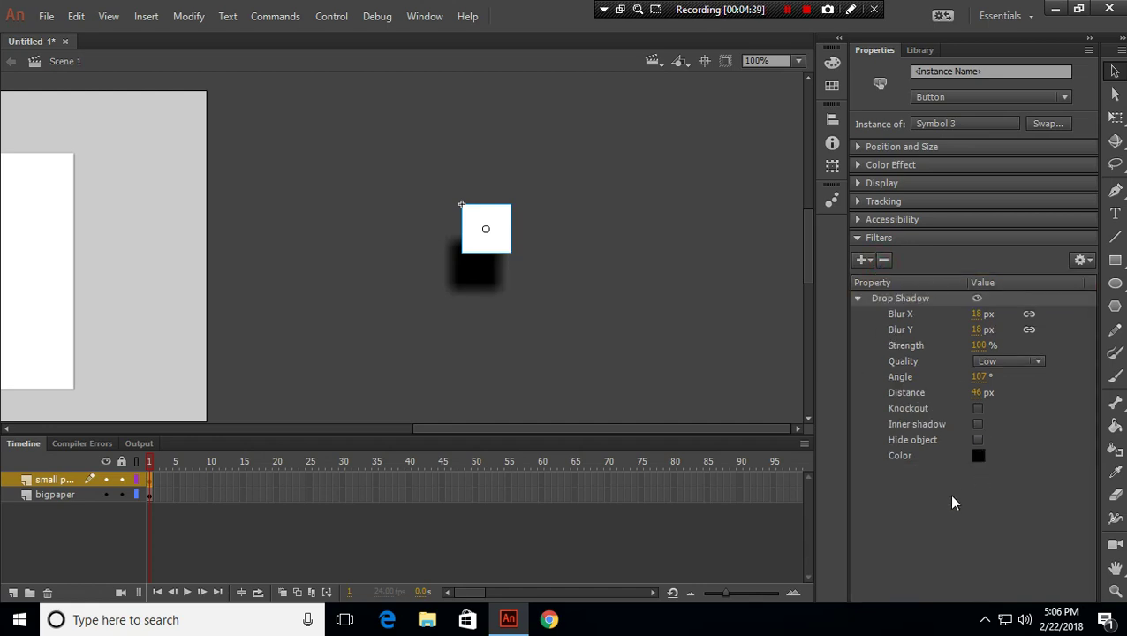
Delete the remaining drop shadow and remove the square from the stage.
{"action": "left_click", "coordinate": [881, 263]}
{"action": "left_click", "coordinate": [501, 226]}
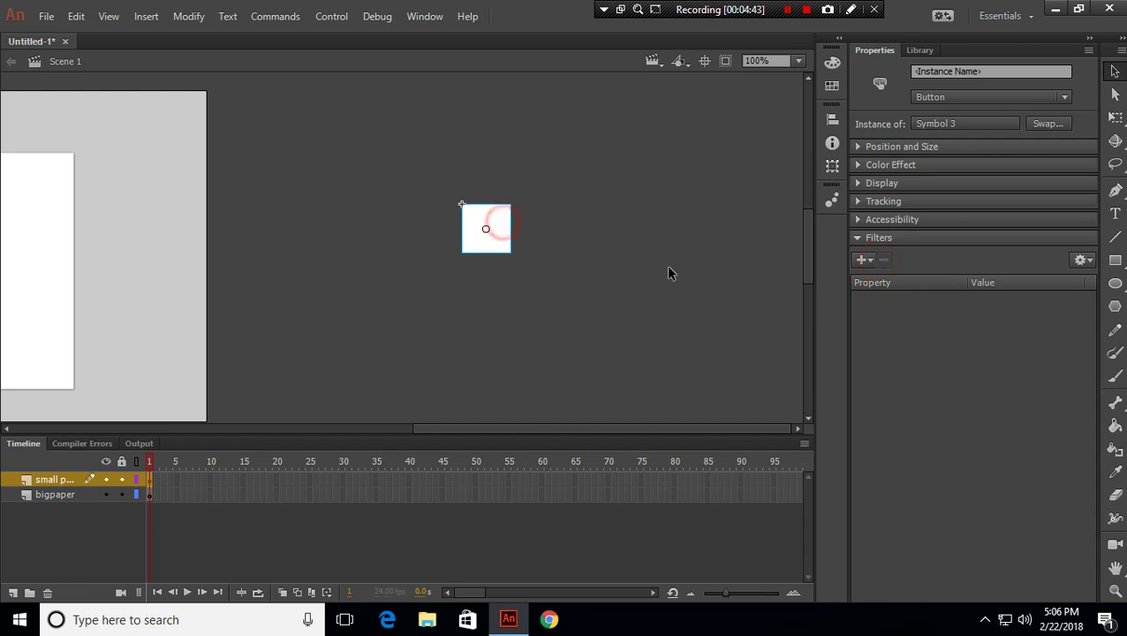
{"action": "key", "text": "Delete"}
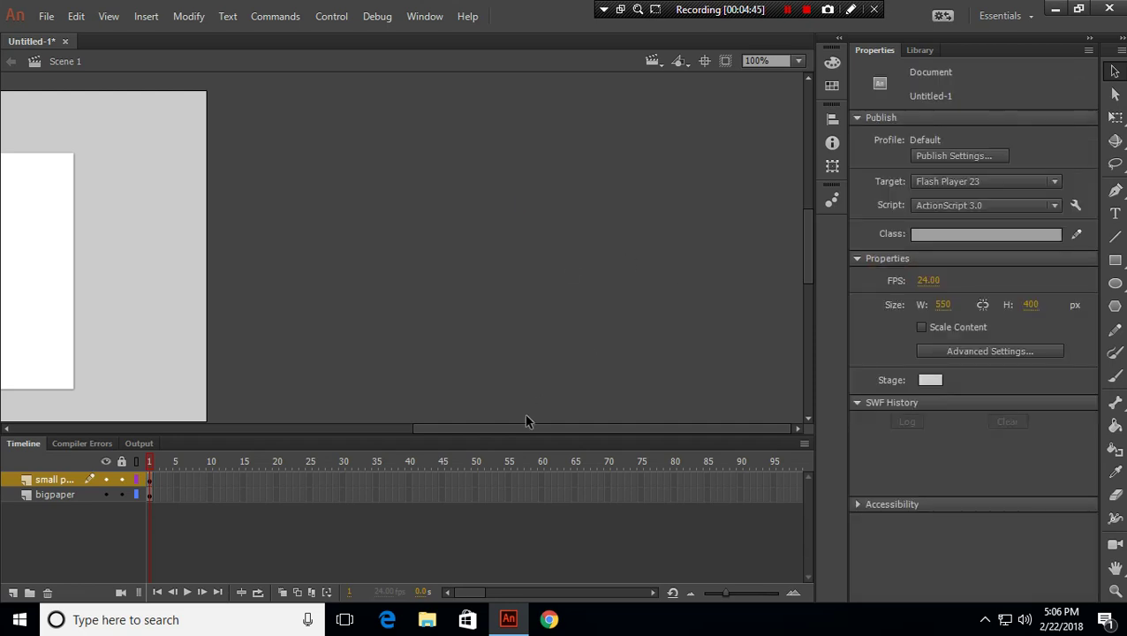
Add a keyframe at frame 20 on the bigpaper layer.
{"action": "left_click_drag", "start_coordinate": [521, 430], "coordinate": [320, 430]}
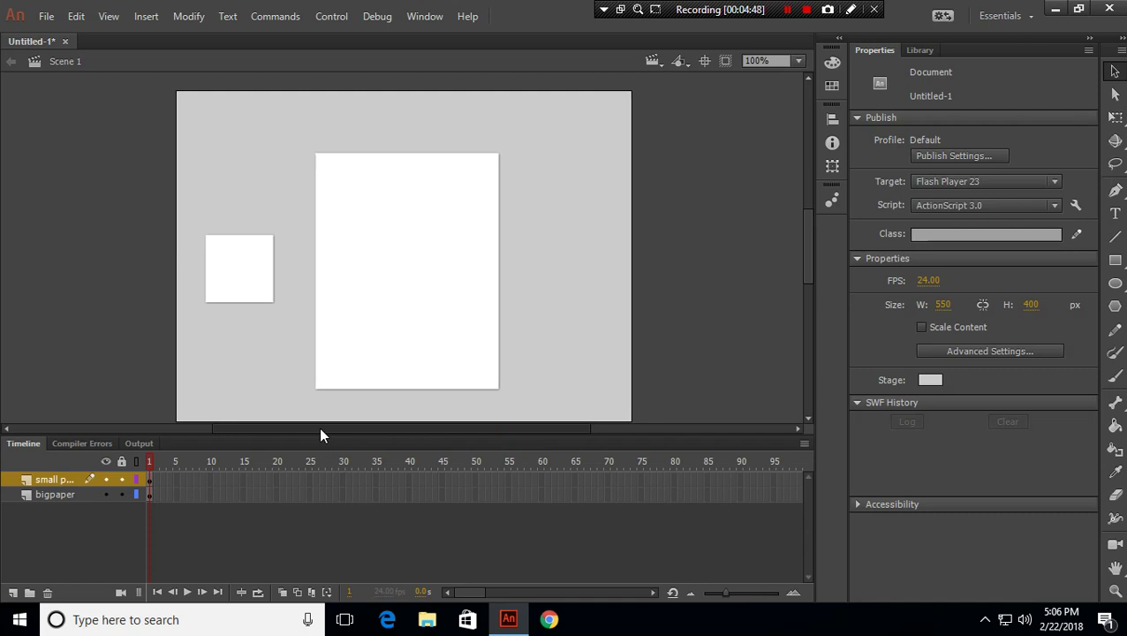
{"action": "left_click", "coordinate": [151, 495]}
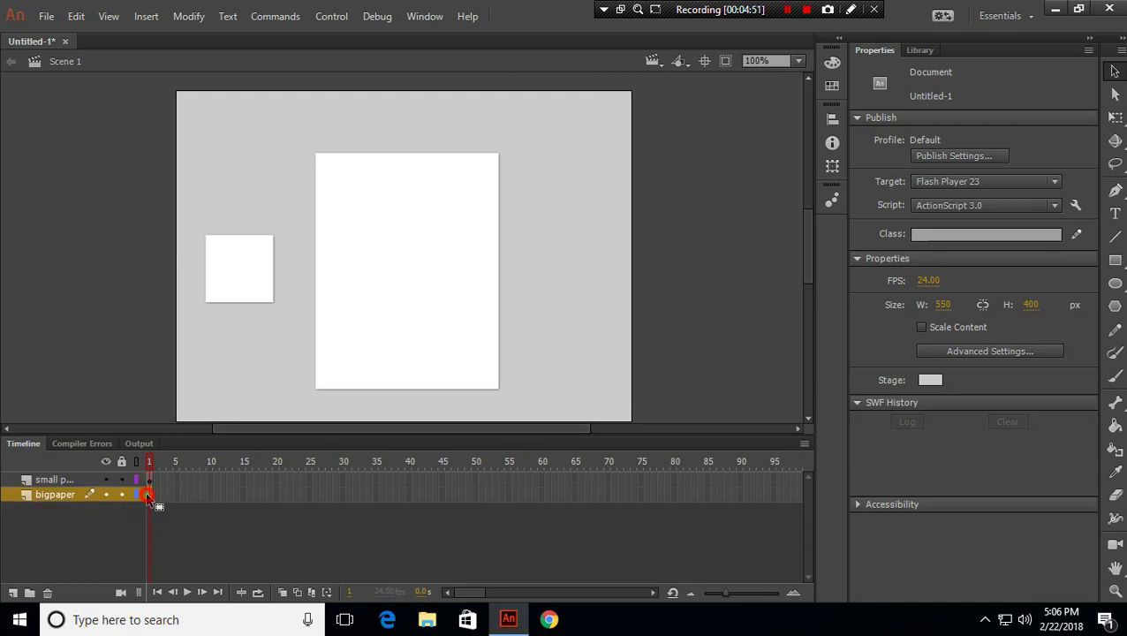
{"action": "left_click", "coordinate": [202, 530]}
{"action": "right_click", "coordinate": [274, 496]}
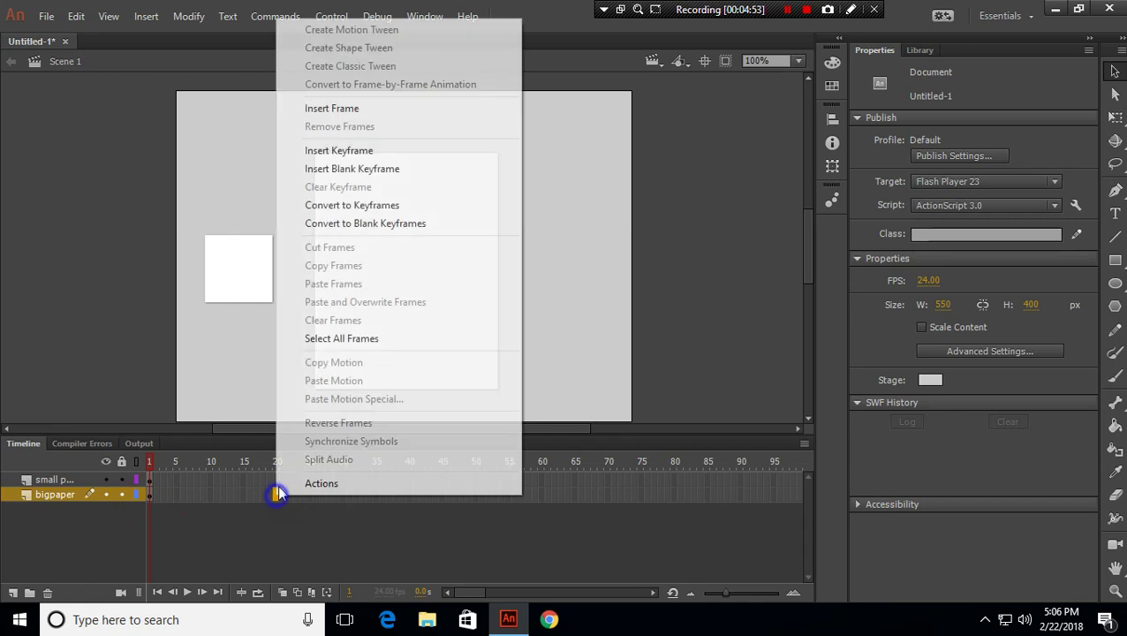
{"action": "left_click", "coordinate": [372, 148]}
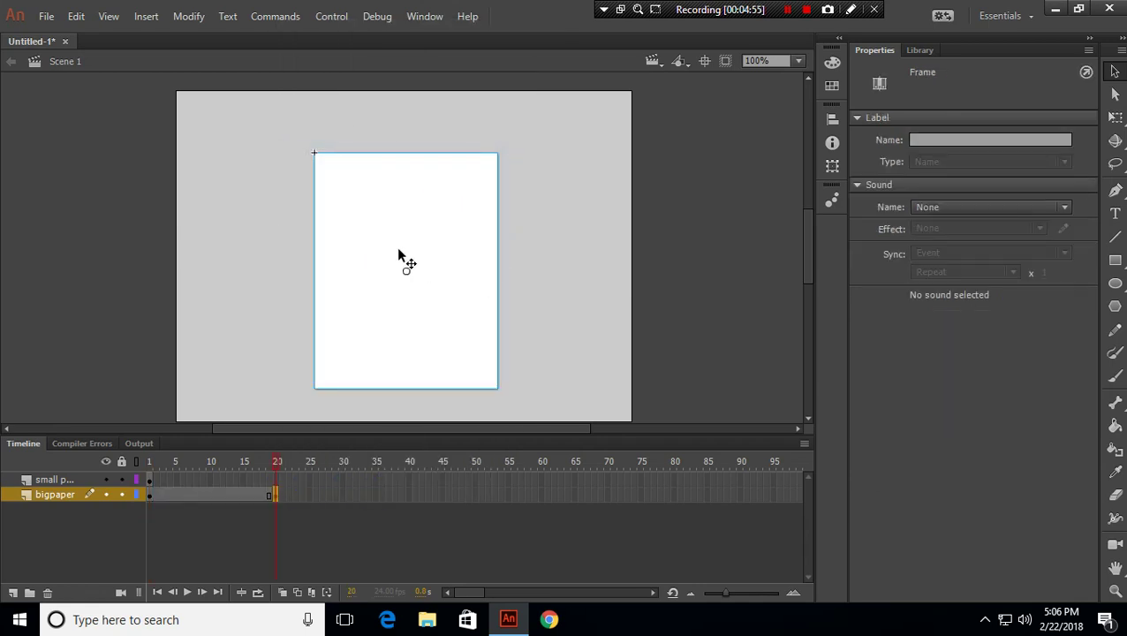
Create a classic tween on the small paper layer starting at frame 1.
{"action": "left_click", "coordinate": [276, 480]}
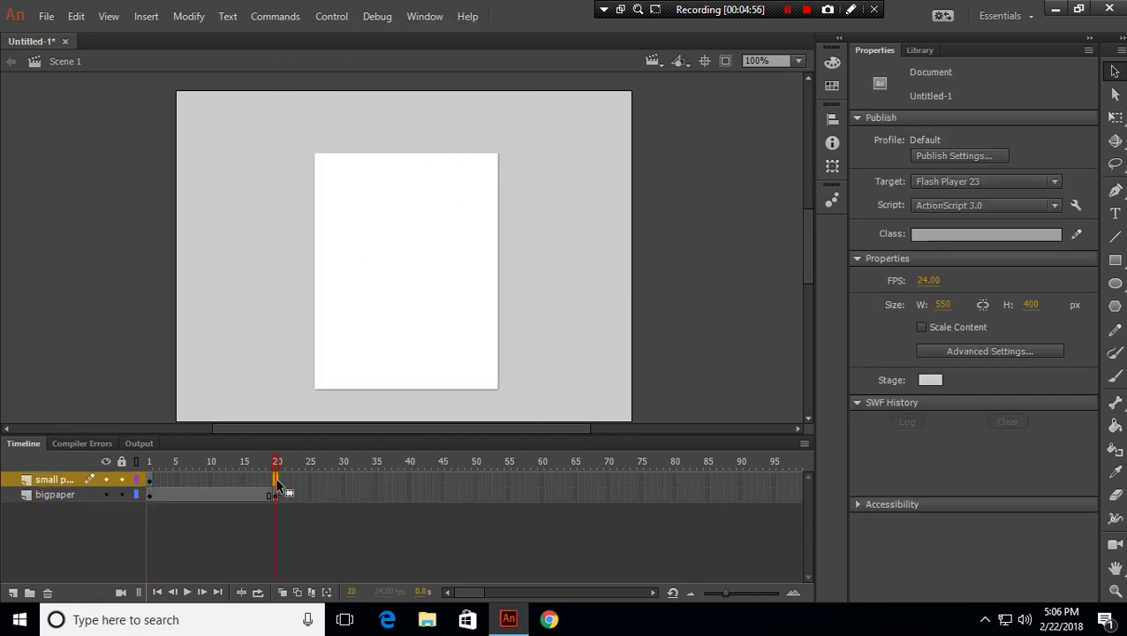
{"action": "left_click", "coordinate": [152, 482]}
{"action": "right_click", "coordinate": [151, 486]}
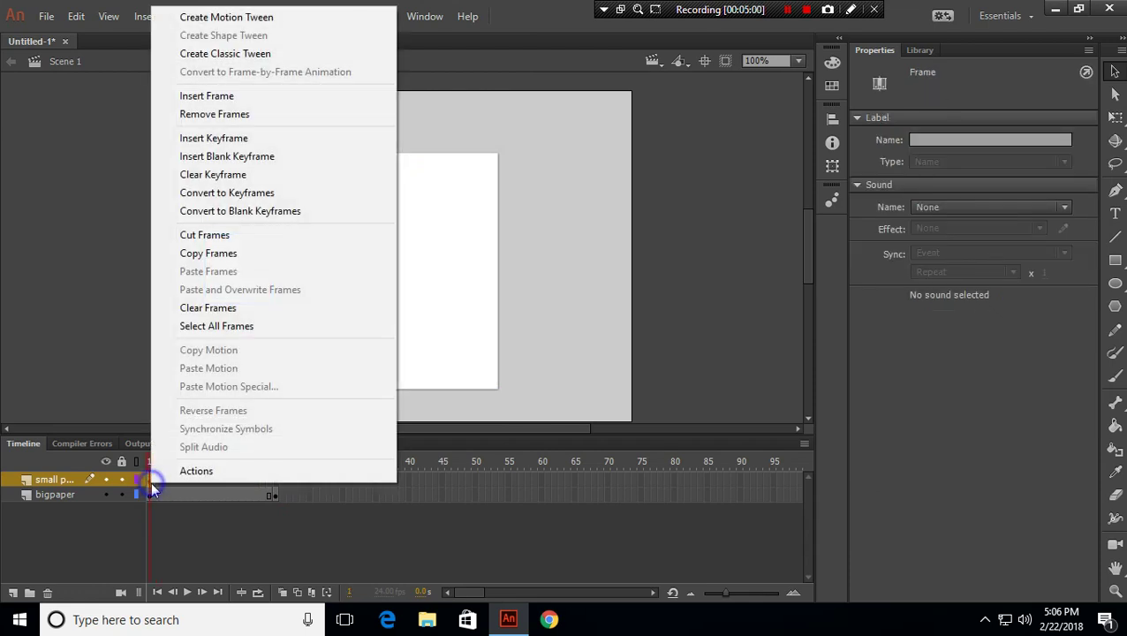
{"action": "left_click", "coordinate": [274, 54]}
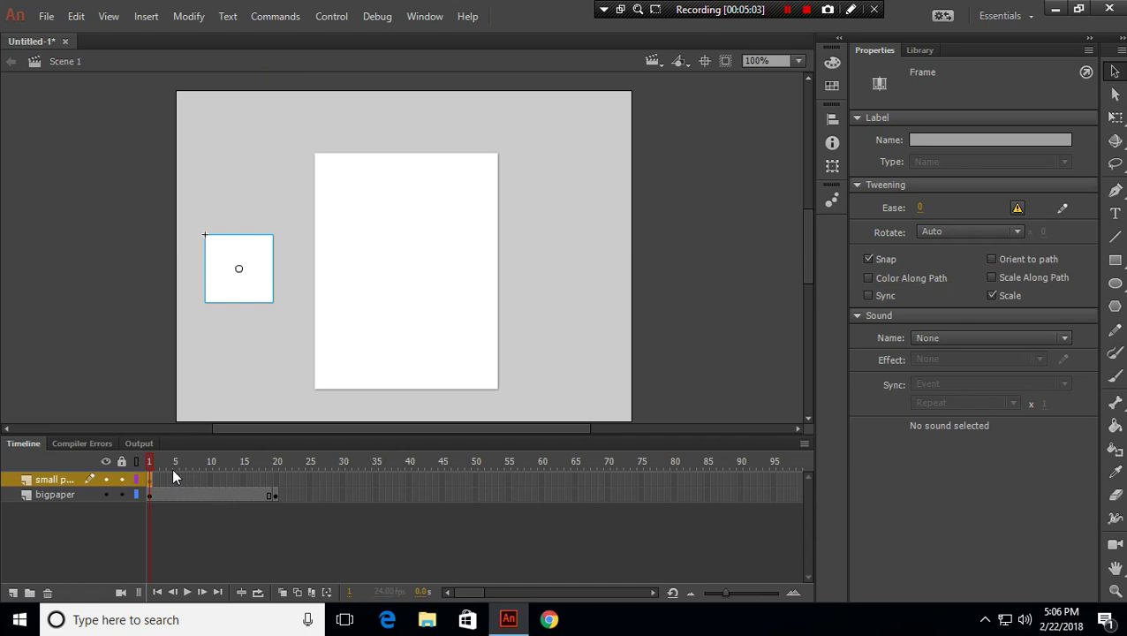
Insert a keyframe at frame 20 on the small paper layer.
{"action": "left_click", "coordinate": [274, 480]}
{"action": "right_click", "coordinate": [275, 480]}
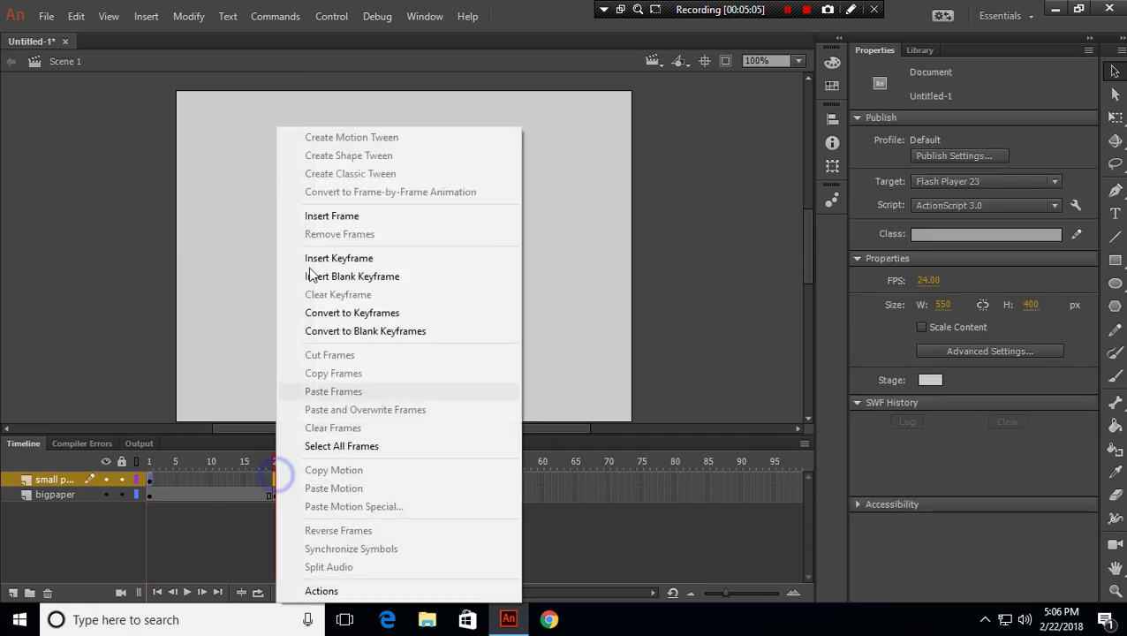
{"action": "left_click", "coordinate": [336, 257]}
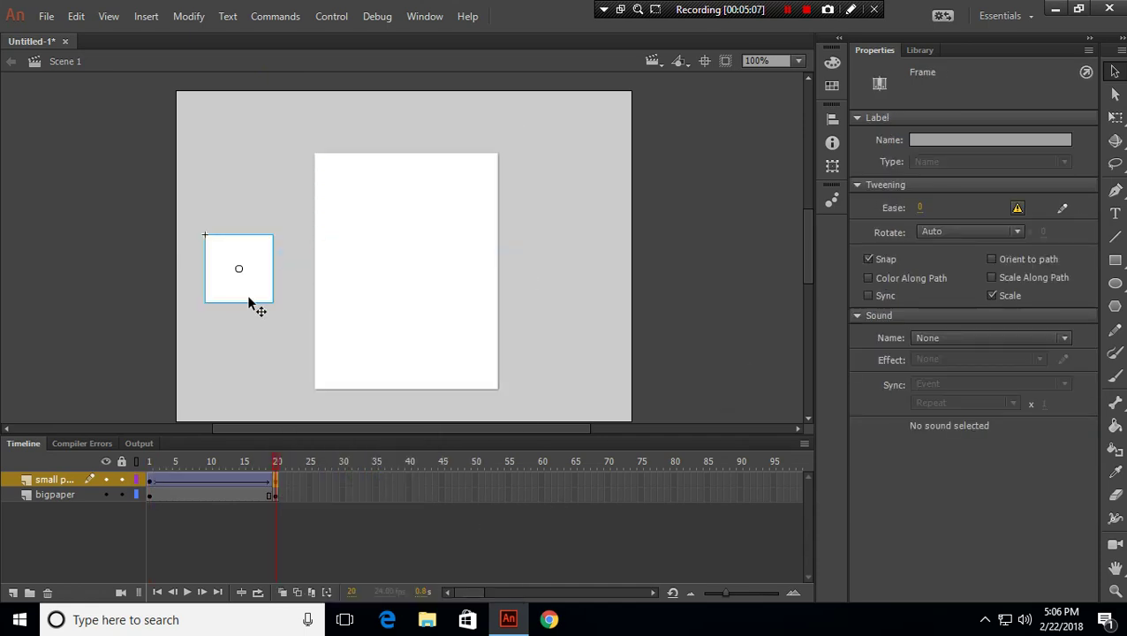
{"action": "left_click", "coordinate": [617, 211]}
Set the small paper's drop shadow distance to 20 px and its quality to High.
{"action": "left_click", "coordinate": [271, 284]}
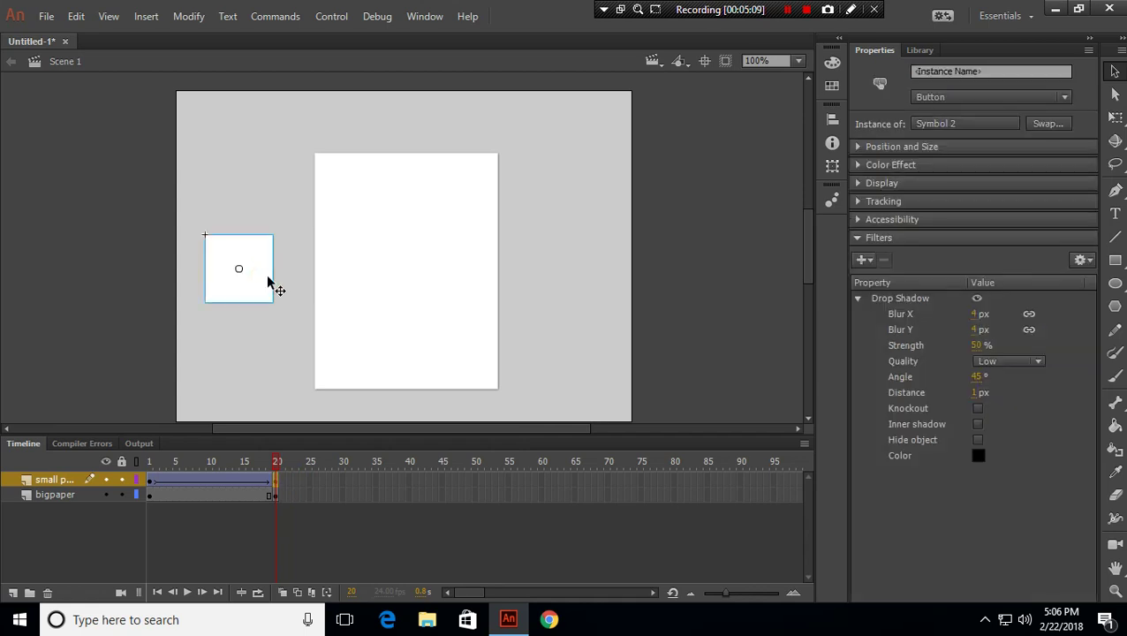
{"action": "left_click", "coordinate": [976, 392]}
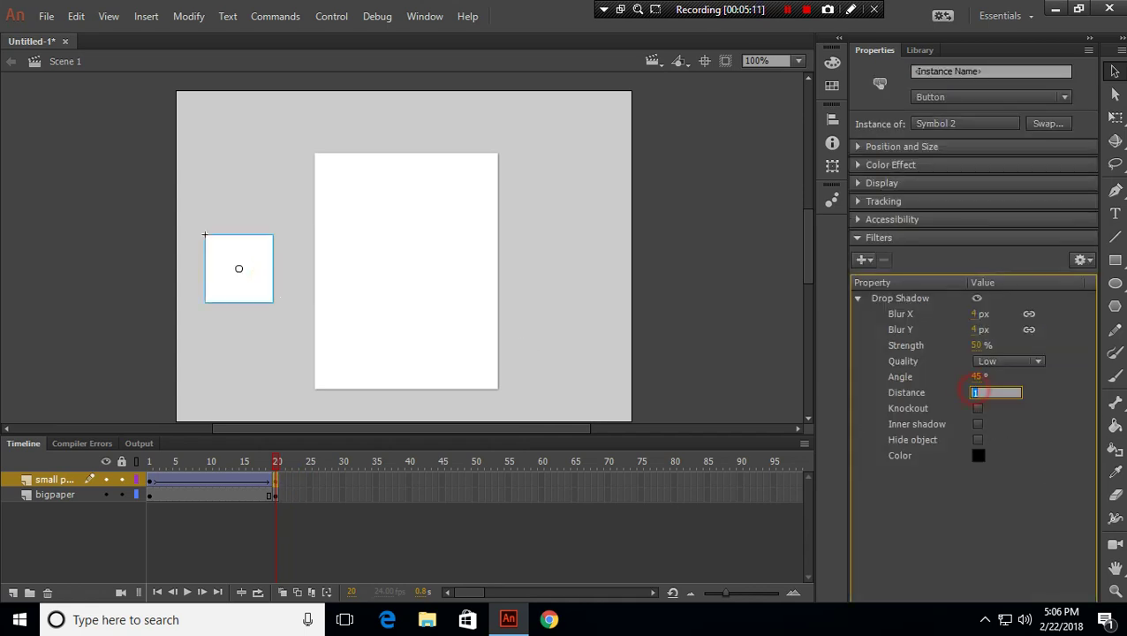
{"action": "type", "text": "10"}
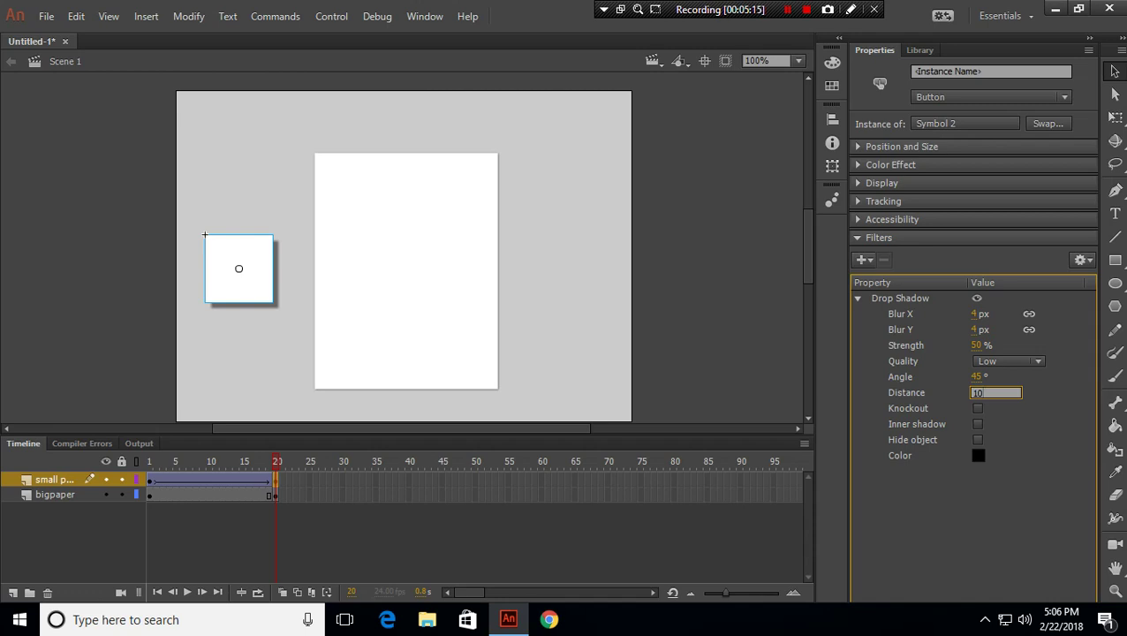
{"action": "key", "text": "BackSpace"}
{"action": "key", "text": "BackSpace"}
{"action": "type", "text": "20"}
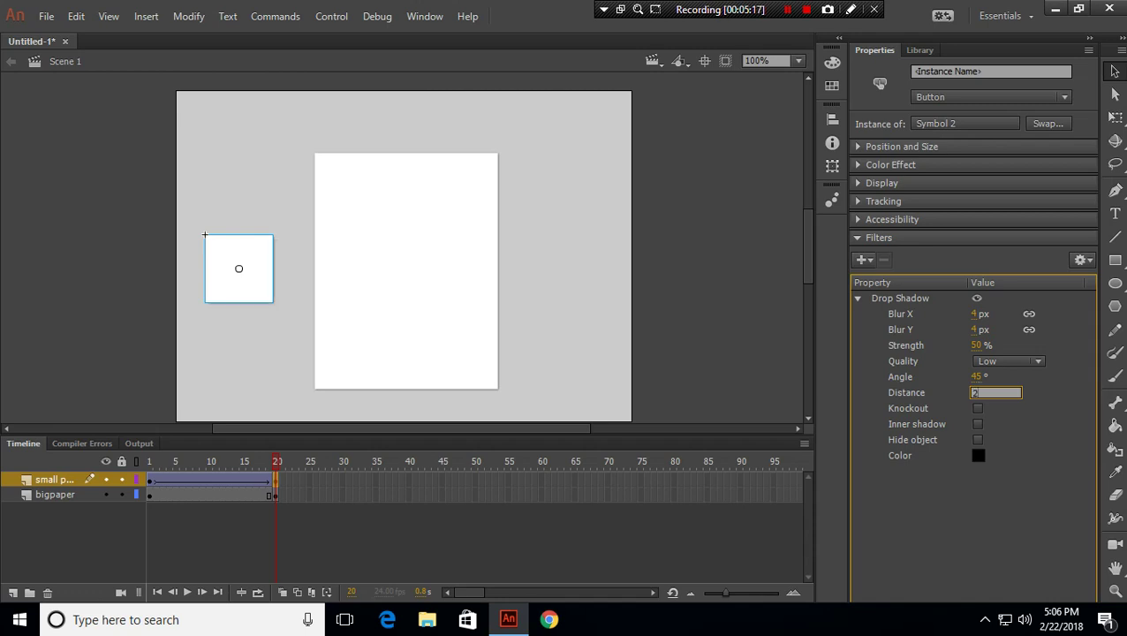
{"action": "left_click", "coordinate": [984, 360]}
{"action": "left_click", "coordinate": [1007, 415]}
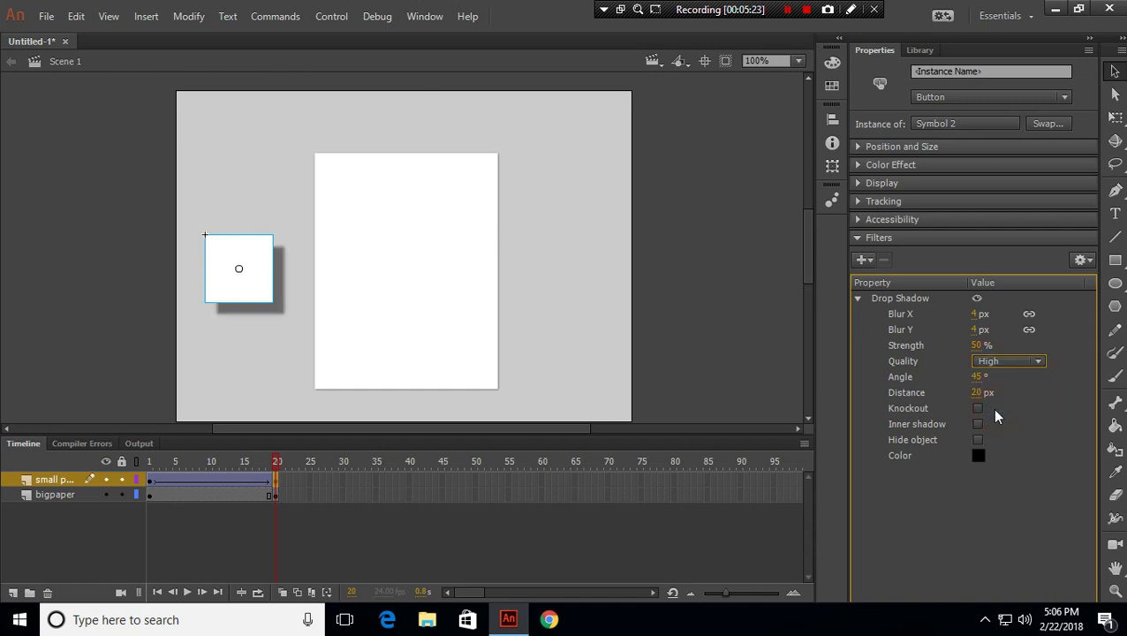
{"action": "left_click", "coordinate": [548, 267]}
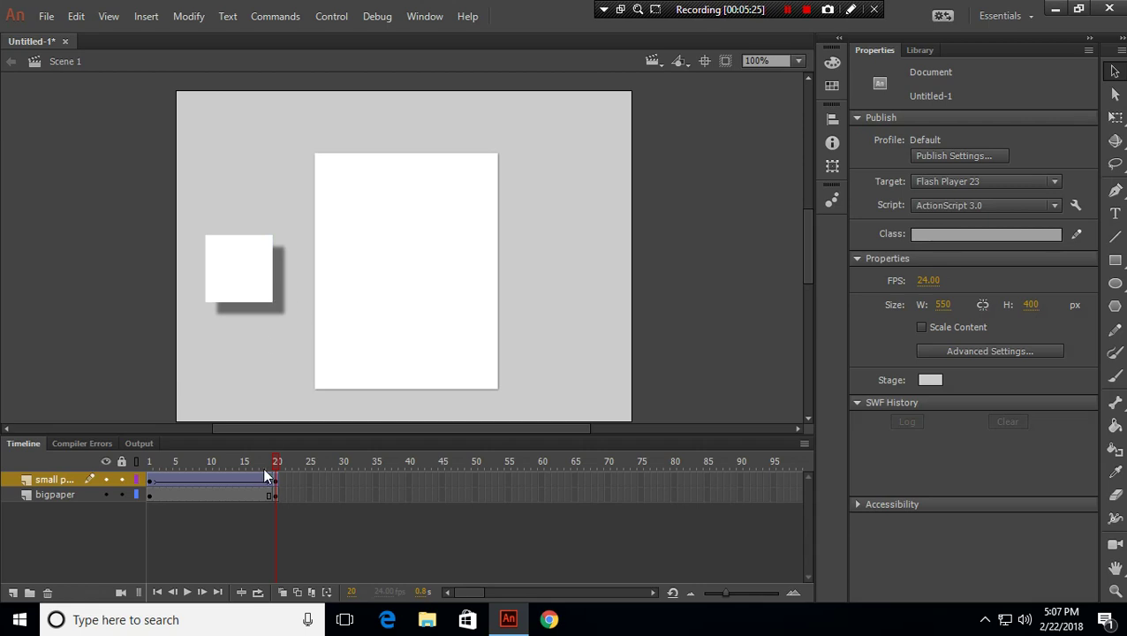
Insert keyframes at frame 30 on both the small paper and bigpaper layers.
{"action": "left_click_drag", "start_coordinate": [276, 459], "coordinate": [316, 463]}
{"action": "right_click", "coordinate": [347, 487]}
{"action": "right_click", "coordinate": [346, 481]}
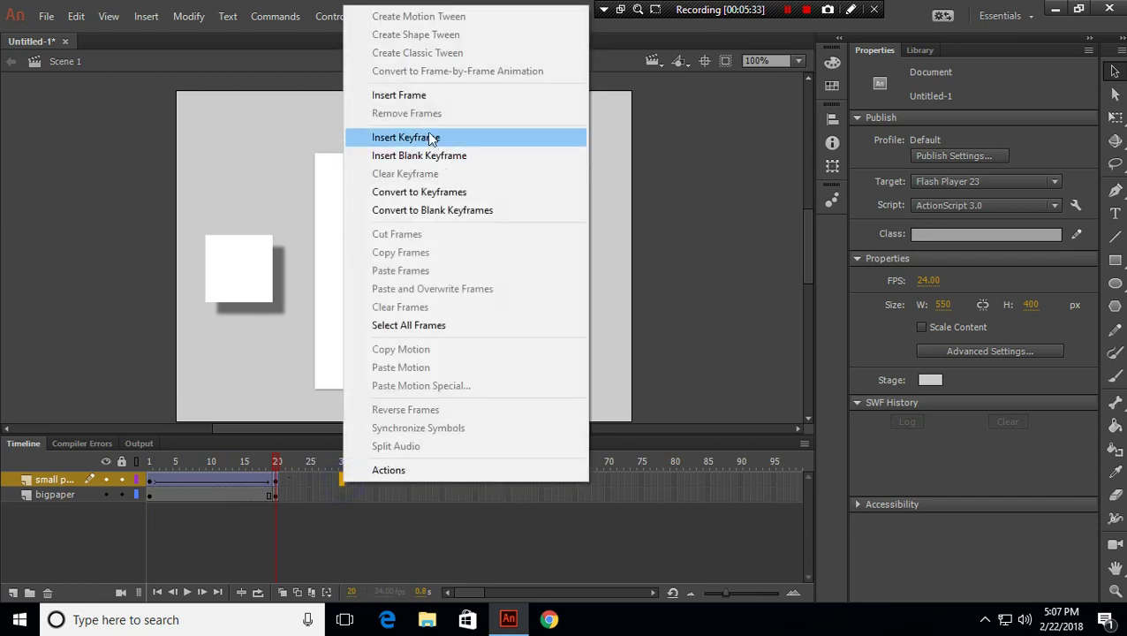
{"action": "left_click", "coordinate": [425, 139]}
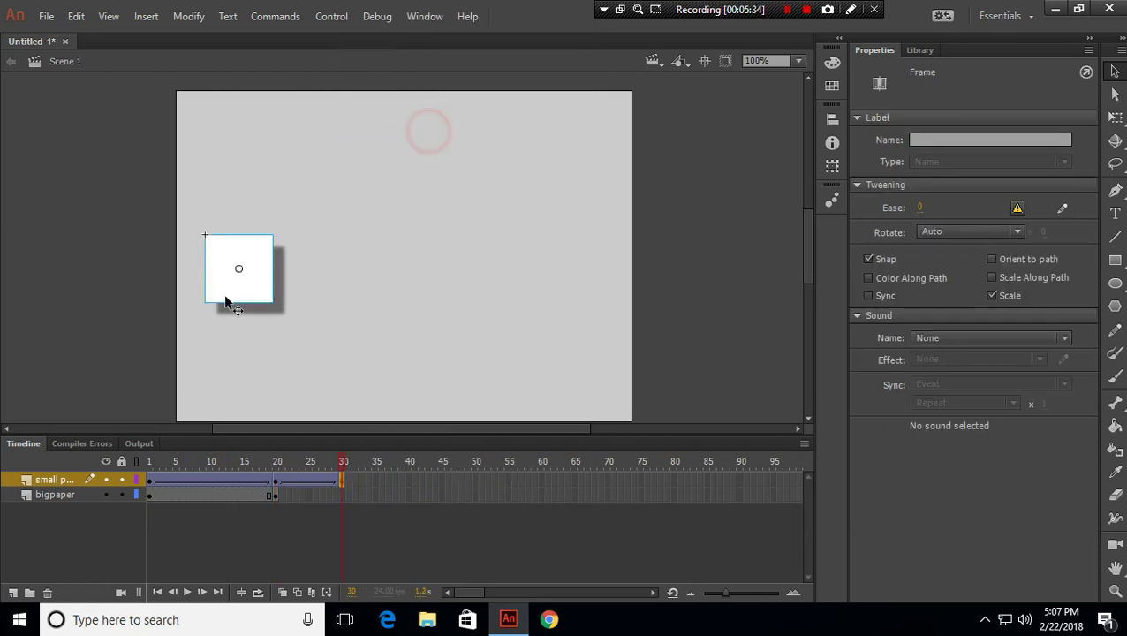
{"action": "right_click", "coordinate": [342, 498]}
{"action": "left_click", "coordinate": [410, 154]}
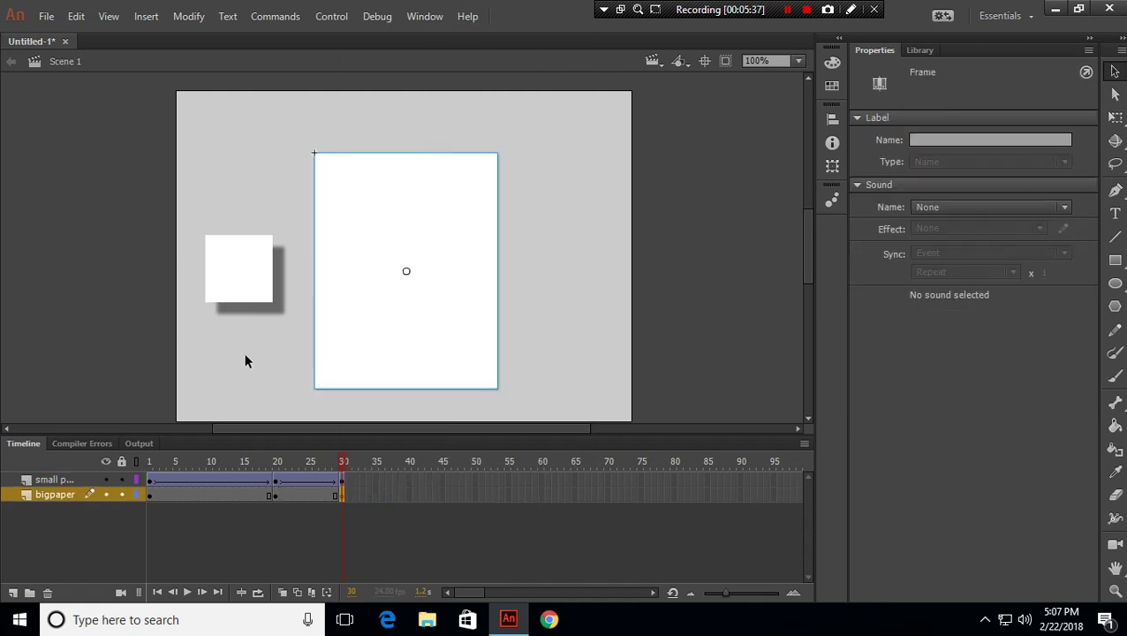
{"action": "left_click", "coordinate": [548, 272]}
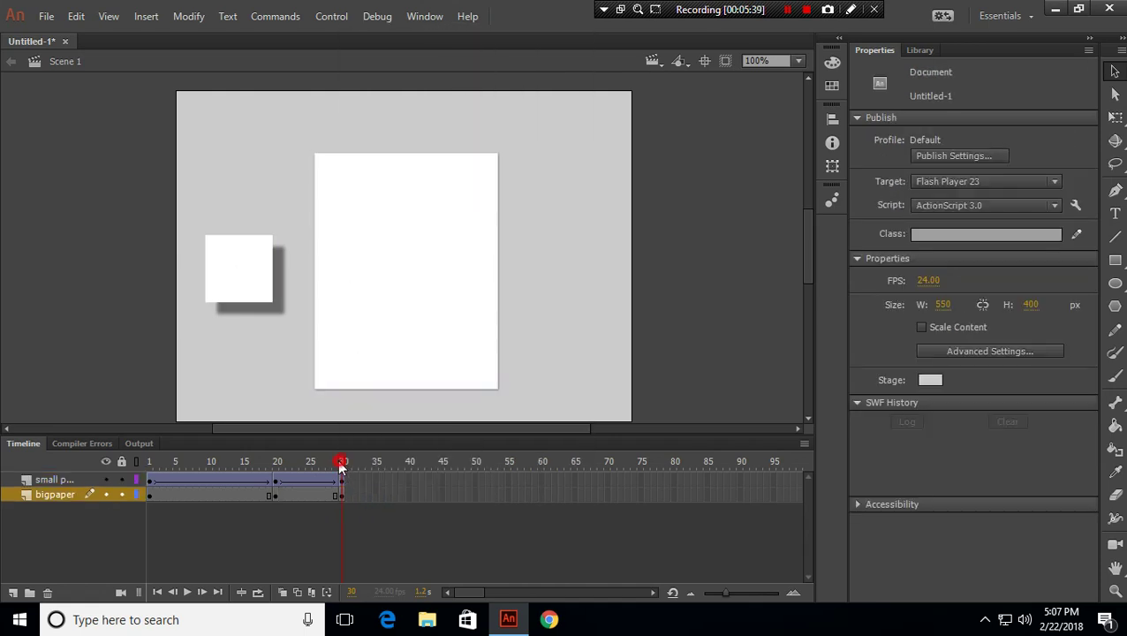
{"action": "mouse_move", "coordinate": [343, 461]}
{"action": "left_mouse_down"}
{"action": "mouse_move", "coordinate": [147, 466]}
{"action": "mouse_move", "coordinate": [222, 453]}
{"action": "mouse_move", "coordinate": [351, 457]}
{"action": "left_mouse_up"}
Insert keyframes at frame 80 on both the small paper and bigpaper layers.
{"action": "left_click", "coordinate": [653, 593]}
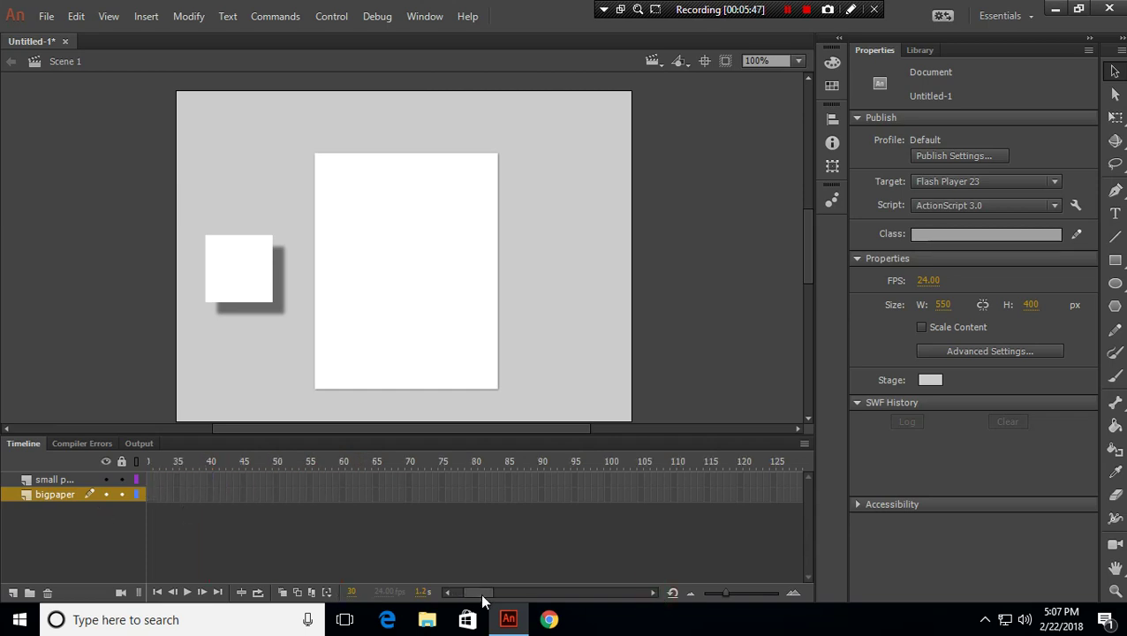
{"action": "left_click", "coordinate": [448, 593]}
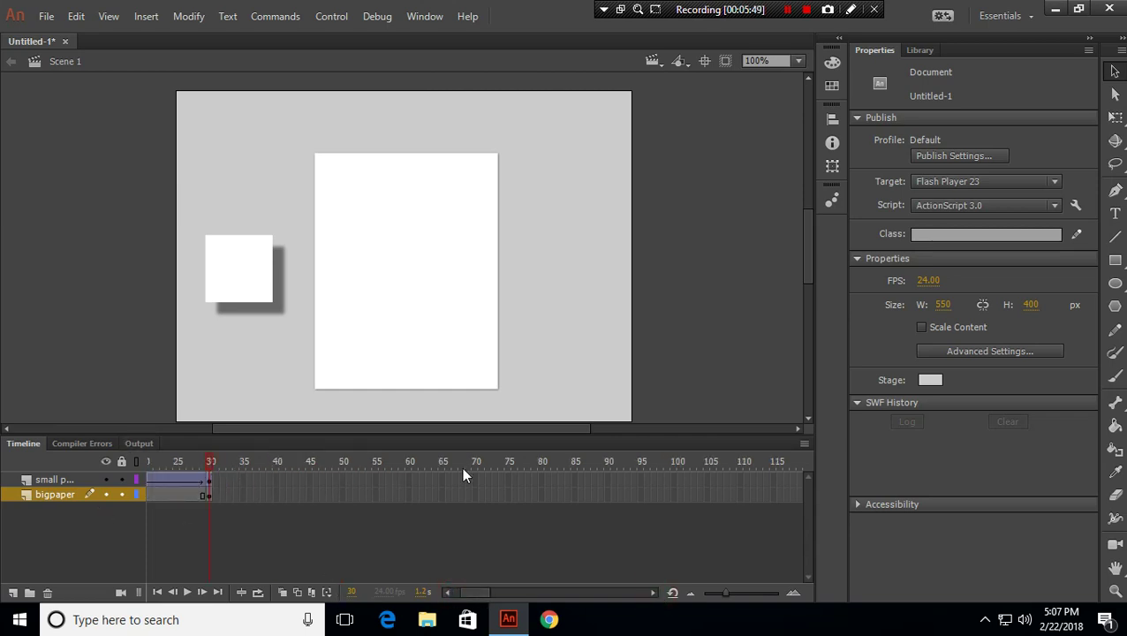
{"action": "left_click", "coordinate": [541, 480]}
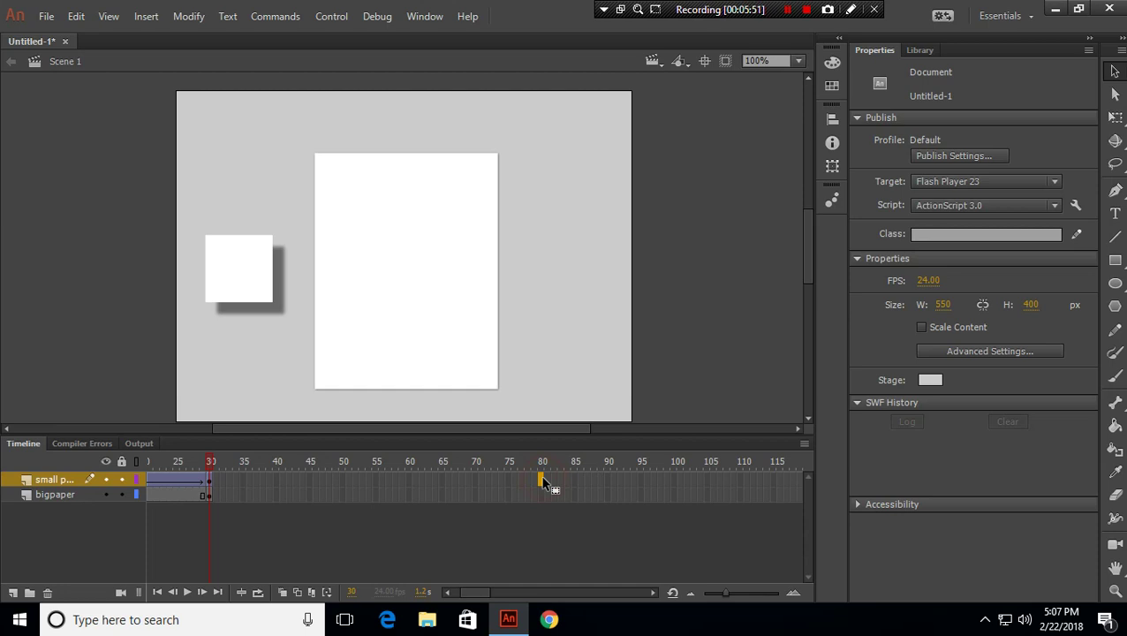
{"action": "right_click", "coordinate": [541, 480]}
{"action": "left_click", "coordinate": [606, 132]}
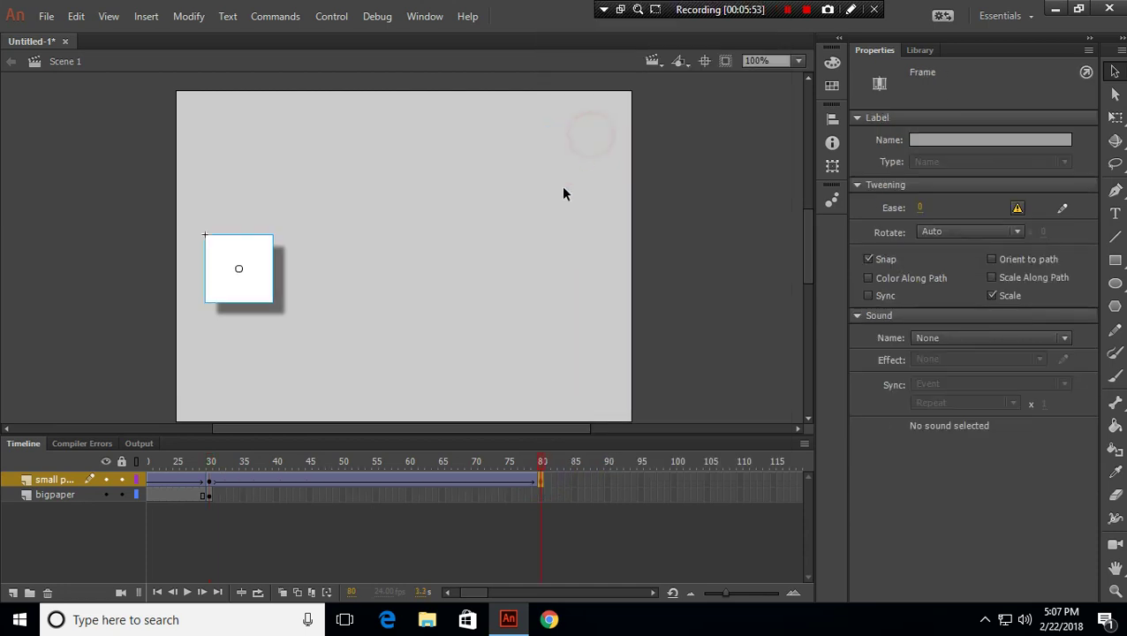
{"action": "right_click", "coordinate": [541, 499]}
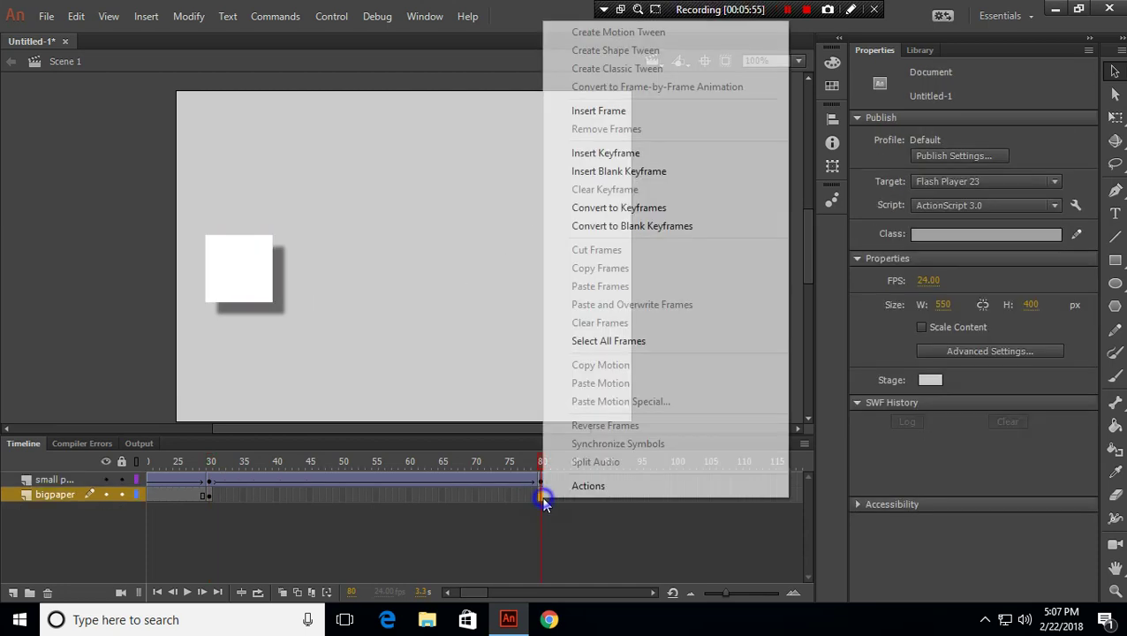
{"action": "left_click", "coordinate": [588, 151]}
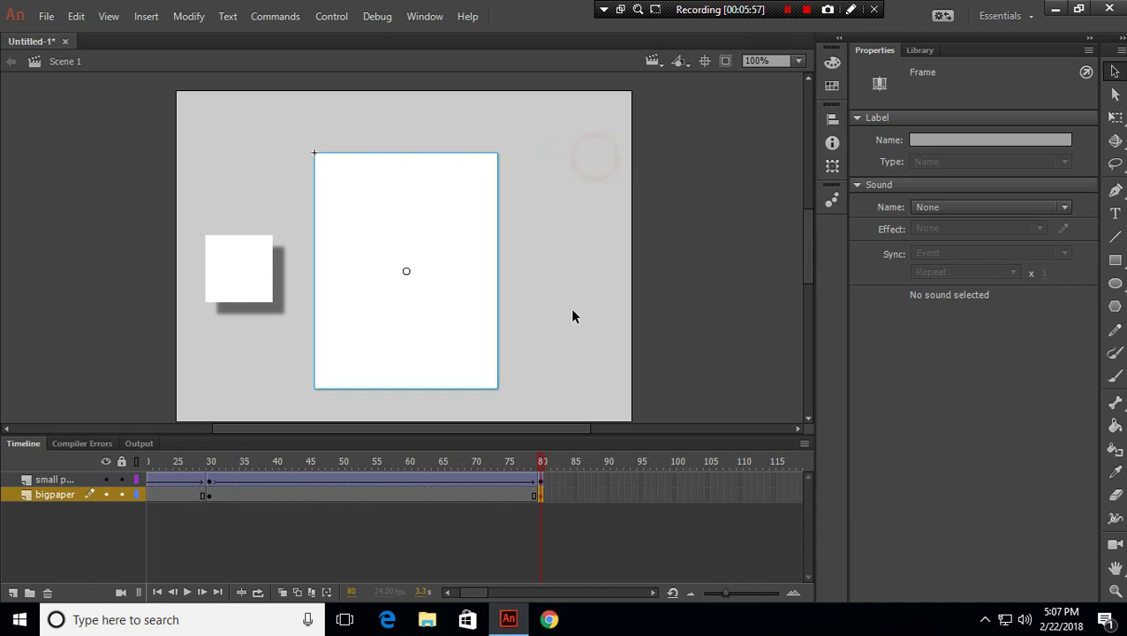
At frame 80, drag the small paper to the right of the big paper and preview the tween.
{"action": "left_click", "coordinate": [540, 479]}
{"action": "left_click_drag", "start_coordinate": [235, 275], "coordinate": [568, 269]}
{"action": "left_click", "coordinate": [573, 534]}
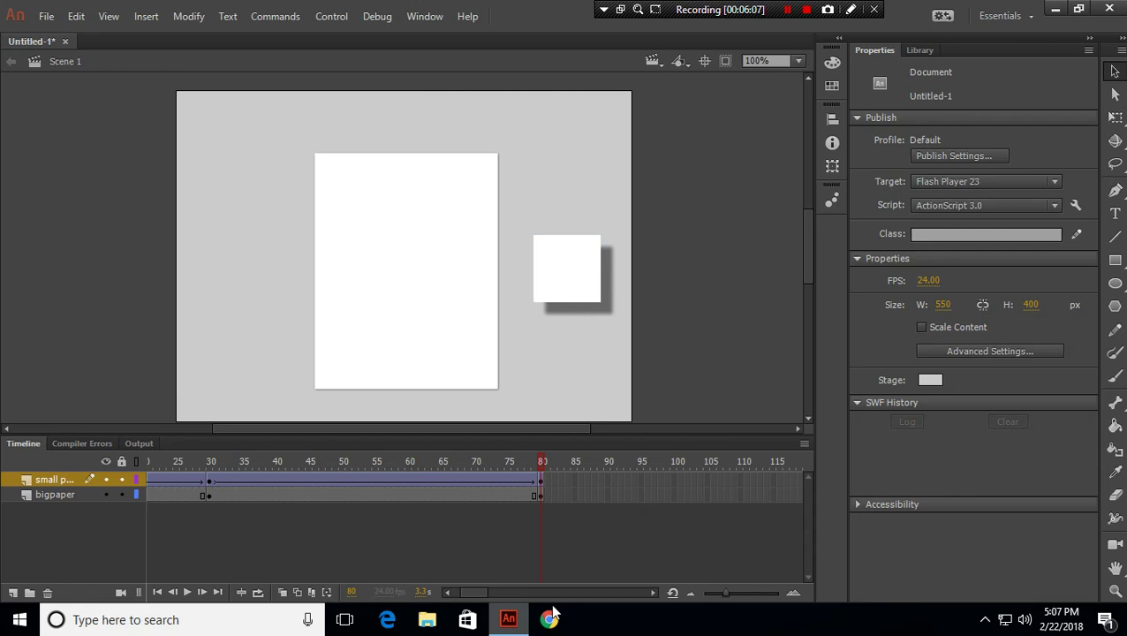
{"action": "left_click_drag", "start_coordinate": [544, 466], "coordinate": [679, 474]}
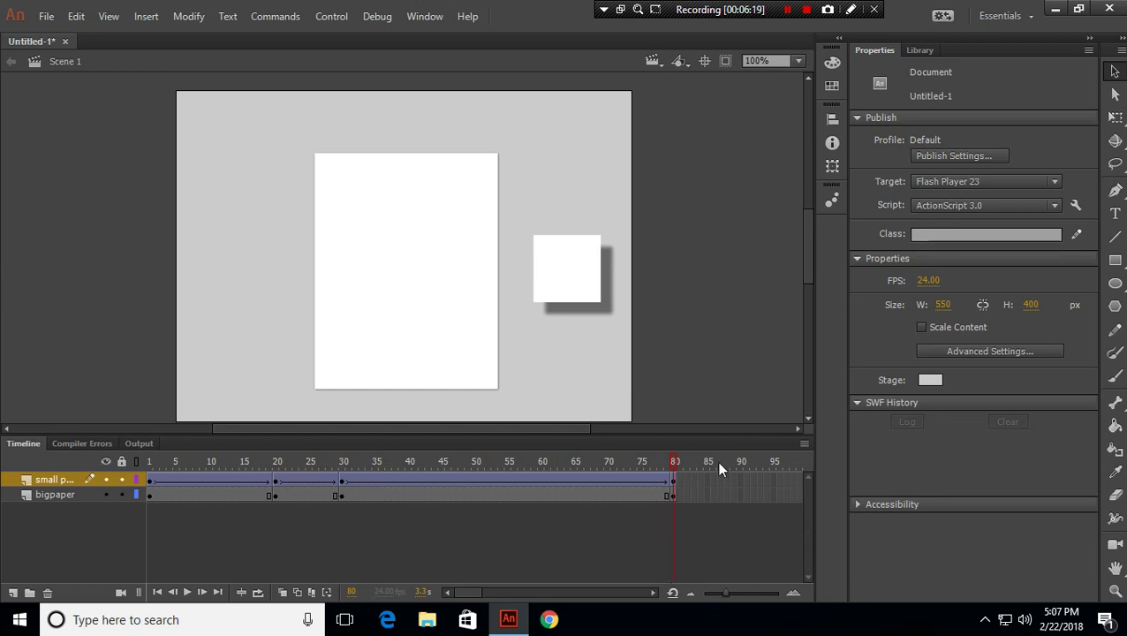
Insert keyframes at frame 90 on the small paper and bigpaper layers, then scrub to preview.
{"action": "left_click", "coordinate": [653, 593]}
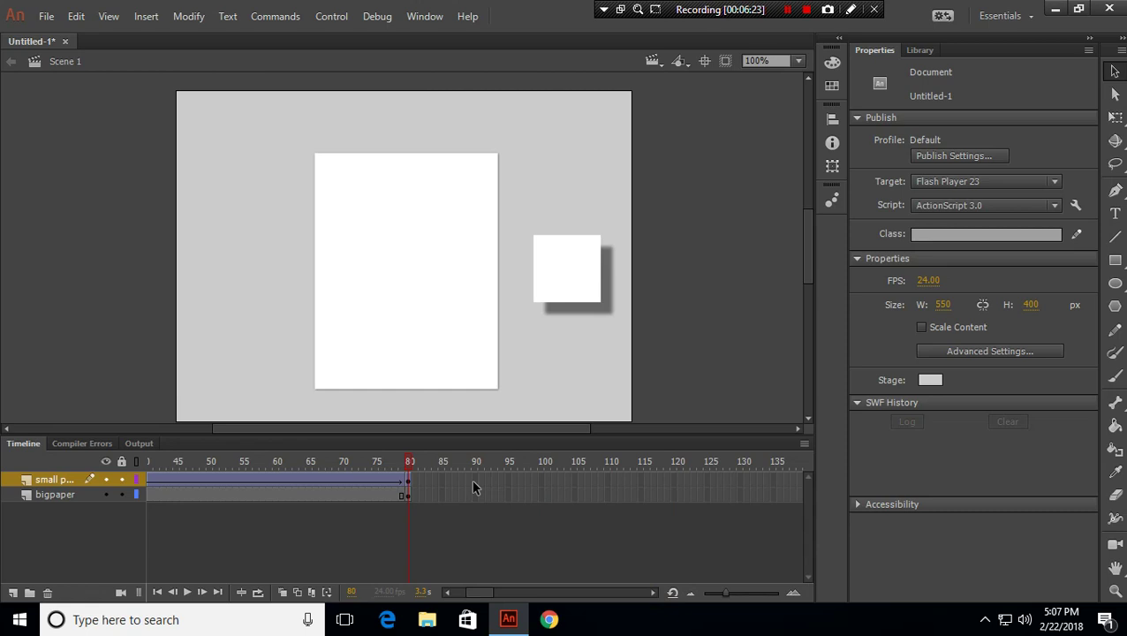
{"action": "right_click", "coordinate": [475, 483]}
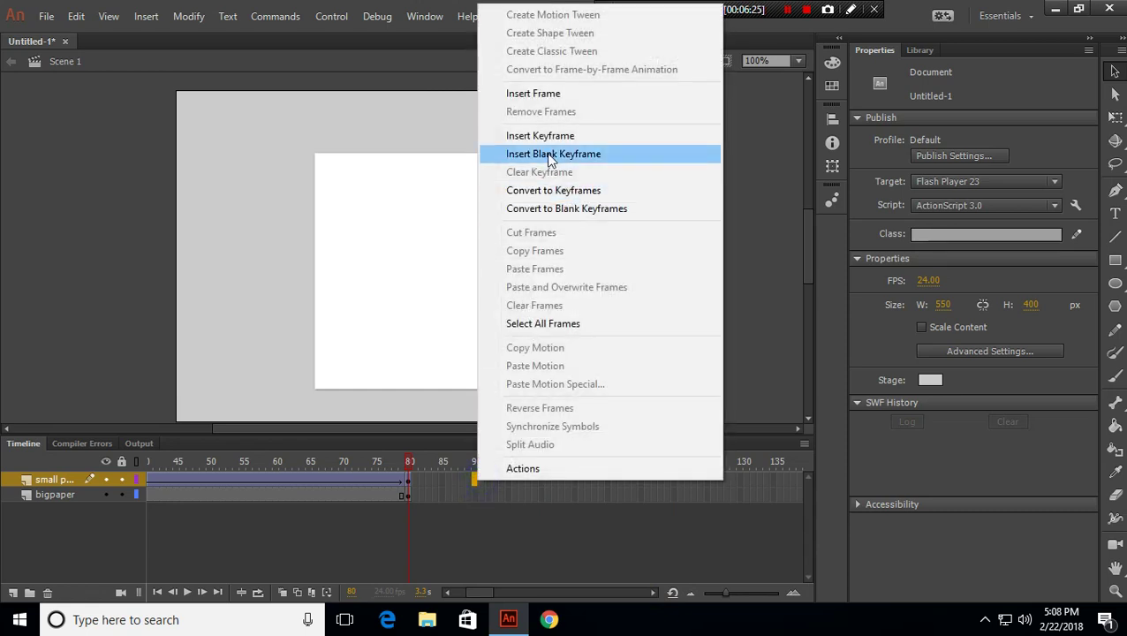
{"action": "left_click", "coordinate": [543, 136]}
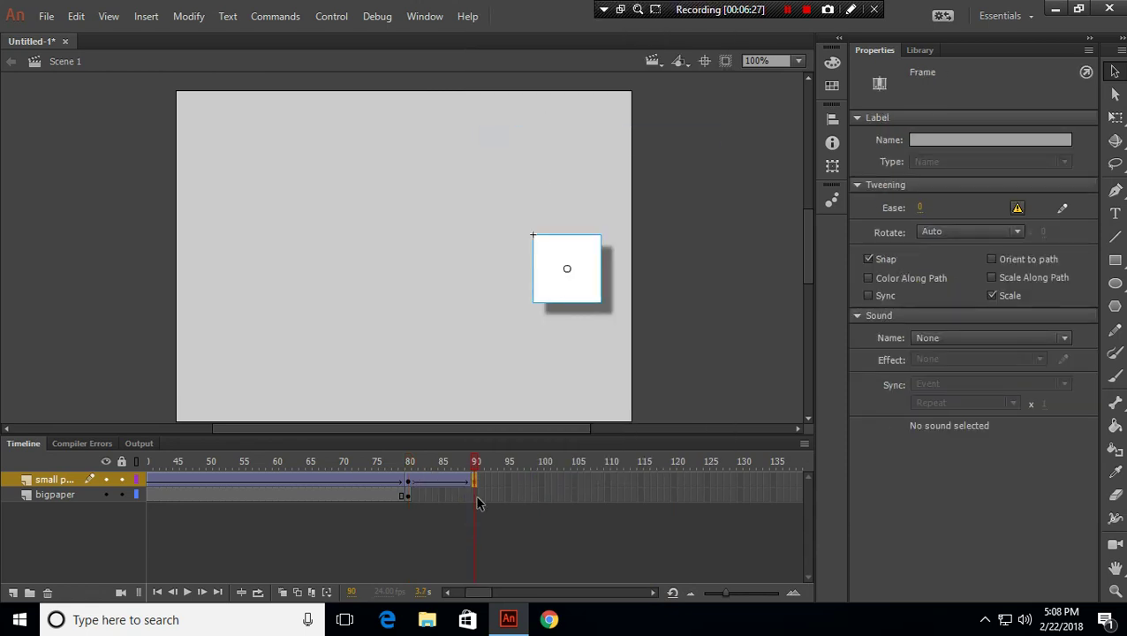
{"action": "right_click", "coordinate": [476, 498]}
{"action": "left_click", "coordinate": [563, 154]}
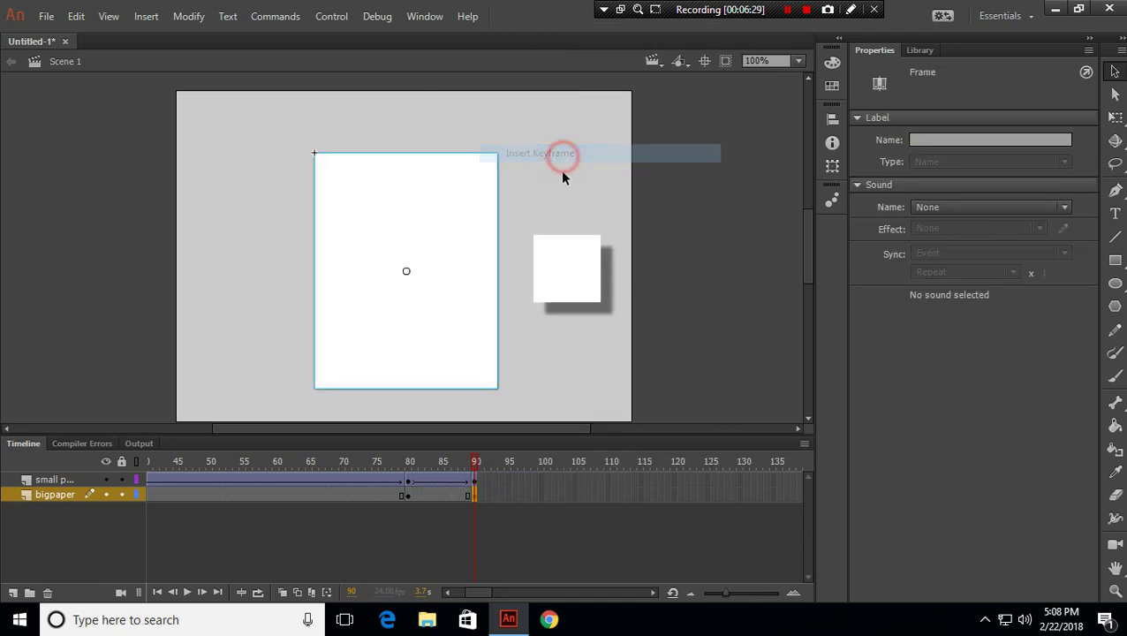
{"action": "left_click", "coordinate": [657, 354]}
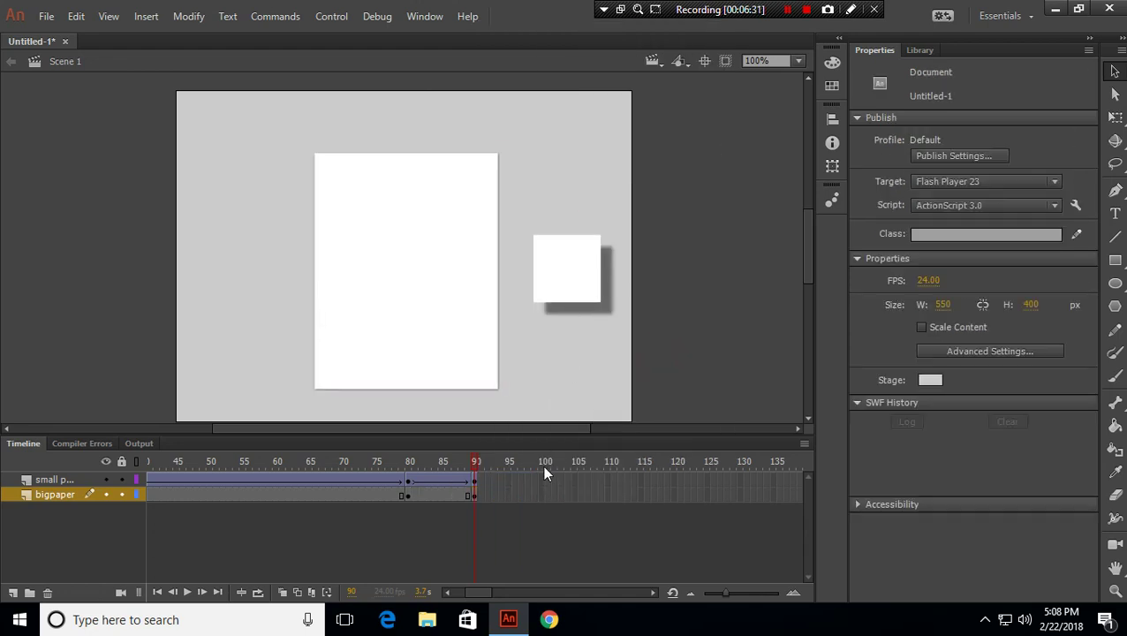
{"action": "left_click_drag", "start_coordinate": [475, 475], "coordinate": [706, 468]}
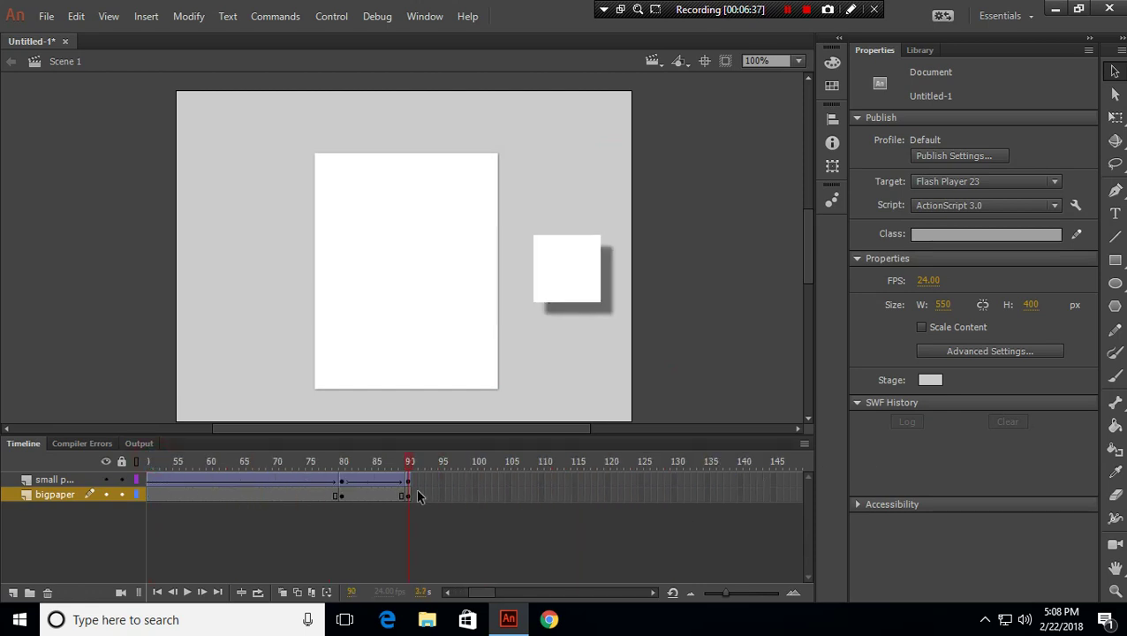
Insert keyframes at frame 110 on both layers.
{"action": "left_click_drag", "start_coordinate": [542, 492], "coordinate": [545, 499]}
{"action": "right_click", "coordinate": [542, 501]}
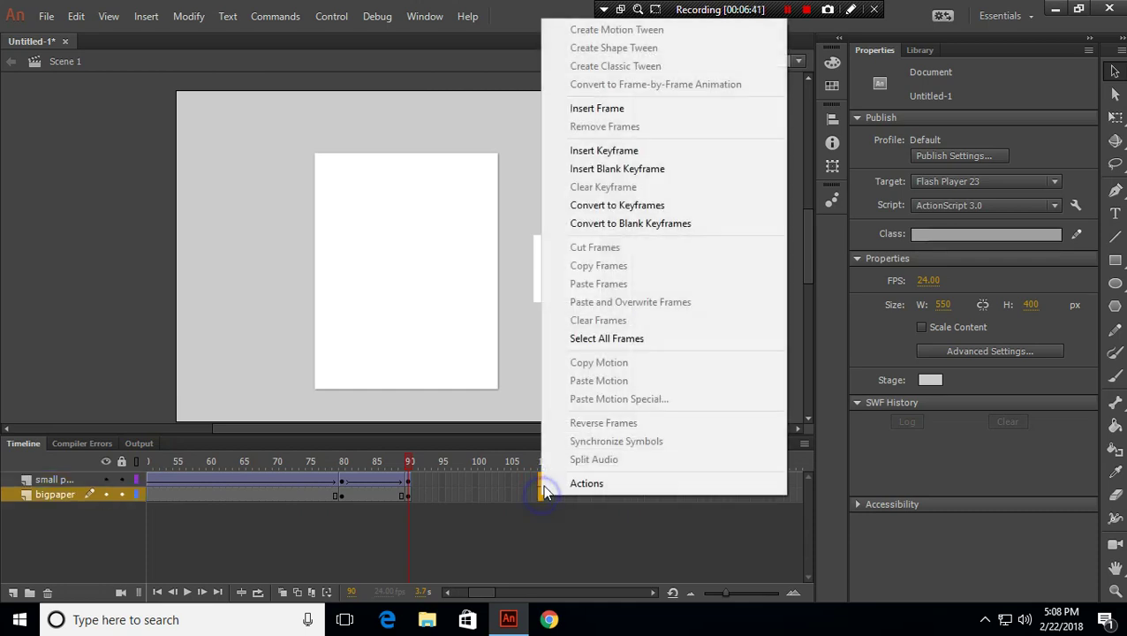
{"action": "left_click", "coordinate": [618, 153]}
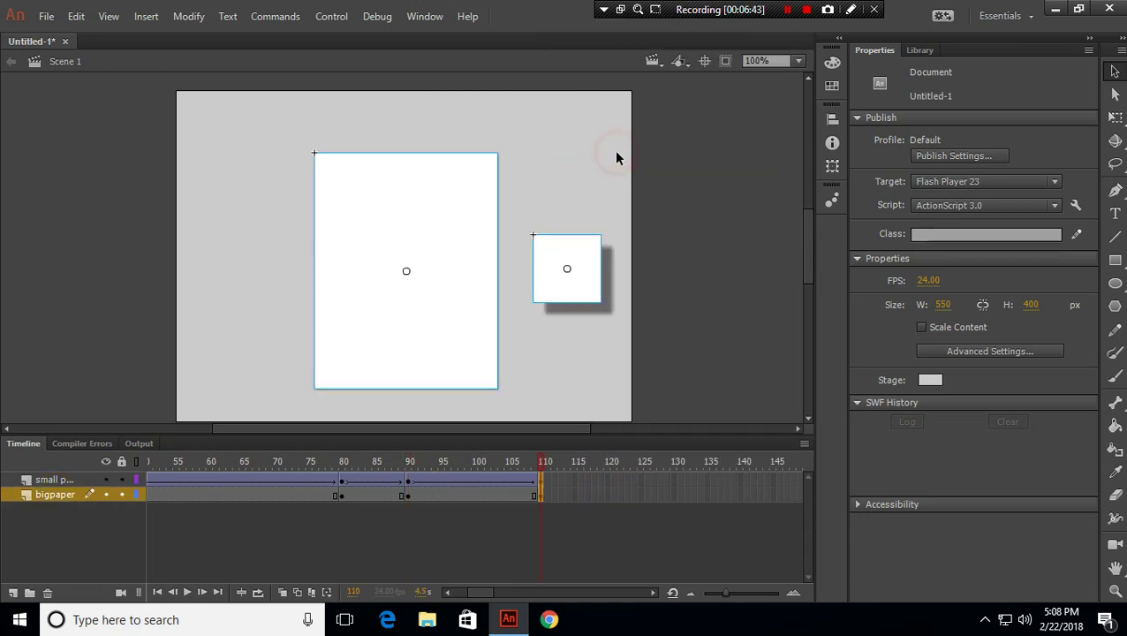
{"action": "left_click", "coordinate": [661, 355]}
Set the small paper's drop shadow distance to 1 px and scrub the tween to check it.
{"action": "left_click", "coordinate": [570, 276]}
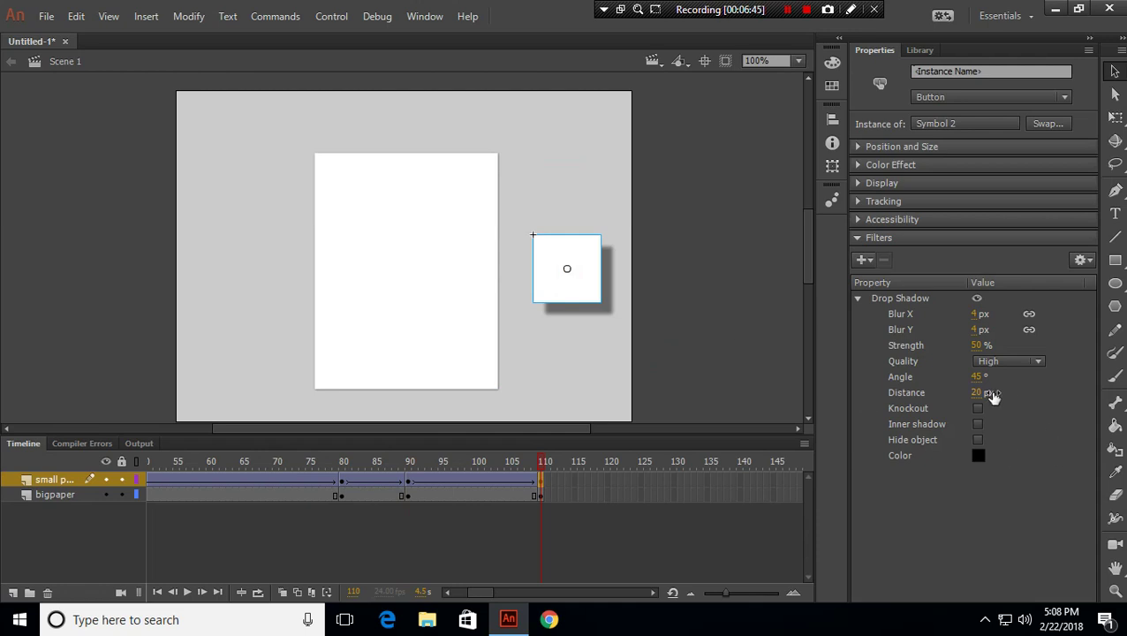
{"action": "left_click", "coordinate": [986, 392]}
{"action": "type", "text": "1"}
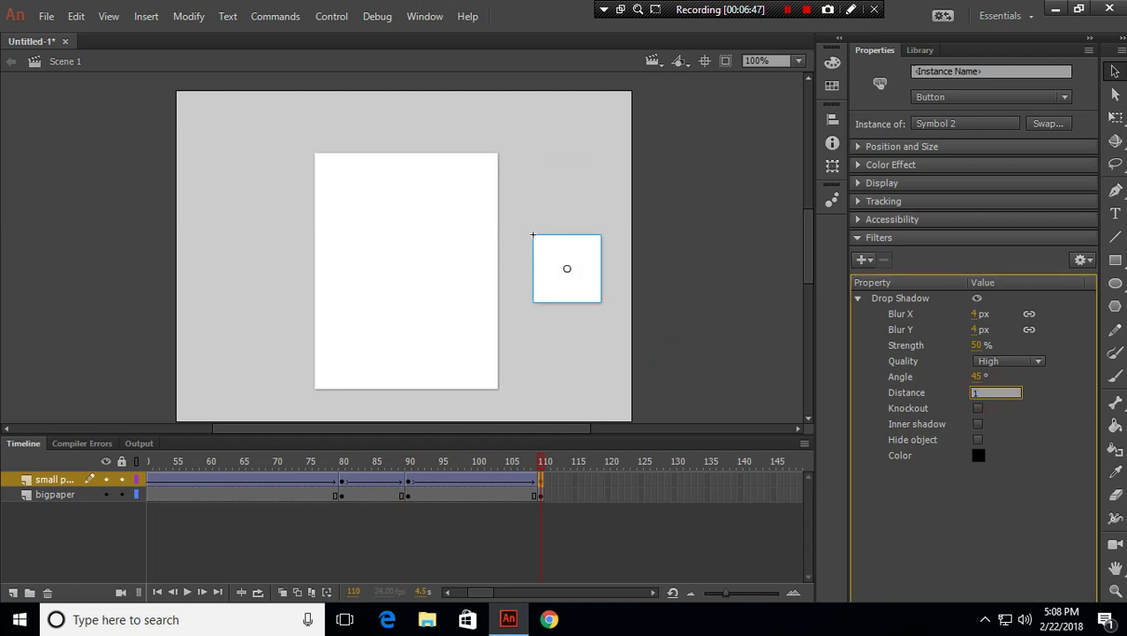
{"action": "left_click", "coordinate": [718, 354]}
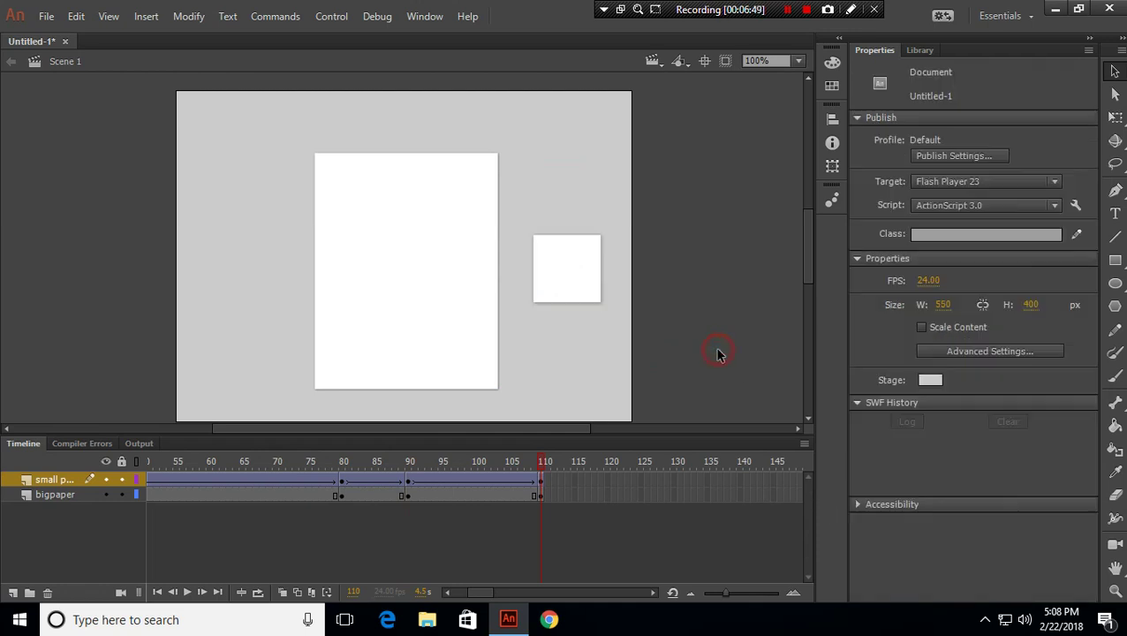
{"action": "left_click_drag", "start_coordinate": [542, 464], "coordinate": [578, 468]}
{"action": "left_click", "coordinate": [747, 291]}
Test-play the movie as Untitled-1.swf with Ctrl+Enter, then close the preview window.
{"action": "key", "text": "ctrl+Return"}
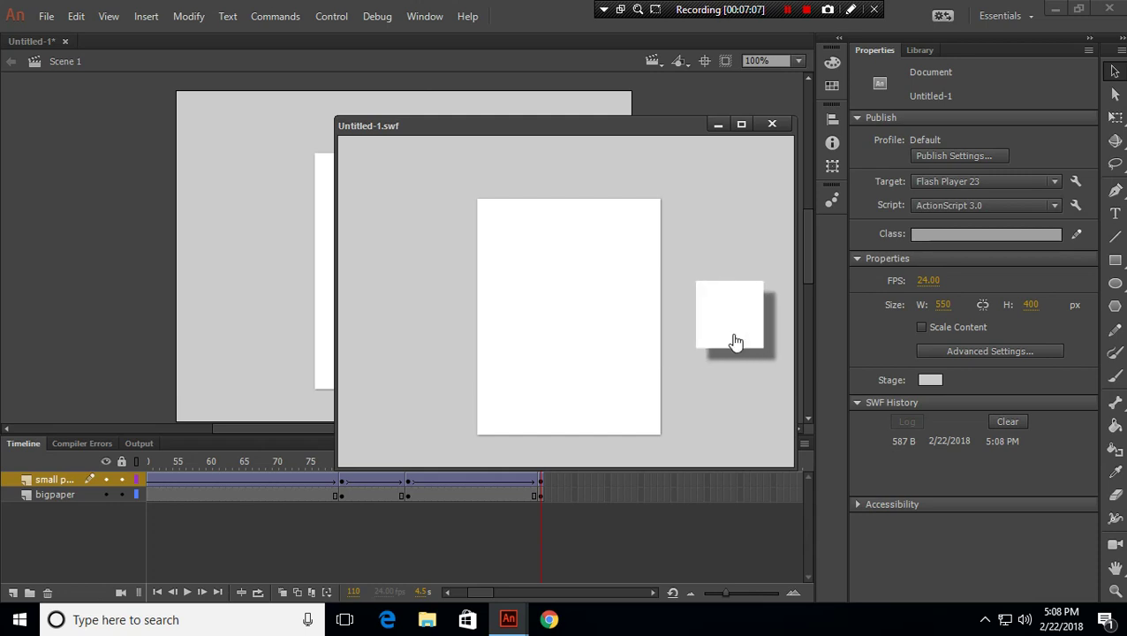
{"action": "left_click", "coordinate": [772, 124]}
{"action": "left_click", "coordinate": [737, 200]}
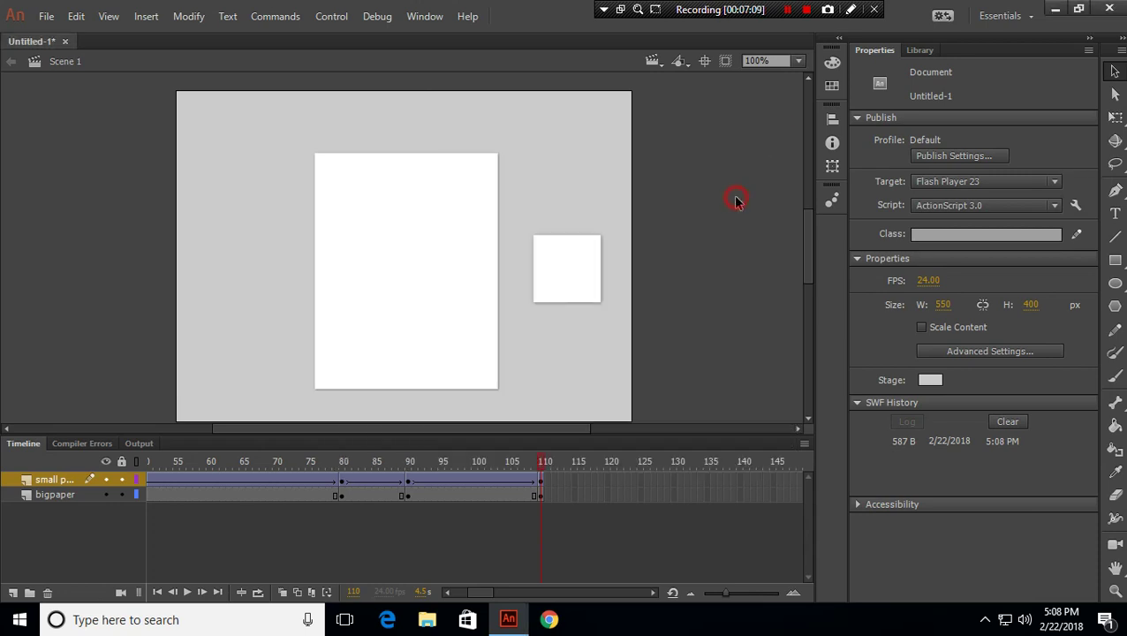
{"action": "left_click", "coordinate": [49, 19]}
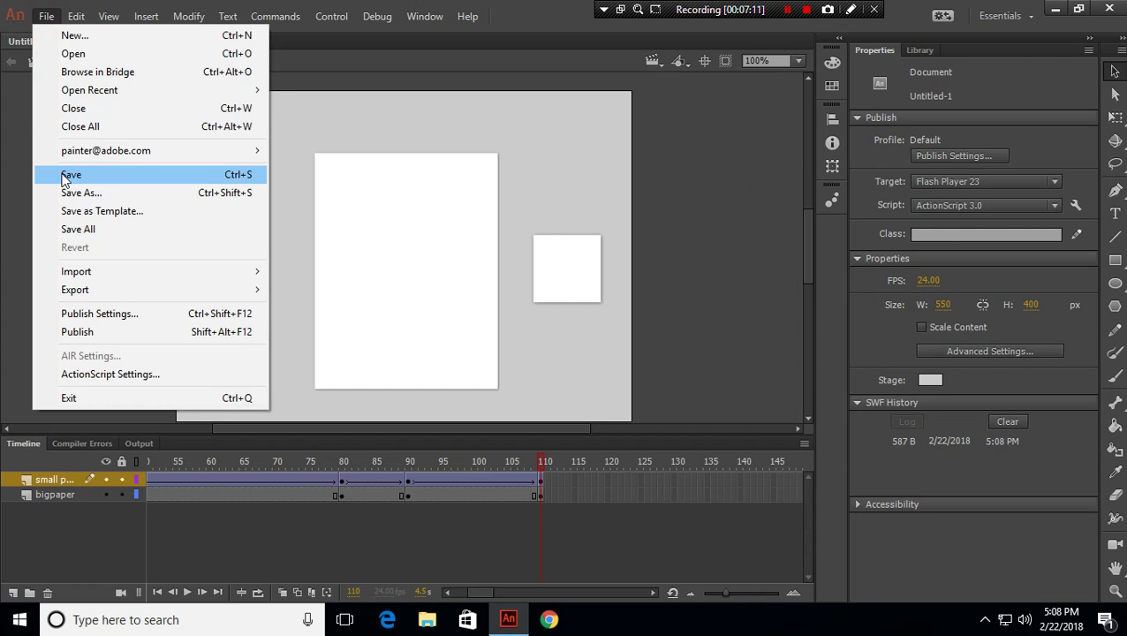
From Save As, create a new Desktop folder named 'Shadow animation'.
{"action": "left_click", "coordinate": [64, 191]}
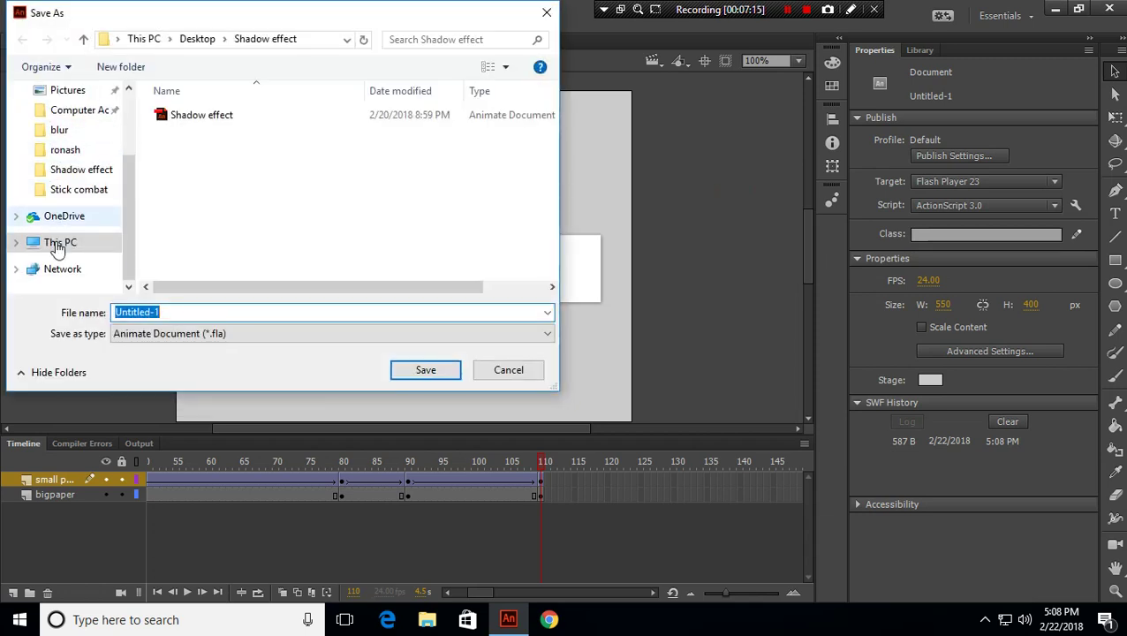
{"action": "left_click", "coordinate": [67, 247]}
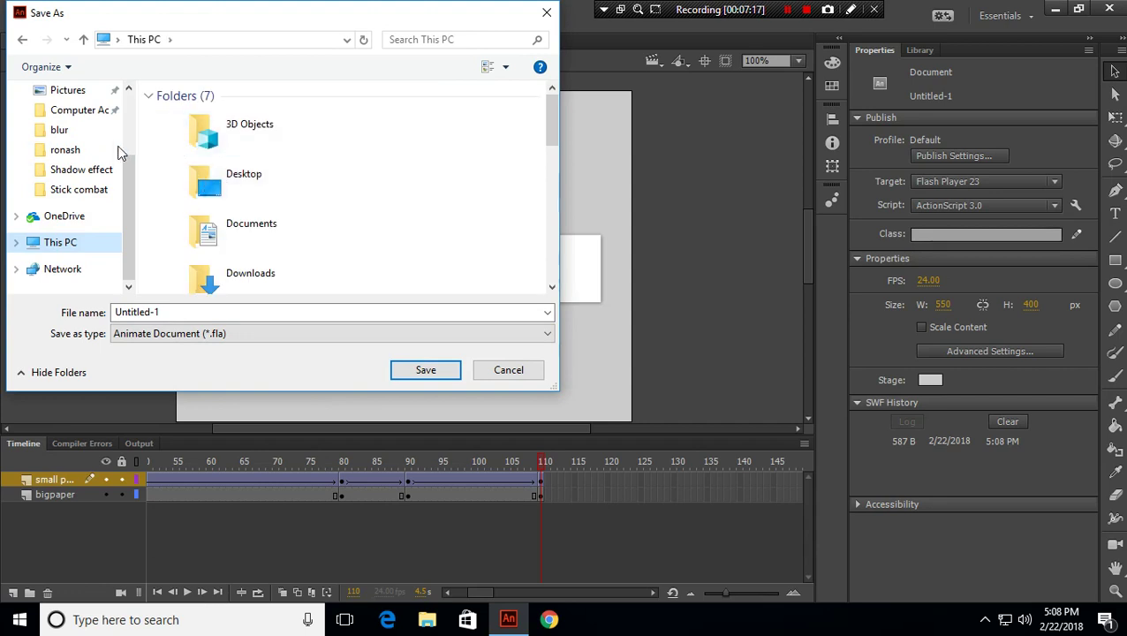
{"action": "scroll", "coordinate": [79, 175], "scroll_direction": "up", "scroll_amount": 3}
{"action": "left_click", "coordinate": [68, 123]}
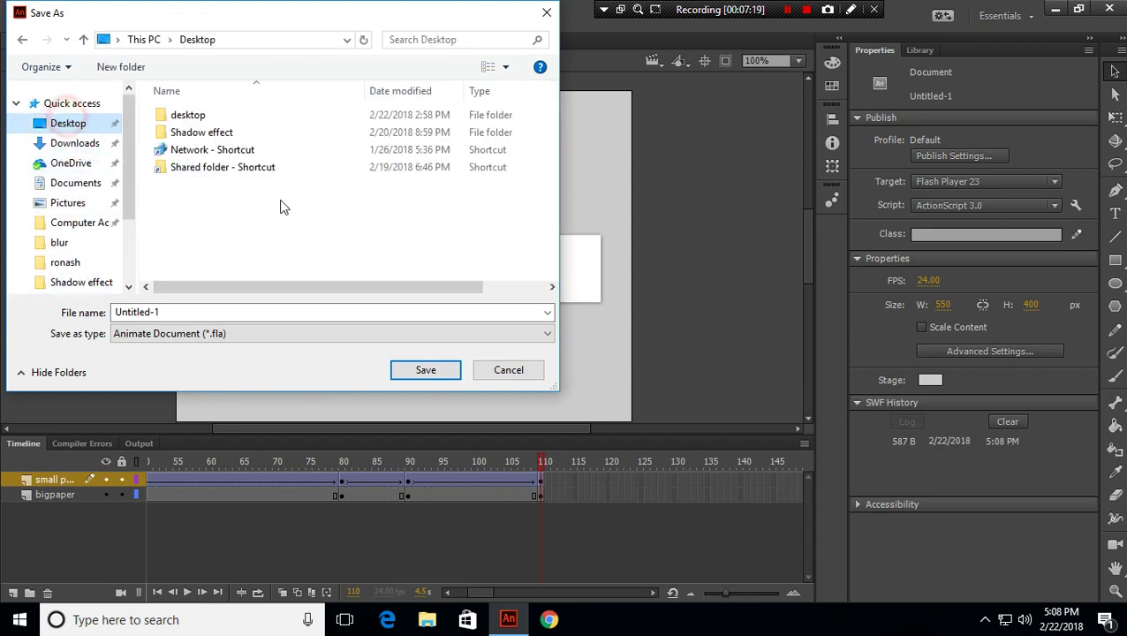
{"action": "right_click", "coordinate": [248, 221]}
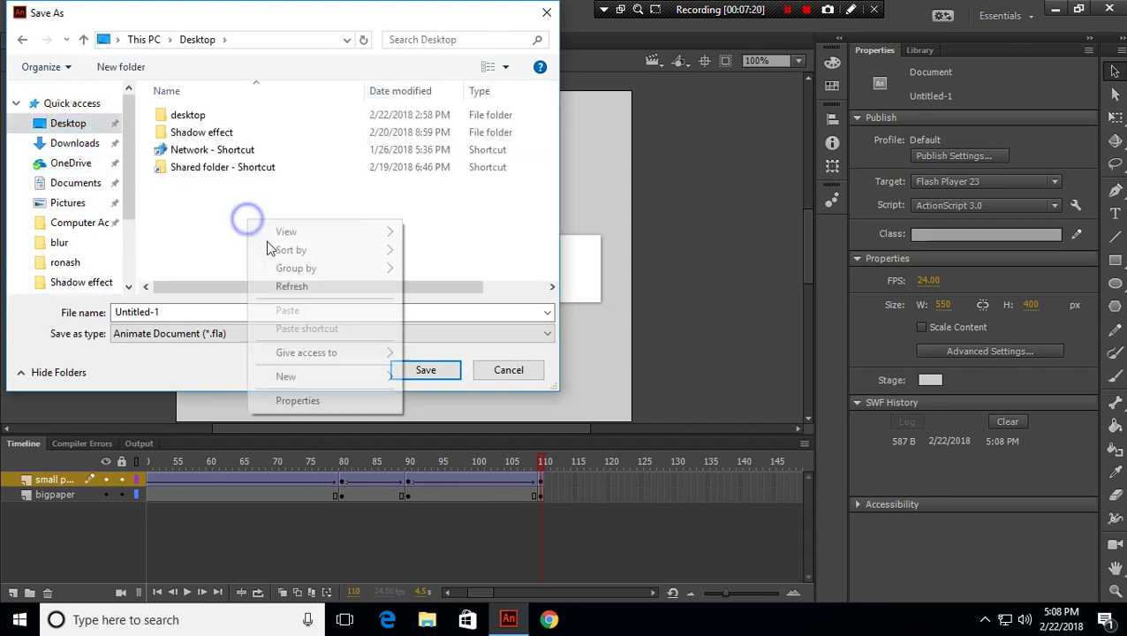
{"action": "left_click", "coordinate": [338, 378]}
{"action": "left_click", "coordinate": [444, 379]}
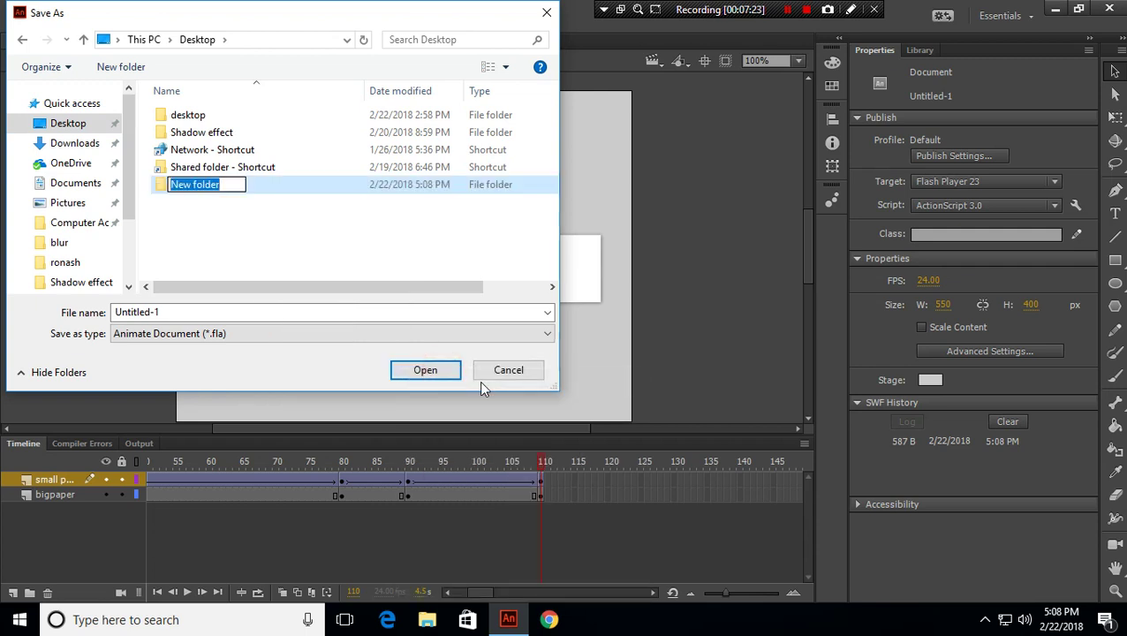
{"action": "type", "text": "Shado"}
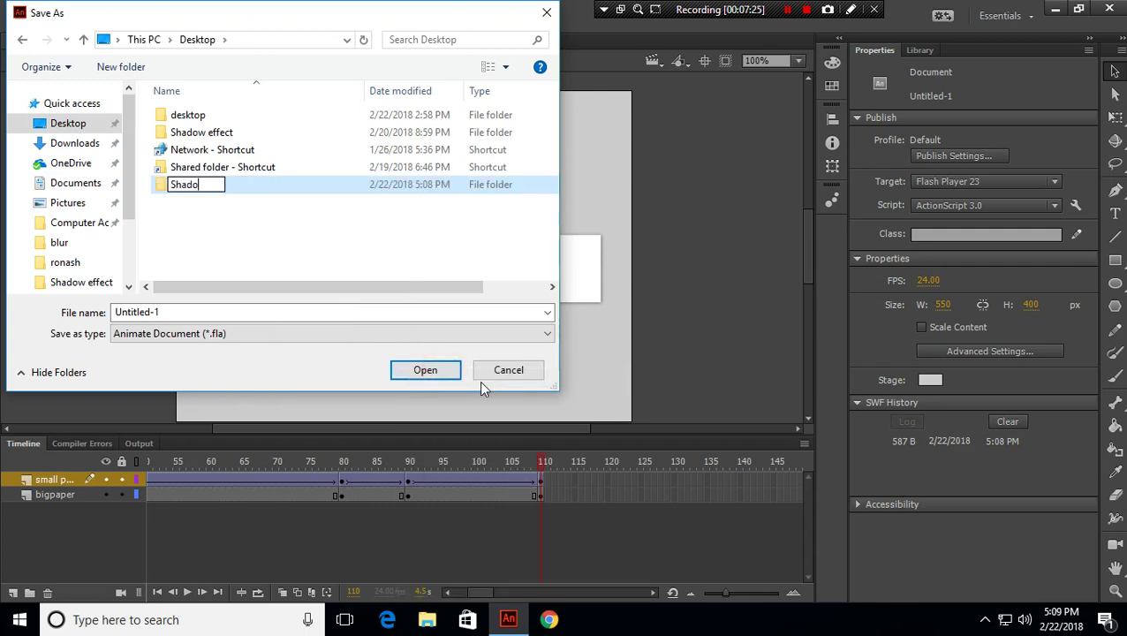
{"action": "type", "text": "w animation"}
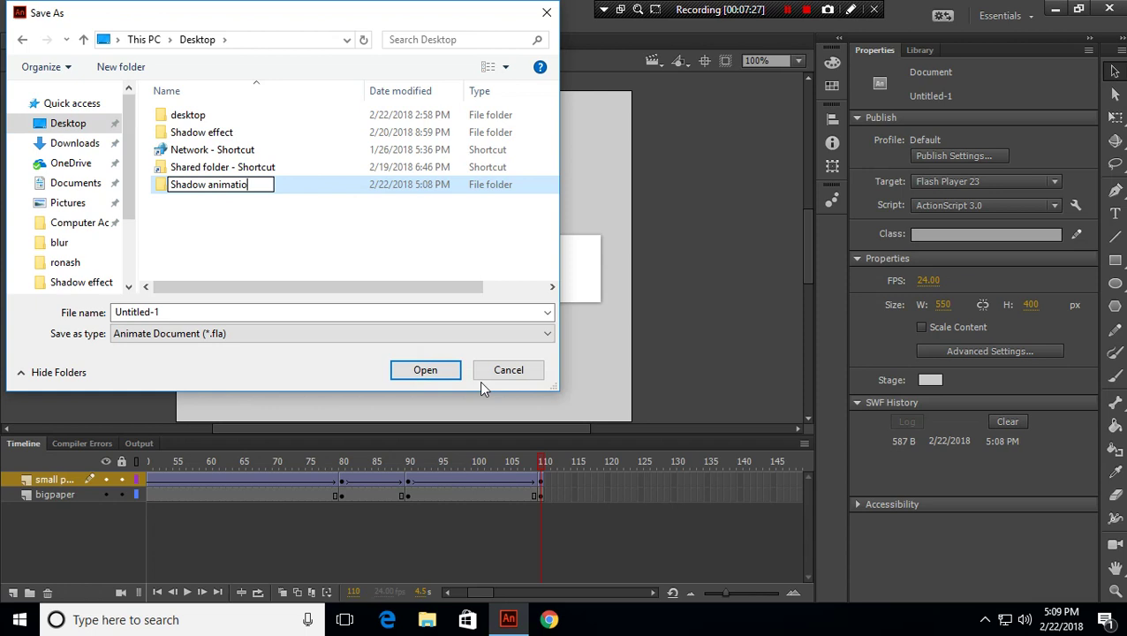
{"action": "left_click", "coordinate": [228, 234]}
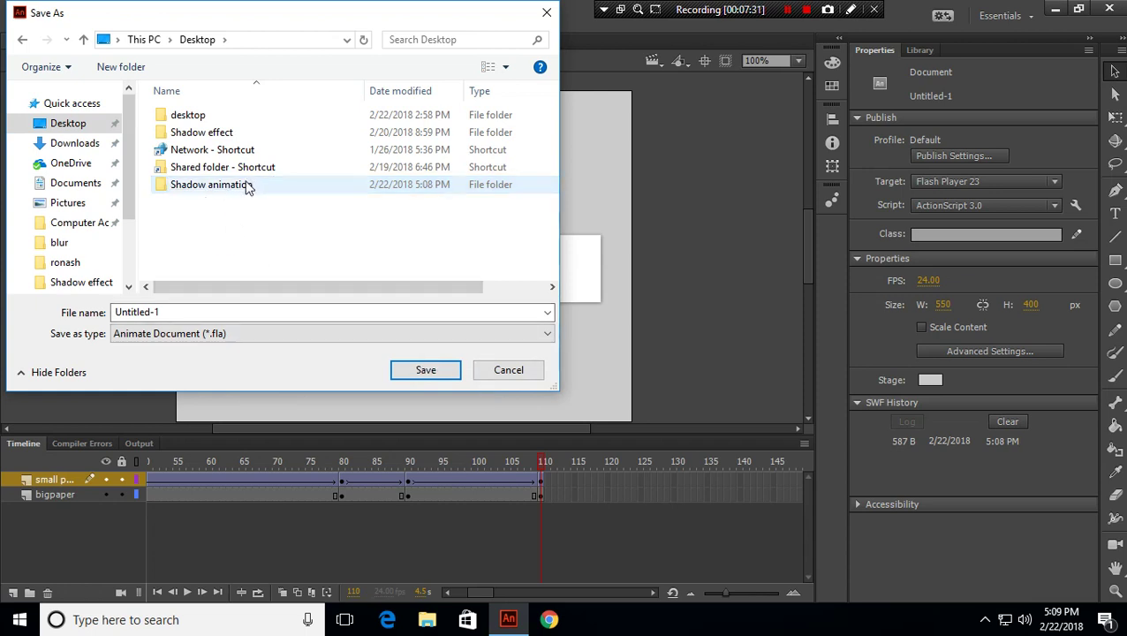
Save the document as Untitled-1.fla inside the Shadow animation folder.
{"action": "double_click", "coordinate": [248, 187]}
{"action": "right_click", "coordinate": [294, 190]}
{"action": "left_click", "coordinate": [249, 189]}
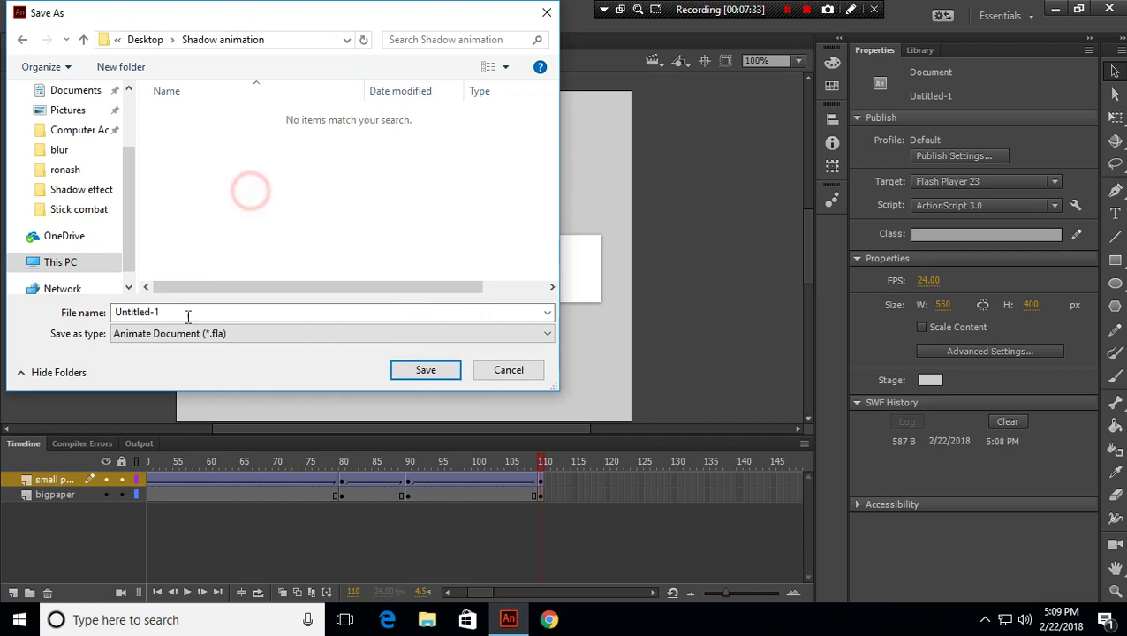
{"action": "left_click", "coordinate": [186, 312]}
{"action": "left_click", "coordinate": [425, 370]}
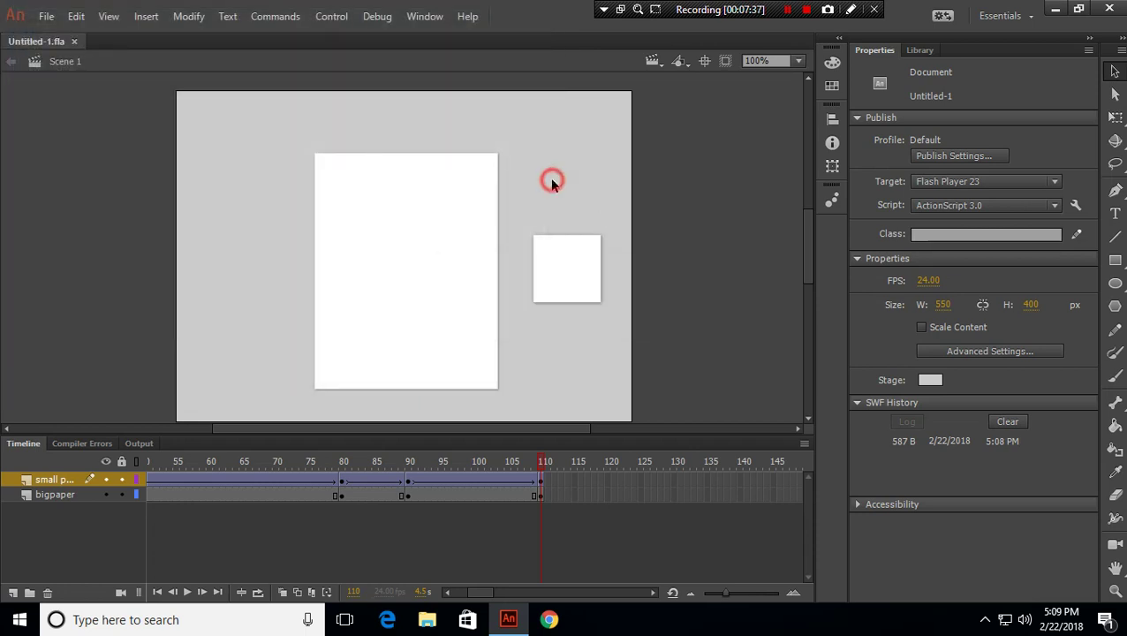
Test the movie with Ctrl+Enter to export a fresh Untitled-1.swf, watch it, then close the preview.
{"action": "key", "text": "ctrl+Return"}
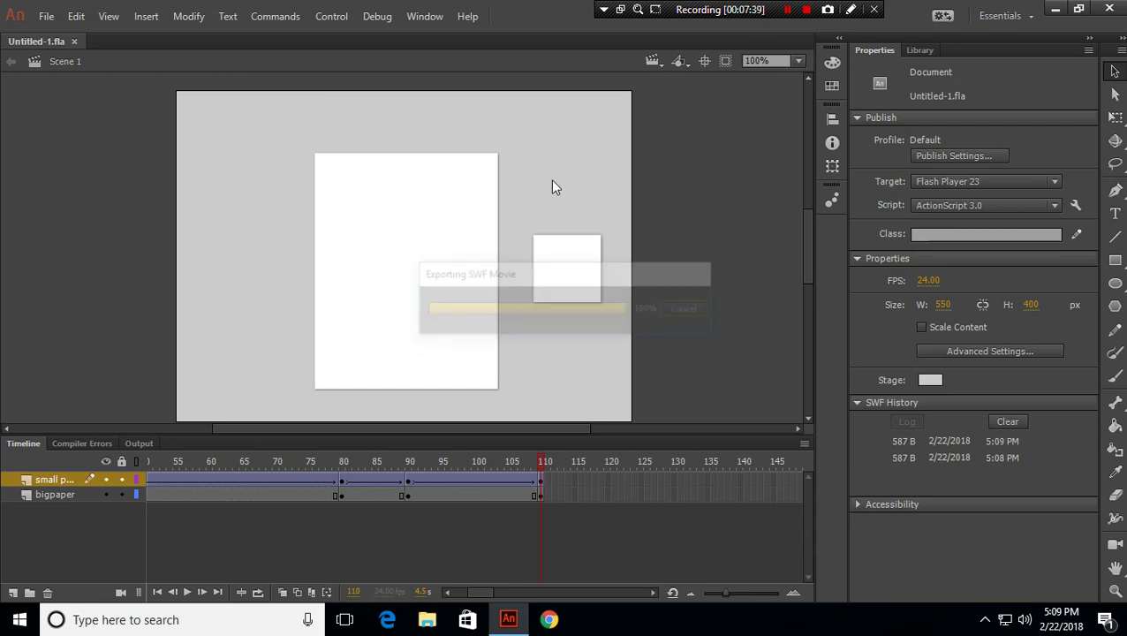
{"action": "left_click_drag", "start_coordinate": [574, 124], "coordinate": [538, 124]}
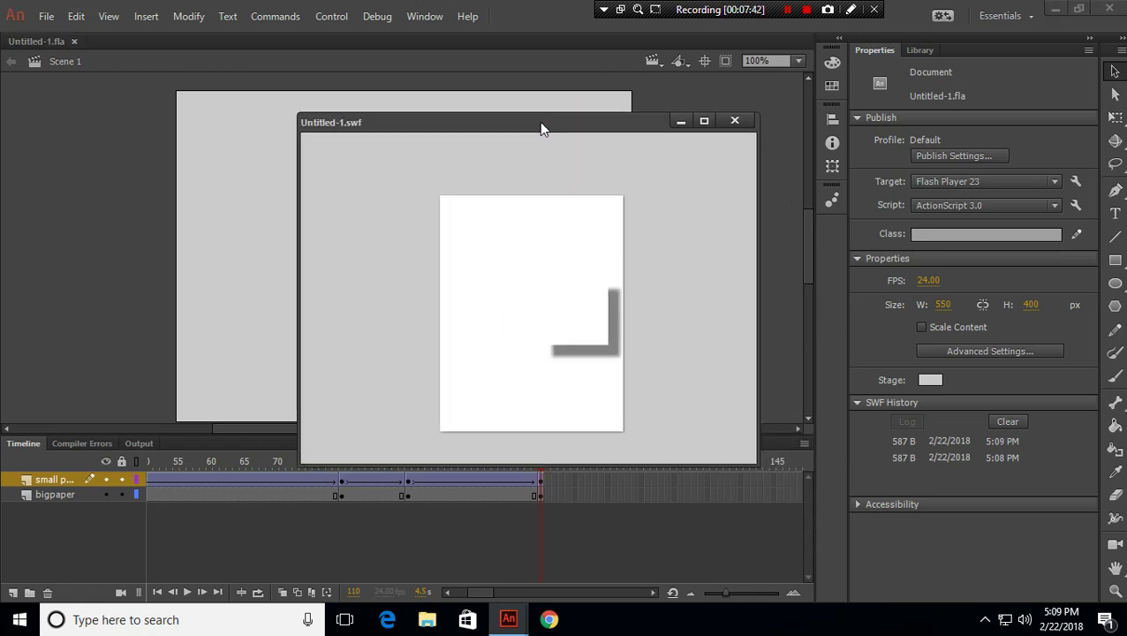
{"action": "left_click", "coordinate": [732, 124]}
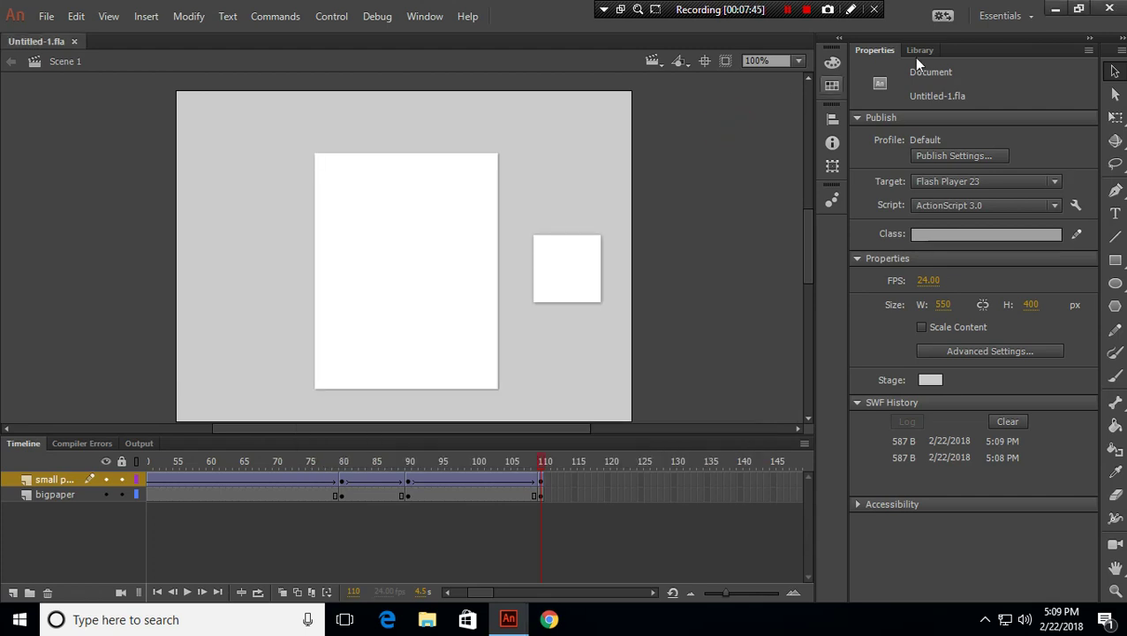
Show the desktop and place the Shadow animation and Shadow effect folders side by side.
{"action": "key", "text": "super+d"}
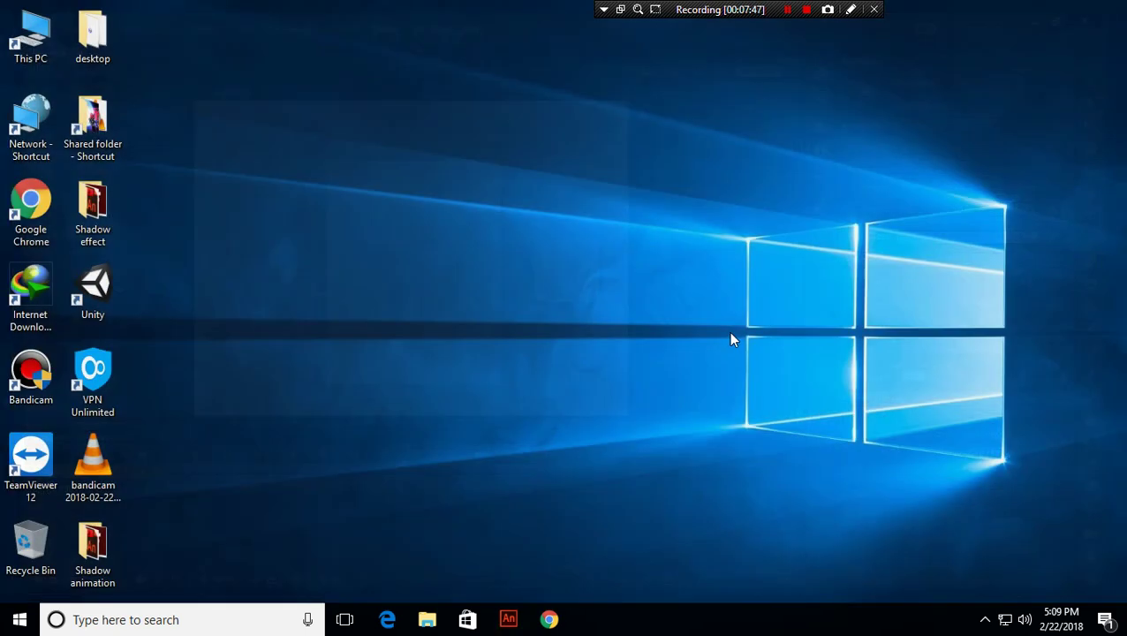
{"action": "left_click_drag", "start_coordinate": [93, 553], "coordinate": [698, 259]}
{"action": "left_click_drag", "start_coordinate": [86, 232], "coordinate": [620, 295]}
{"action": "left_click", "coordinate": [676, 390]}
Play the old animation's SWF from the Shadow effect folder in Flash Player.
{"action": "left_click", "coordinate": [662, 318]}
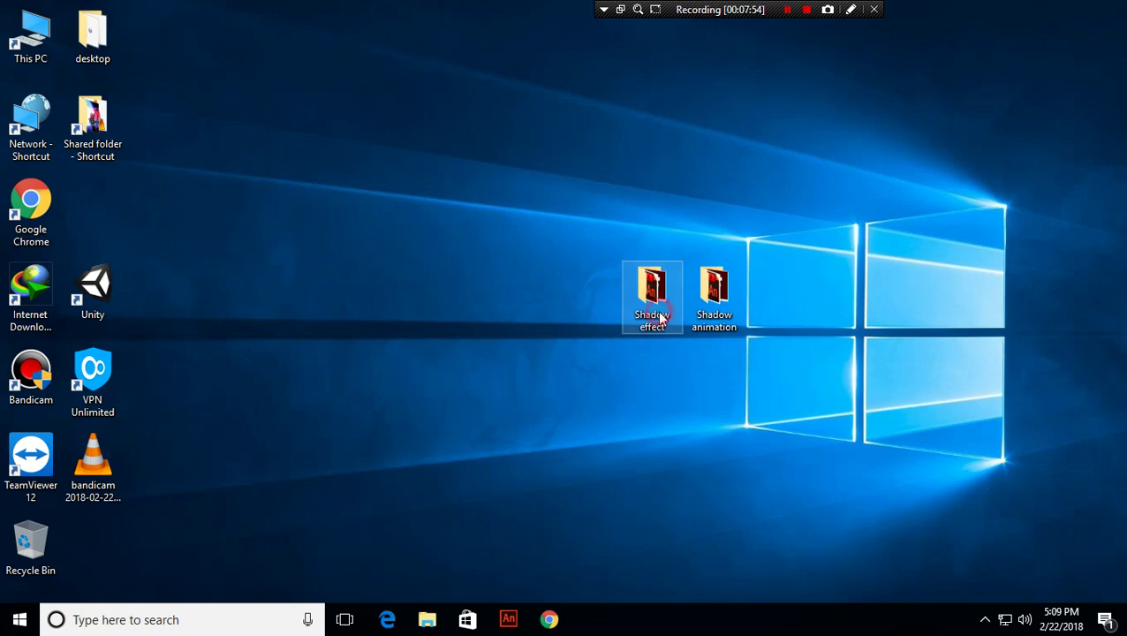
{"action": "double_click", "coordinate": [662, 318]}
{"action": "left_click", "coordinate": [407, 183]}
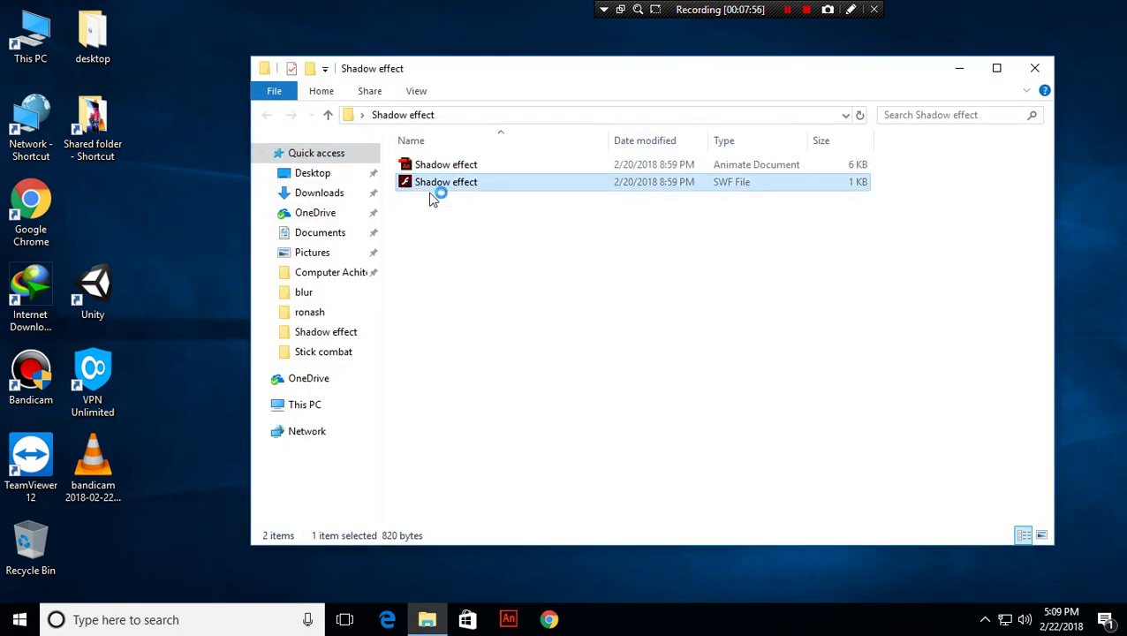
{"action": "left_click_drag", "start_coordinate": [335, 100], "coordinate": [398, 96]}
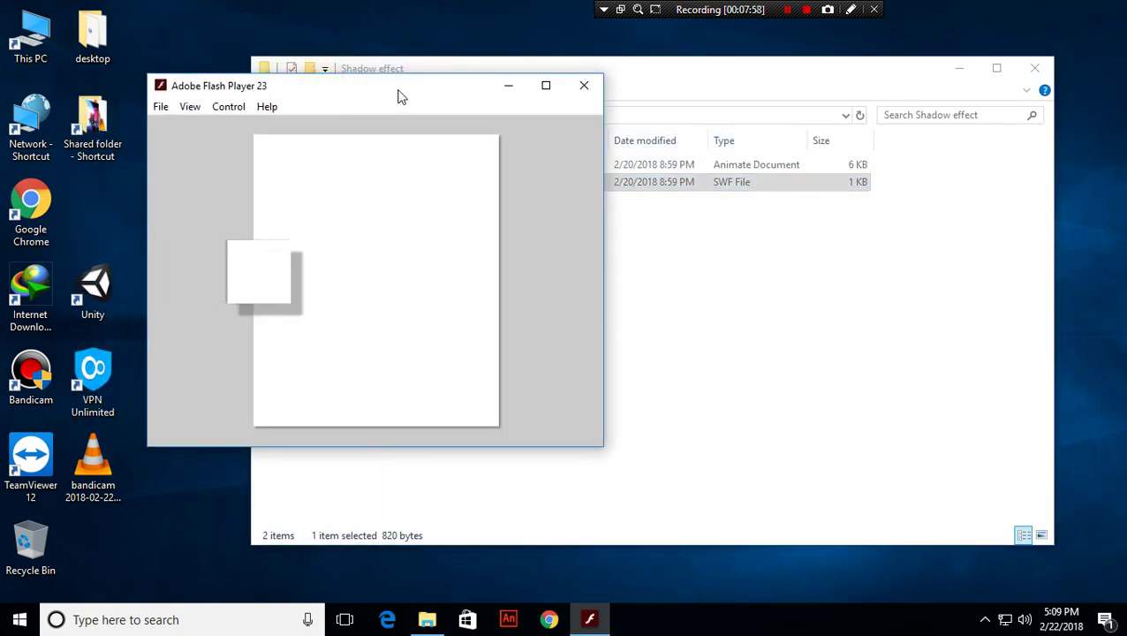
{"action": "left_click", "coordinate": [1035, 68]}
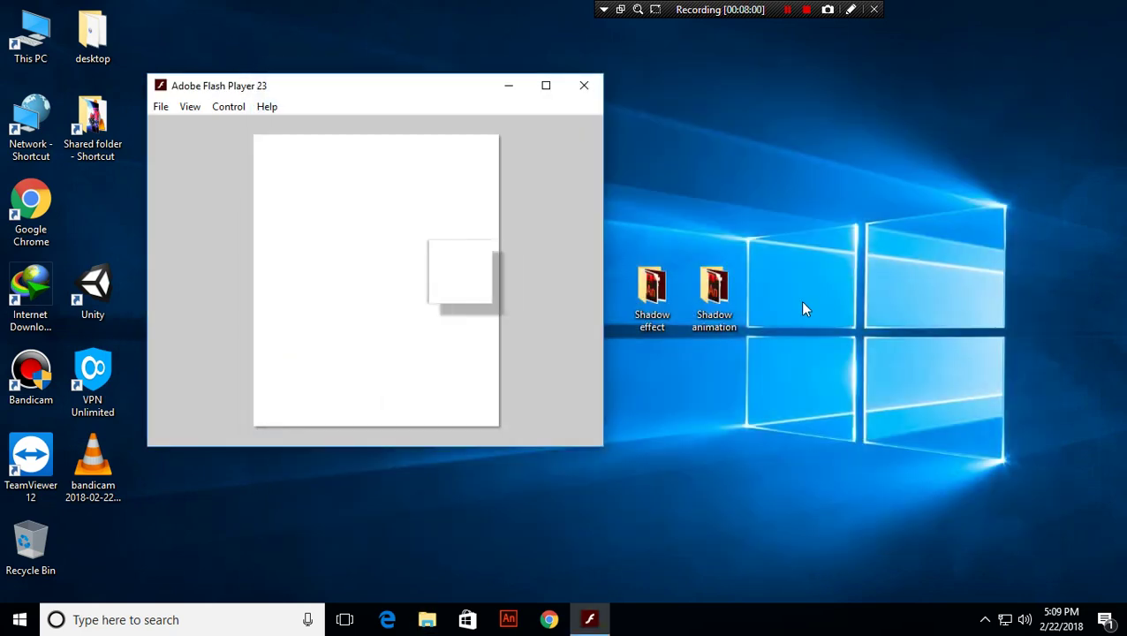
Play the new Untitled-1 SWF beside the old one to compare, then close both players.
{"action": "double_click", "coordinate": [727, 308]}
{"action": "left_click", "coordinate": [410, 184]}
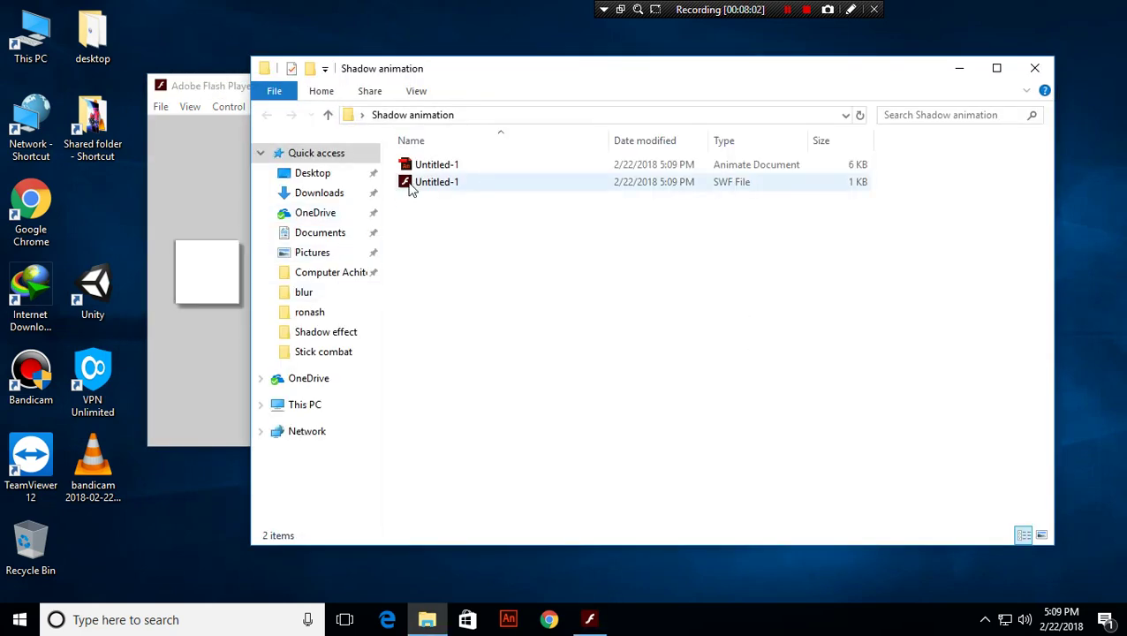
{"action": "double_click", "coordinate": [411, 185]}
{"action": "left_click", "coordinate": [1035, 68]}
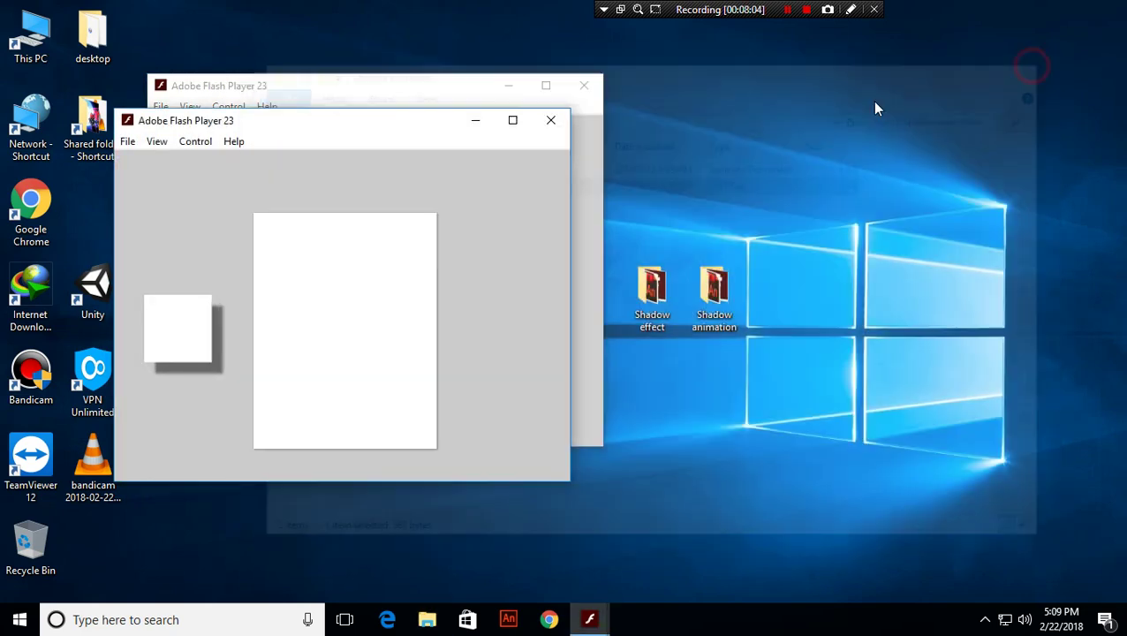
{"action": "left_click_drag", "start_coordinate": [358, 128], "coordinate": [876, 100]}
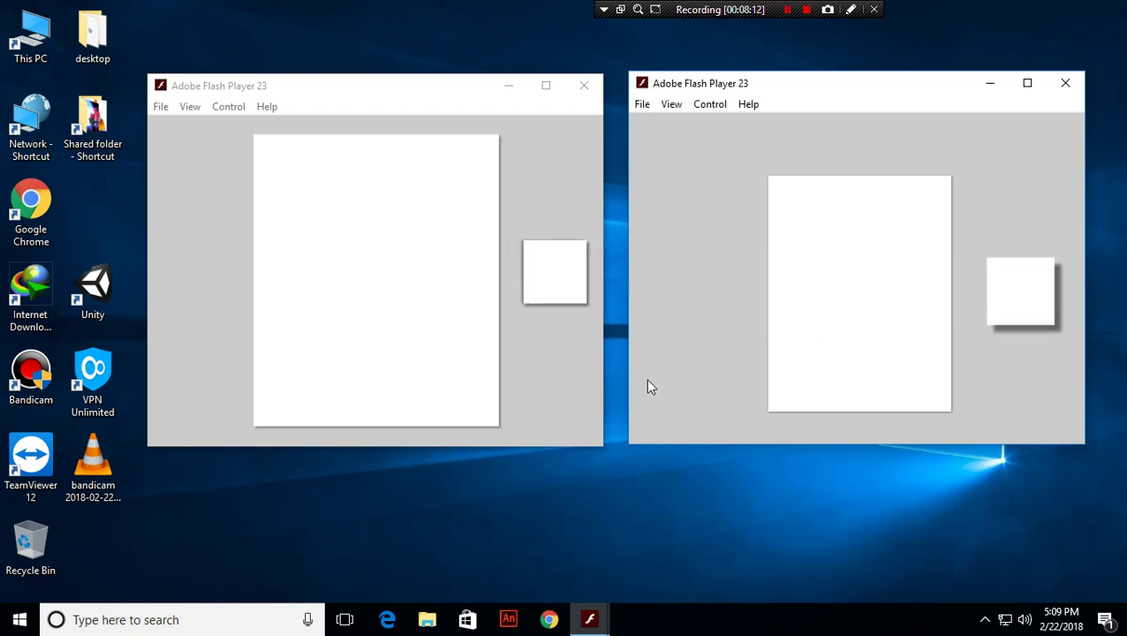
{"action": "left_click", "coordinate": [1066, 83]}
{"action": "left_click", "coordinate": [582, 84]}
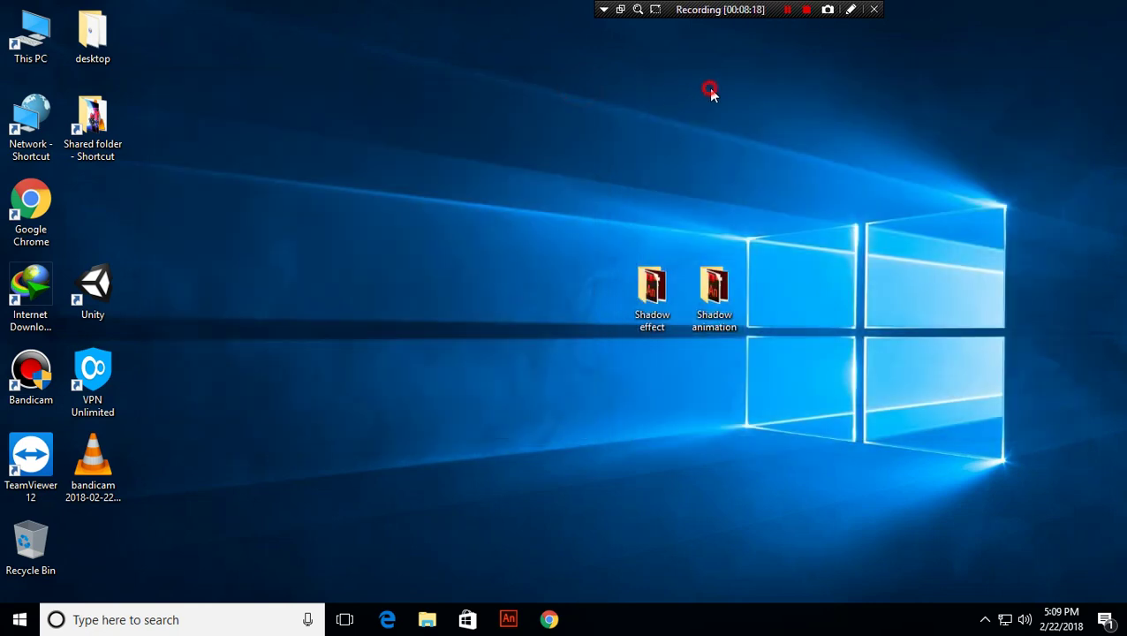